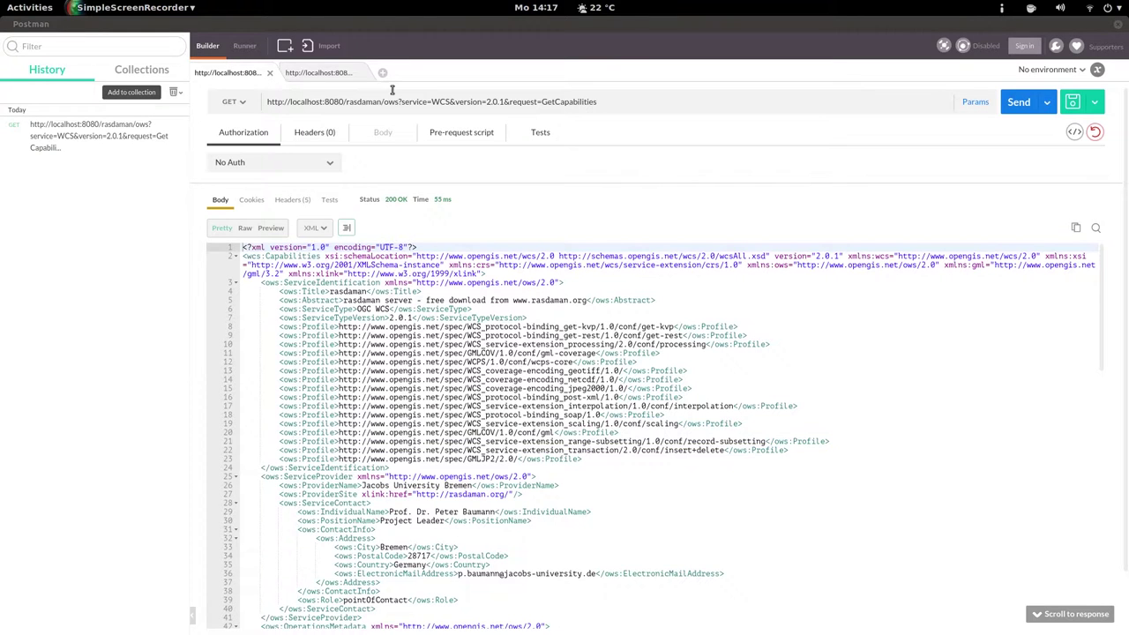
# - Check the band names in the DescribeCoverage response, and change the GetCapabilities request to GetCoverage with coverageId set to multiband
pyautogui.click(319, 74)
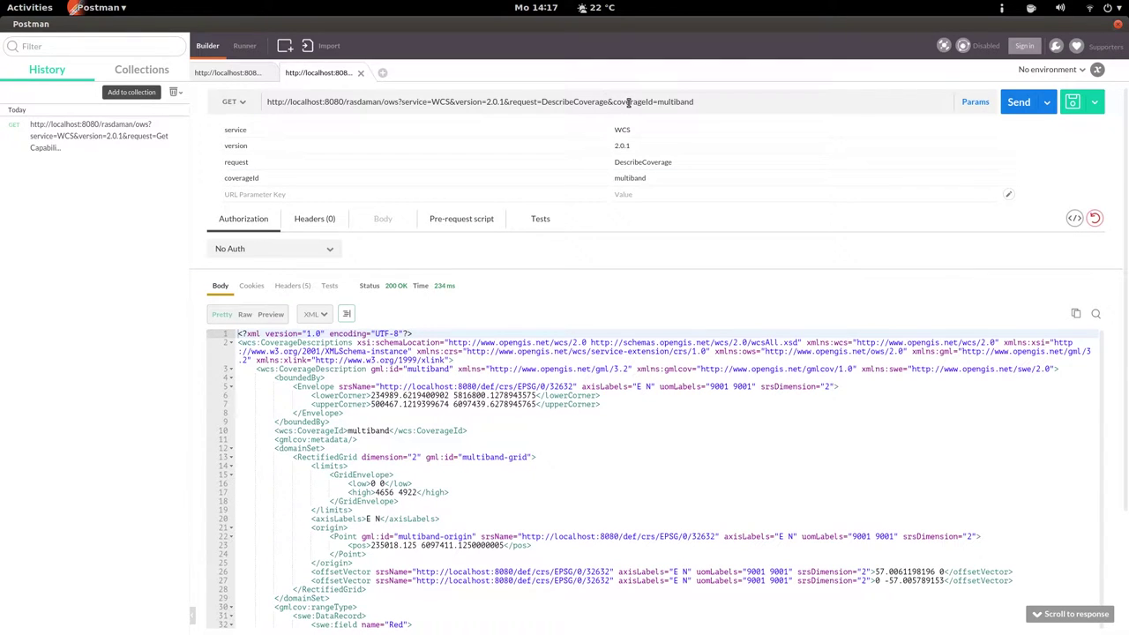
pyautogui.scroll(-5, 581, 423)
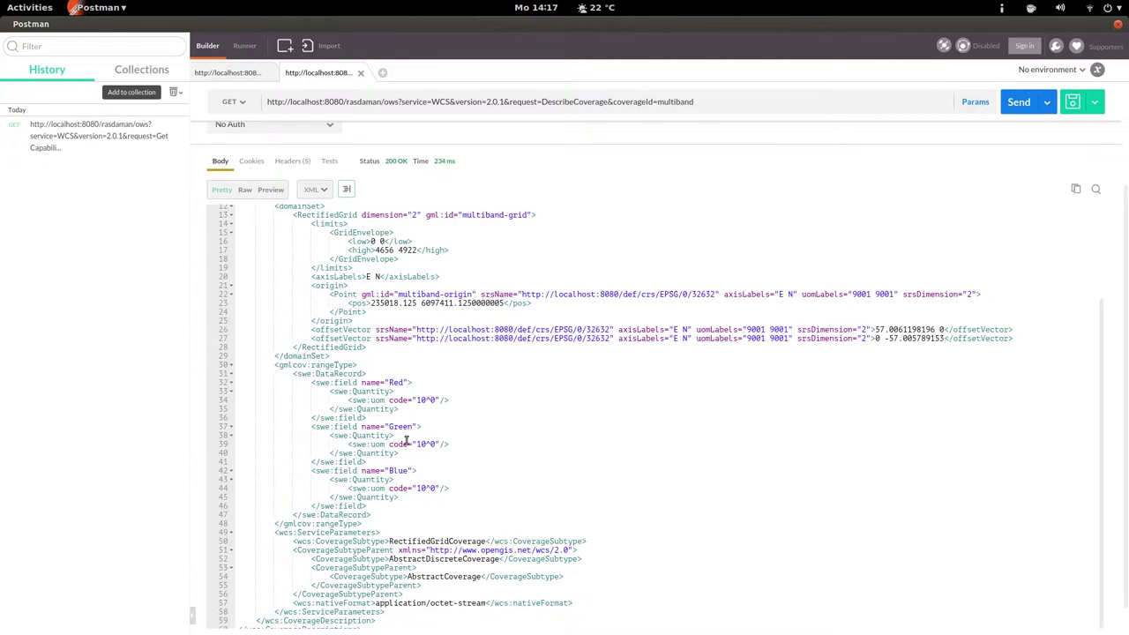
pyautogui.click(231, 73)
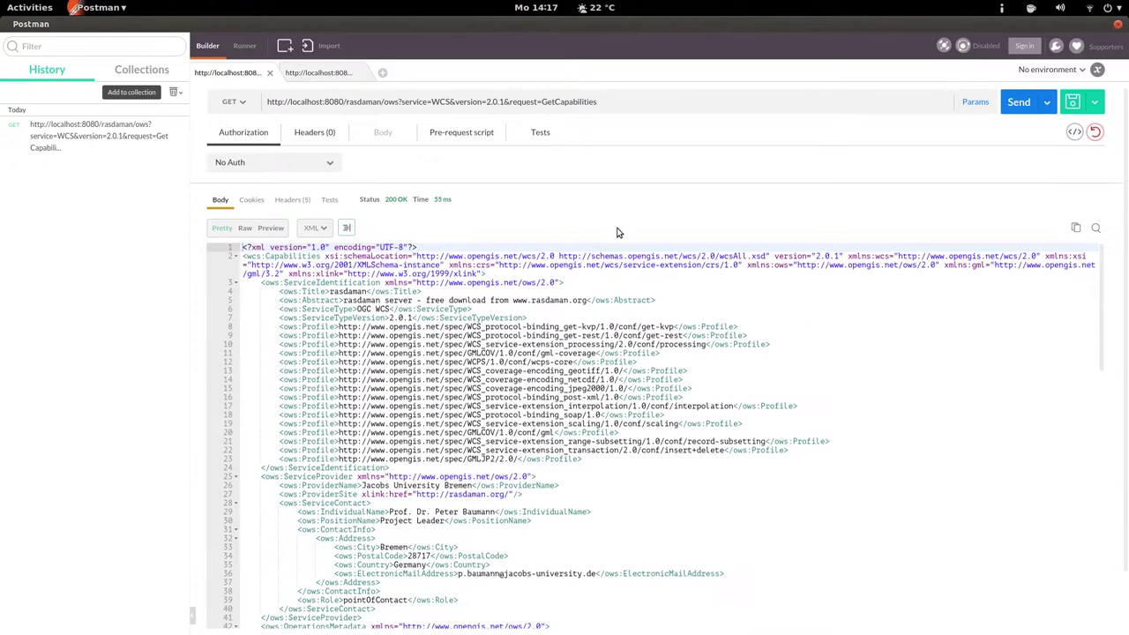
pyautogui.click(991, 109)
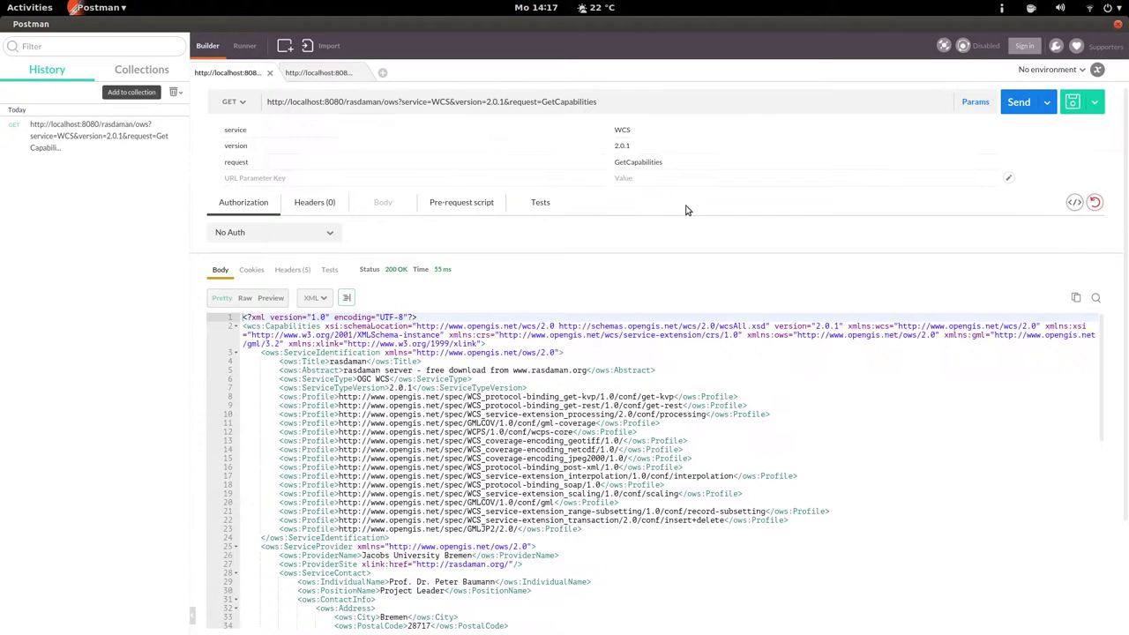
pyautogui.doubleClick(653, 162)
pyautogui.write('G')
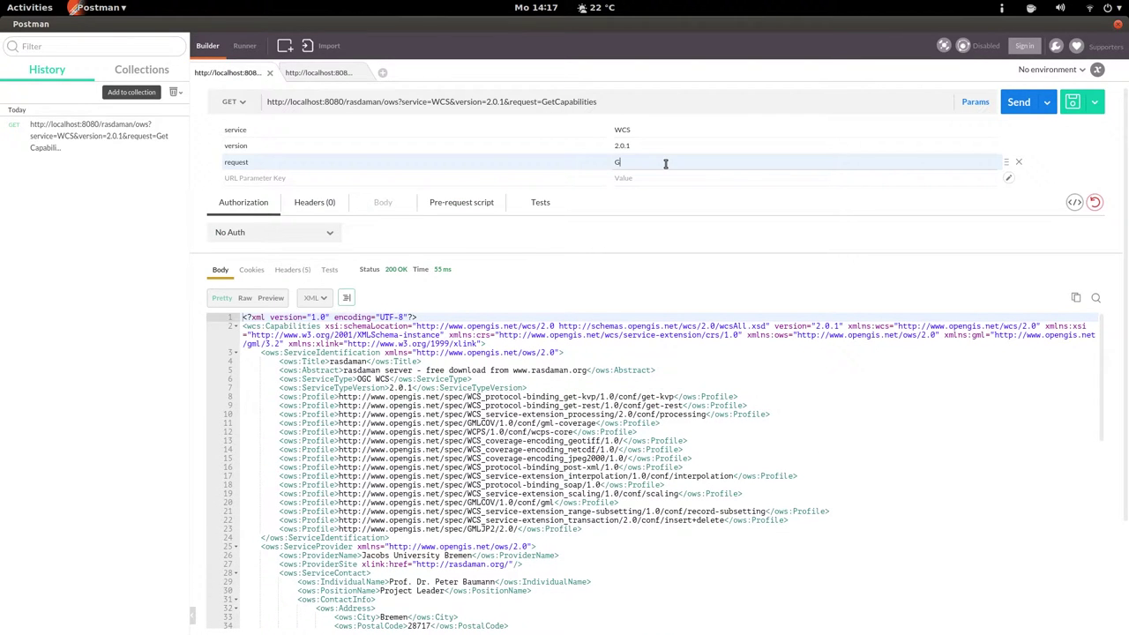
pyautogui.write('etCoverage')
pyautogui.press('Tab')
pyautogui.write('coverageId')
pyautogui.press('Tab')
pyautogui.write('multiband')
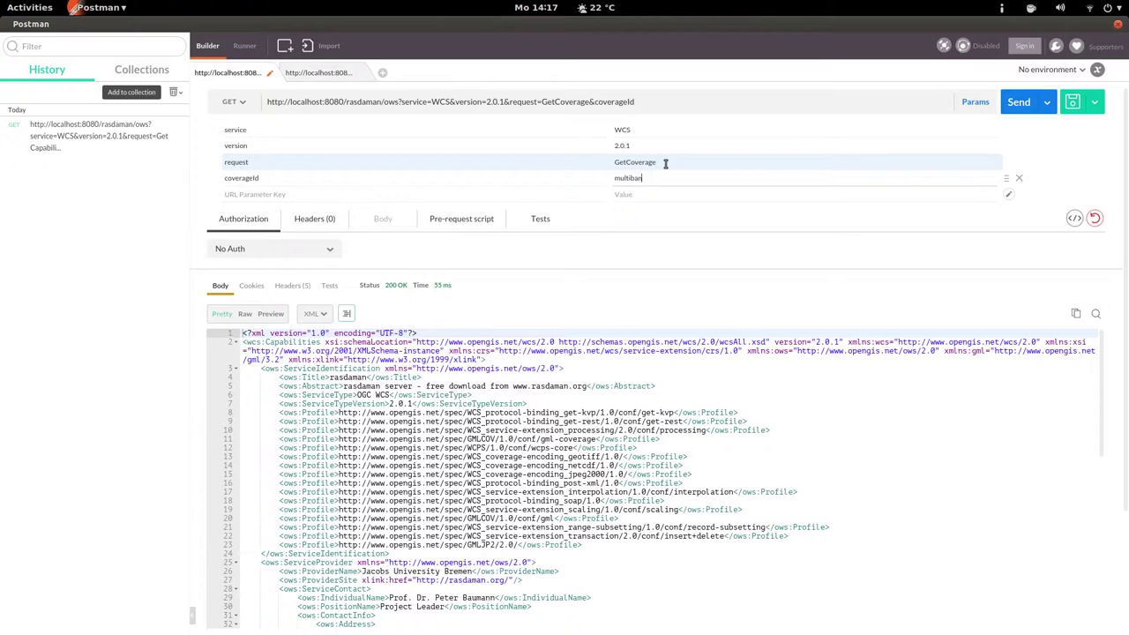
# - Add the URL parameters rangesubset with value Green and format with value image/tiff to the GetCoverage request
pyautogui.press('Tab')
pyautogui.write('rangesubs')
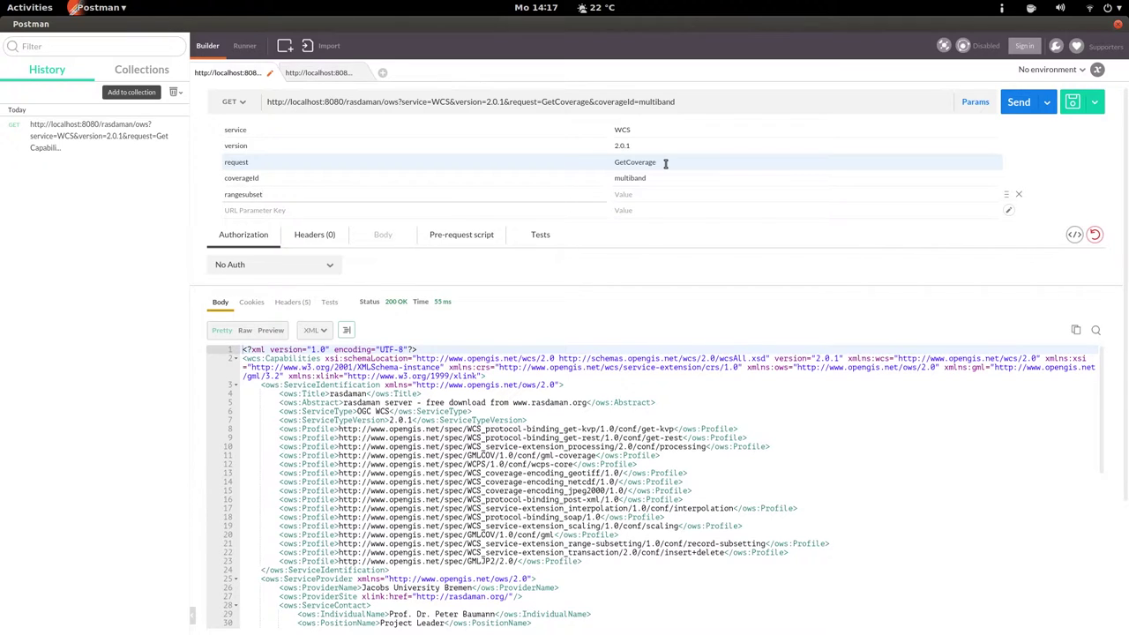
pyautogui.write('et')
pyautogui.press('Tab')
pyautogui.write('G')
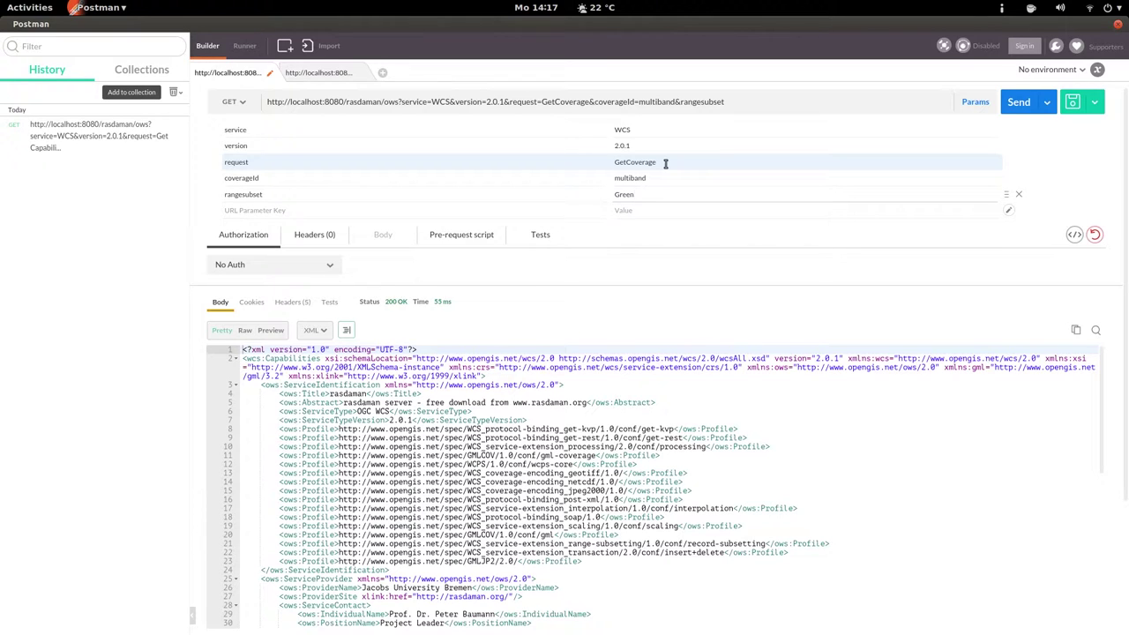
pyautogui.press('Tab')
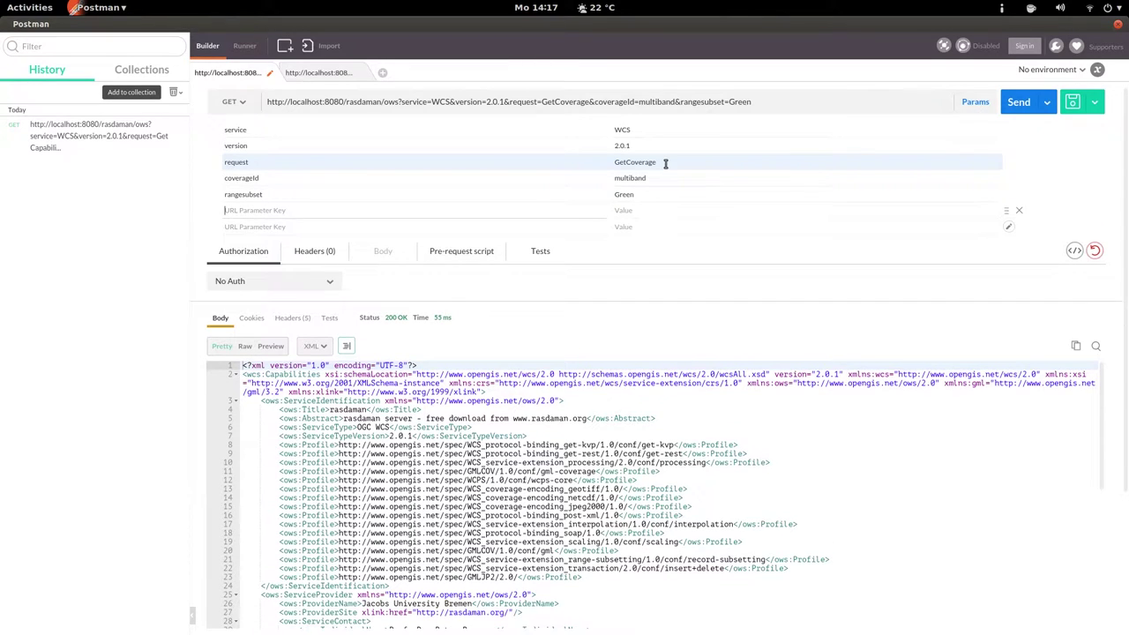
pyautogui.write('form')
pyautogui.press('Tab')
pyautogui.write('image/')
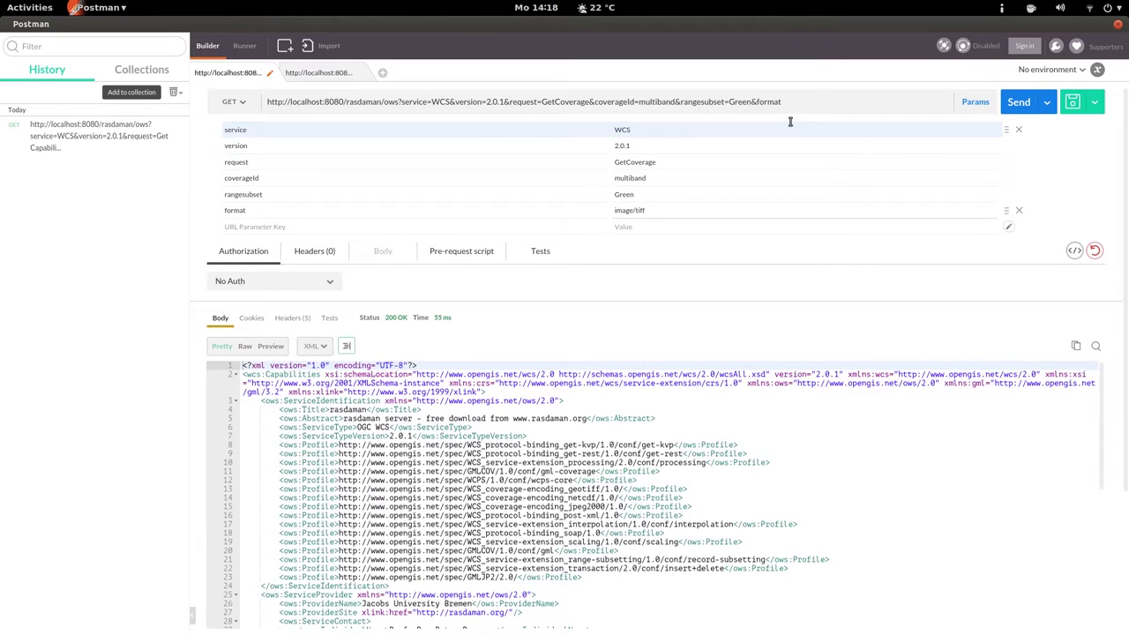
pyautogui.press('Tab')
# - Copy the full GetCoverage request URL and download it with wget in the terminal, saving the output as subset.tif
pyautogui.click(830, 101)
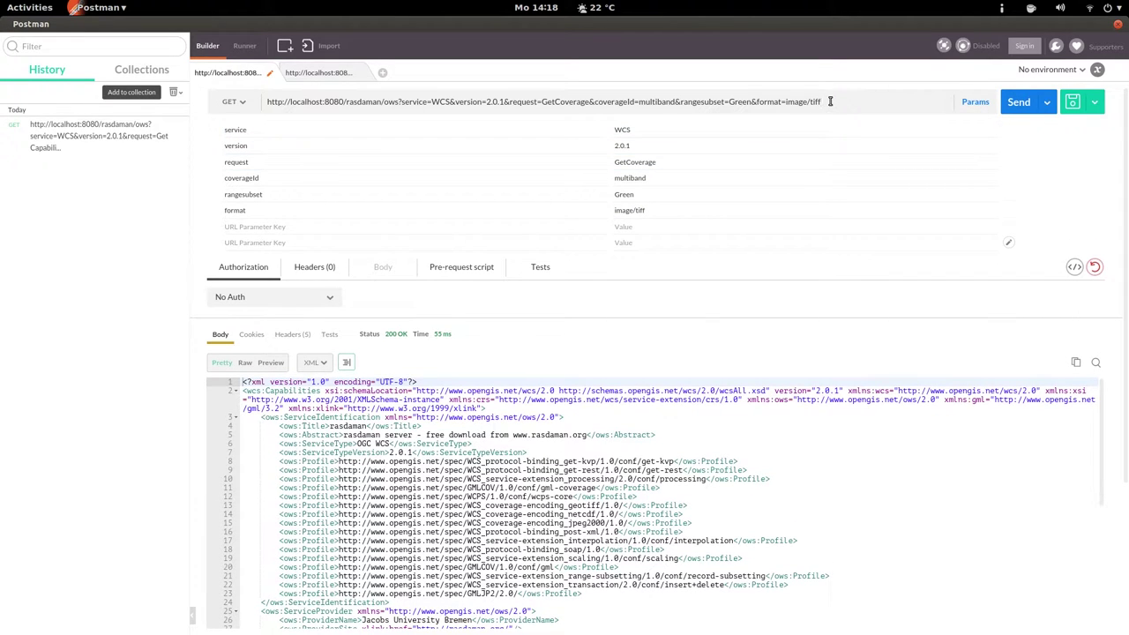
pyautogui.hotkey('ctrl', 'a')
pyautogui.hotkey('ctrl', 'c')
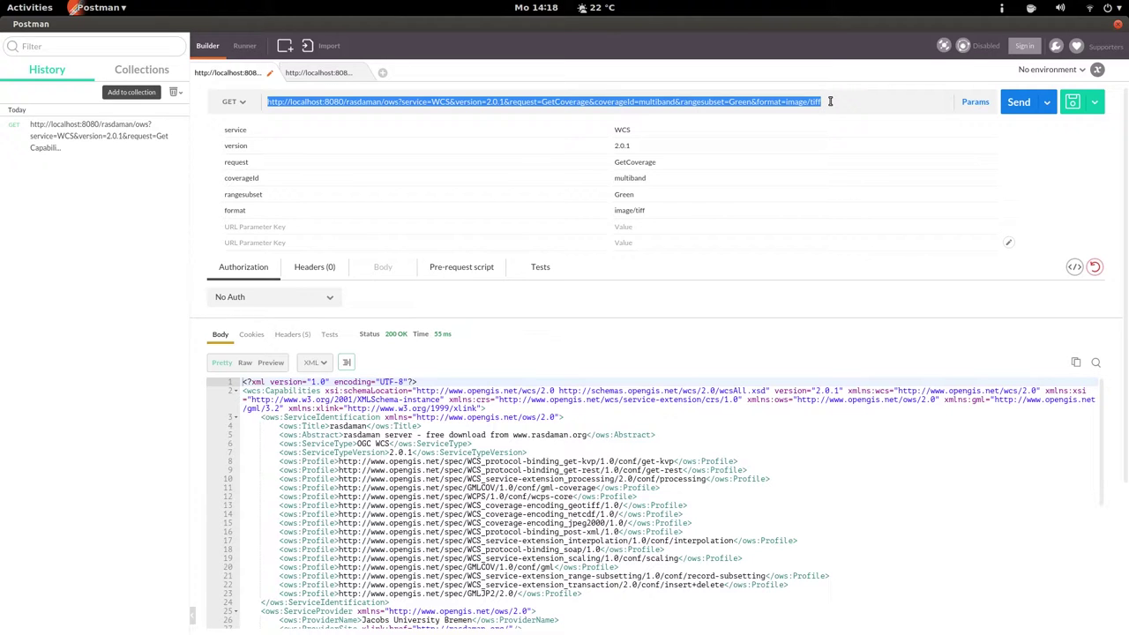
pyautogui.hotkey('alt', 'Tab')
pyautogui.hotkey('alt', 'Tab')
pyautogui.hotkey('alt', 'Tab')
pyautogui.hotkey('alt', 'Tab')
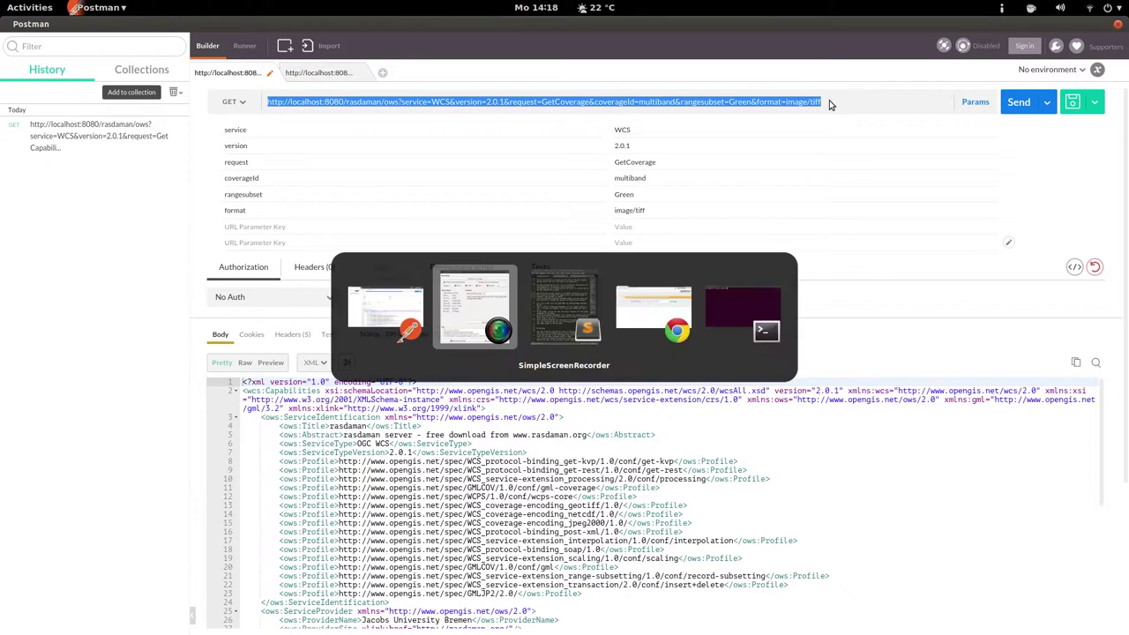
pyautogui.write('wget :')
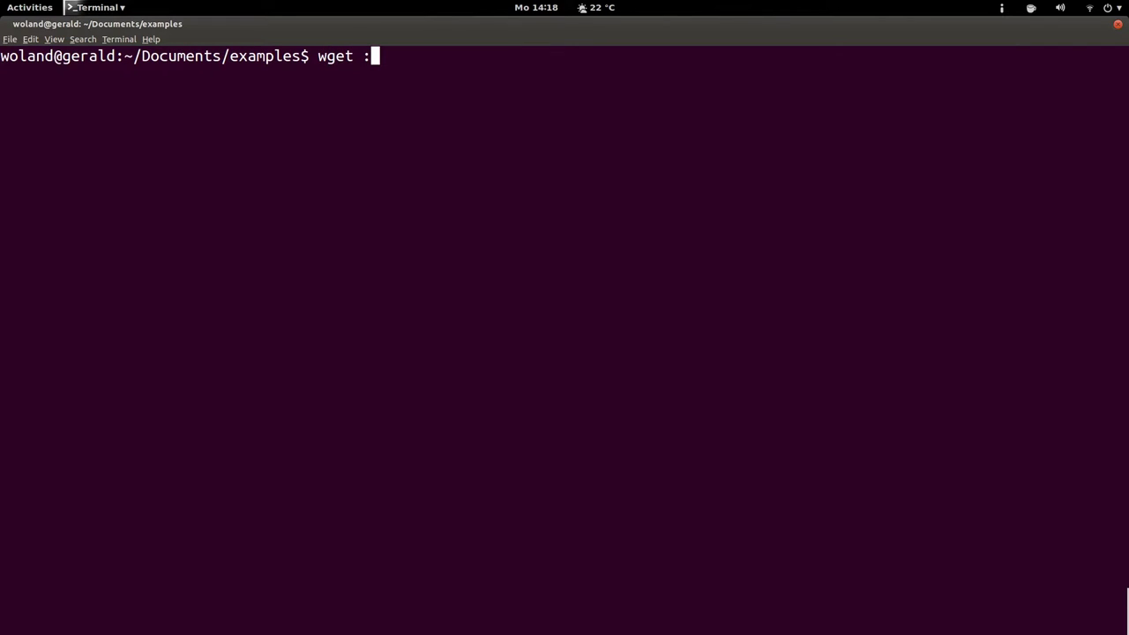
pyautogui.press('BackSpace')
pyautogui.write('"')
pyautogui.hotkey('ctrl', 'shift', 'v')
pyautogui.write('" -O')
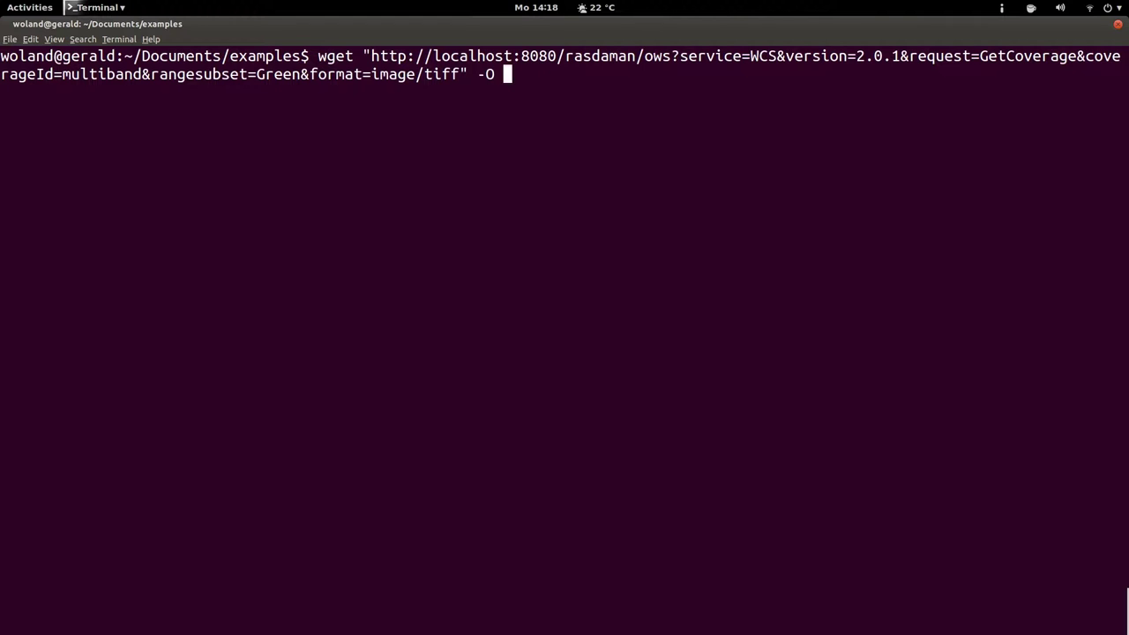
pyautogui.write(' subset.tif')
pyautogui.press('Return')
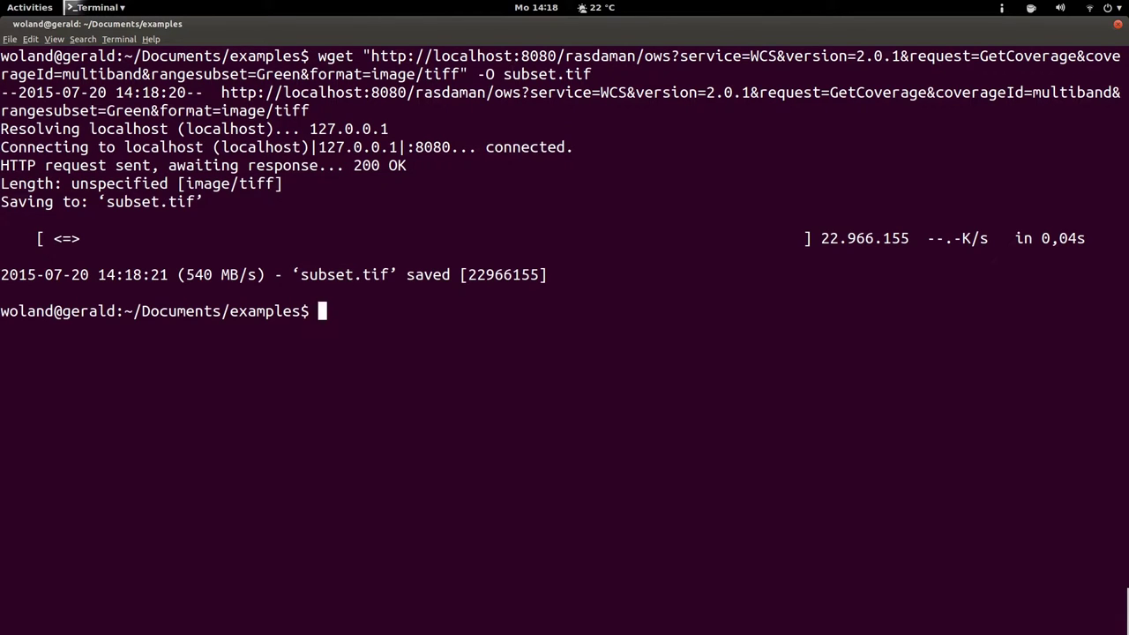
# - Recall the previous wget command and change its output file name to full.tif
pyautogui.press('Up')
pyautogui.press('Left')
pyautogui.press('BackSpace')
pyautogui.press('BackSpace')
pyautogui.press('BackSpace')
pyautogui.press('BackSpace')
pyautogui.press('BackSpace')
pyautogui.press('BackSpace')
pyautogui.press('BackSpace')
pyautogui.press('BackSpace')
pyautogui.press('BackSpace')
pyautogui.write('full.ti')
# - Remove the rangesubset=Green parameter from the wget URL and run the command to download the coverage with all bands
pyautogui.press('Left')
pyautogui.press('Left')
pyautogui.press('Left')
pyautogui.press('Left')
pyautogui.press('Left')
pyautogui.press('Left')
pyautogui.press('Left')
pyautogui.press('Left')
pyautogui.press('Left')
pyautogui.press('Left')
pyautogui.press('Left')
pyautogui.press('Left')
pyautogui.press('Left')
pyautogui.press('Left')
pyautogui.press('Left')
pyautogui.press('Left')
pyautogui.press('Left')
pyautogui.press('Left')
pyautogui.press('Left')
pyautogui.press('Left')
pyautogui.press('Left')
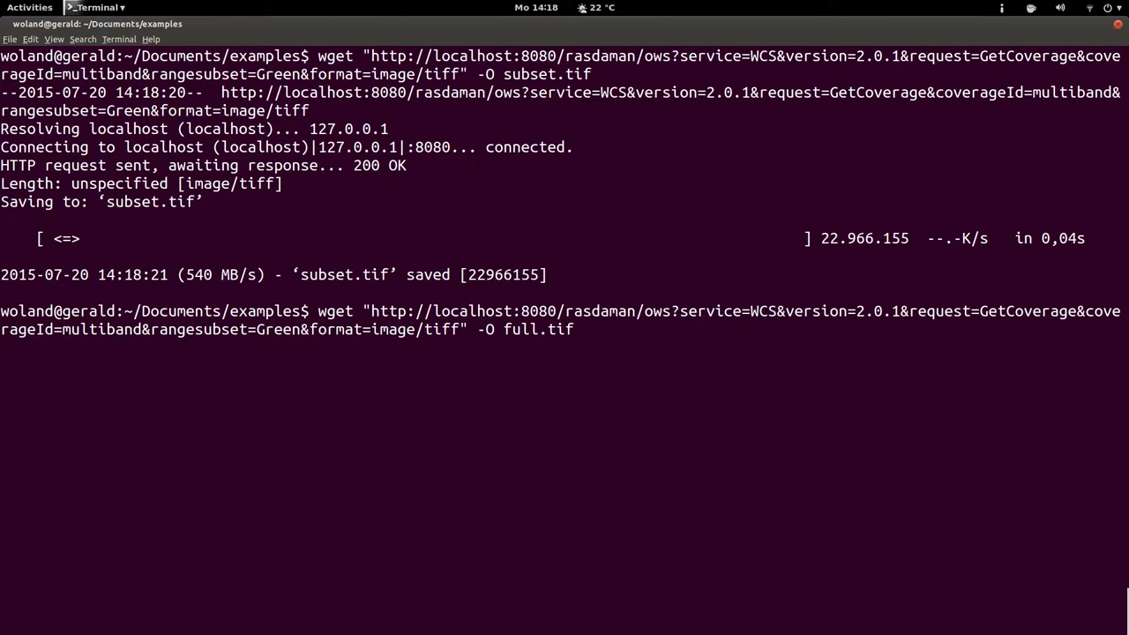
pyautogui.press('Left')
pyautogui.press('BackSpace')
pyautogui.press('BackSpace')
pyautogui.press('BackSpace')
pyautogui.press('BackSpace')
pyautogui.press('BackSpace')
pyautogui.press('BackSpace')
pyautogui.press('BackSpace')
pyautogui.press('BackSpace')
pyautogui.press('BackSpace')
pyautogui.press('BackSpace')
pyautogui.press('BackSpace')
pyautogui.press('BackSpace')
pyautogui.press('BackSpace')
pyautogui.press('BackSpace')
pyautogui.press('BackSpace')
pyautogui.press('BackSpace')
pyautogui.press('BackSpace')
pyautogui.press('BackSpace')
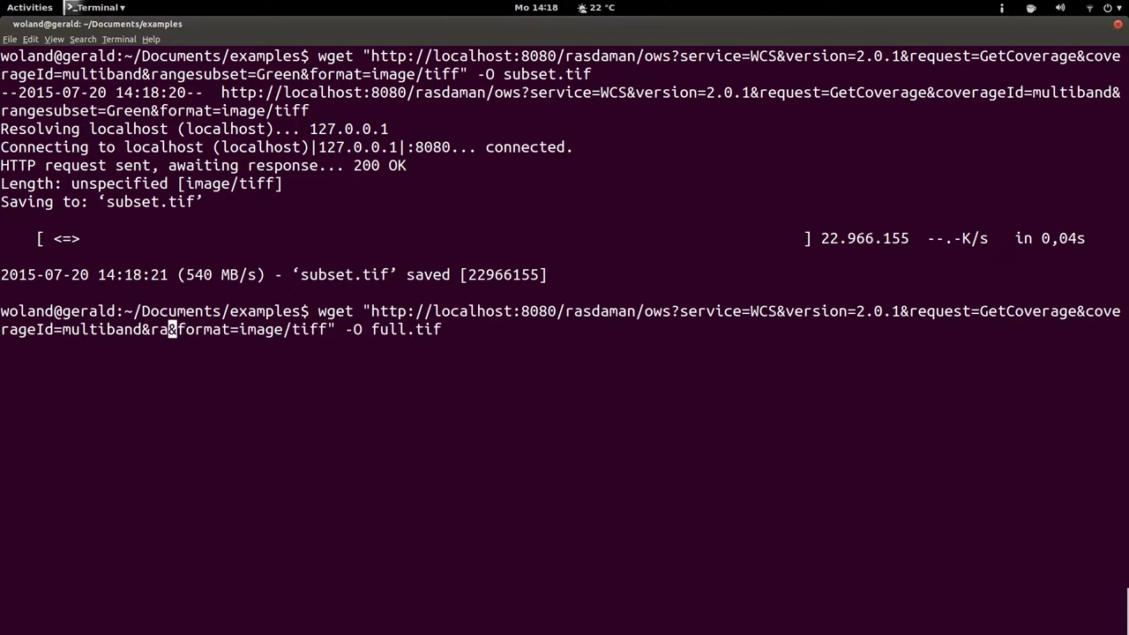
pyautogui.press('Return')
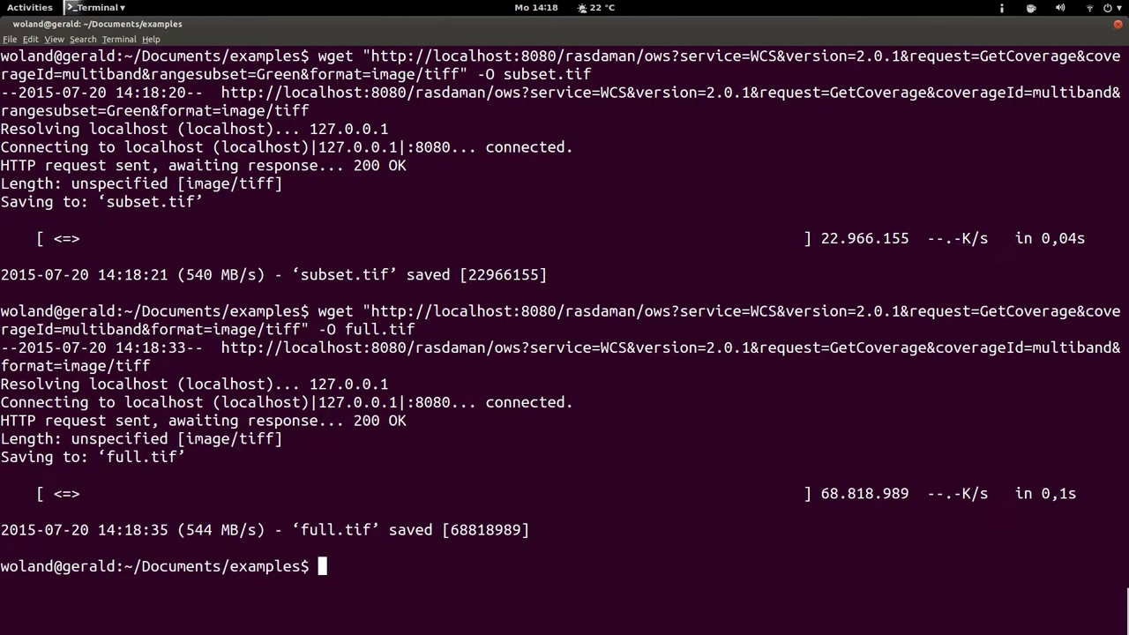
# - List the files in the folder, open full.tif with eog and compare it with subset.tif
pyautogui.write('ls')
pyautogui.press('Return')
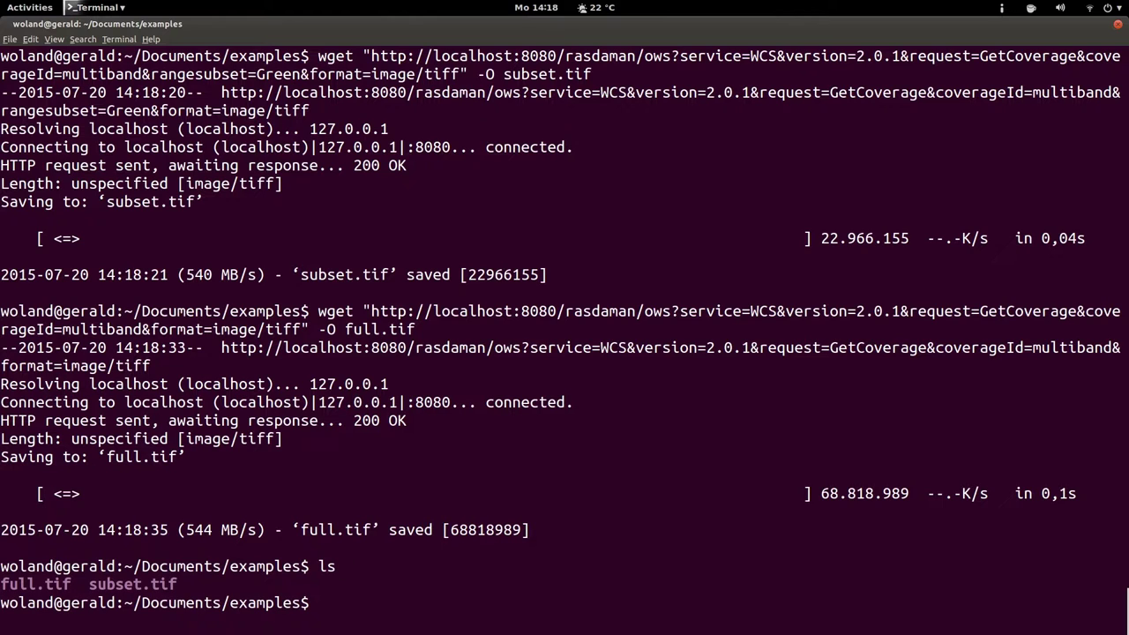
pyautogui.write('eog f')
pyautogui.press('Tab')
pyautogui.press('Return')
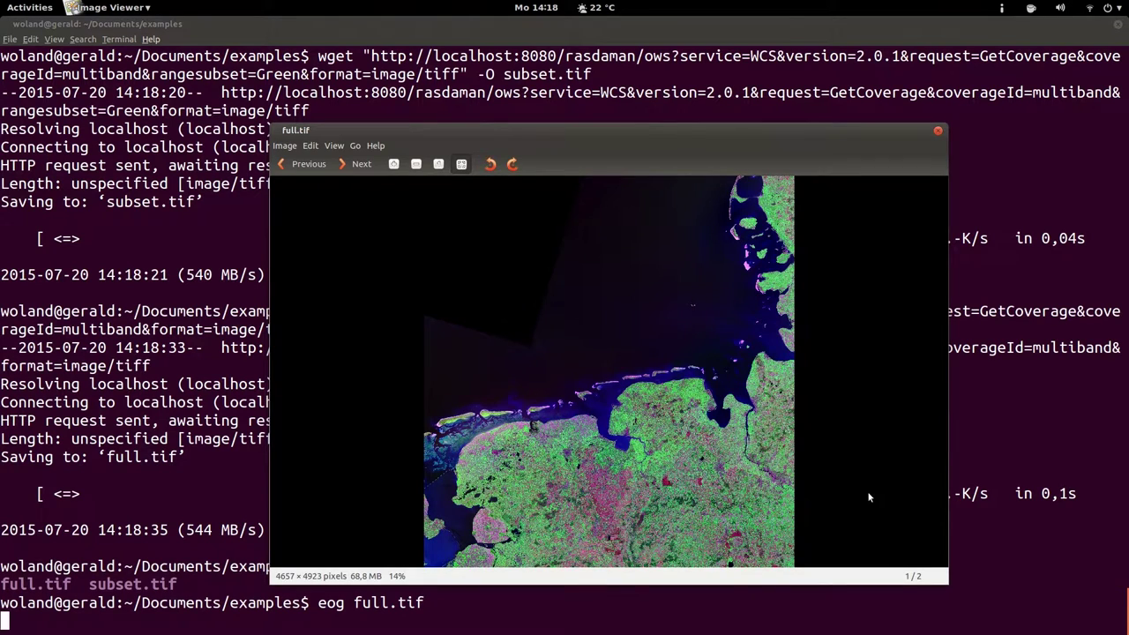
pyautogui.press('Right')
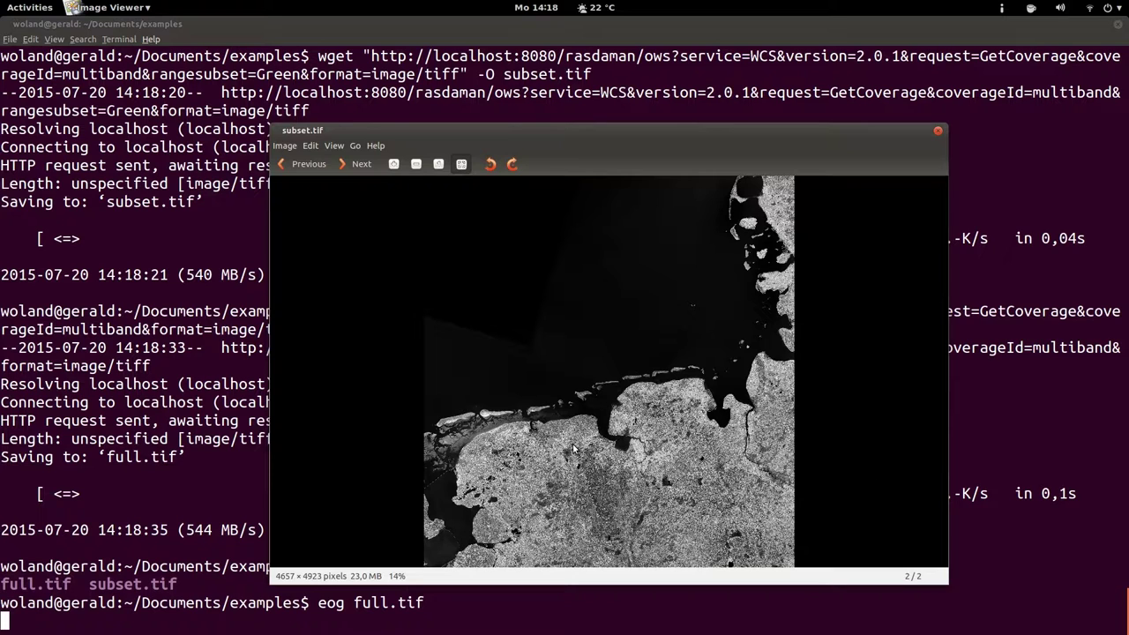
pyautogui.press('Left')
pyautogui.press('Right')
pyautogui.hotkey('ctrl', 'w')
pyautogui.press('Up')
pyautogui.press('Return')
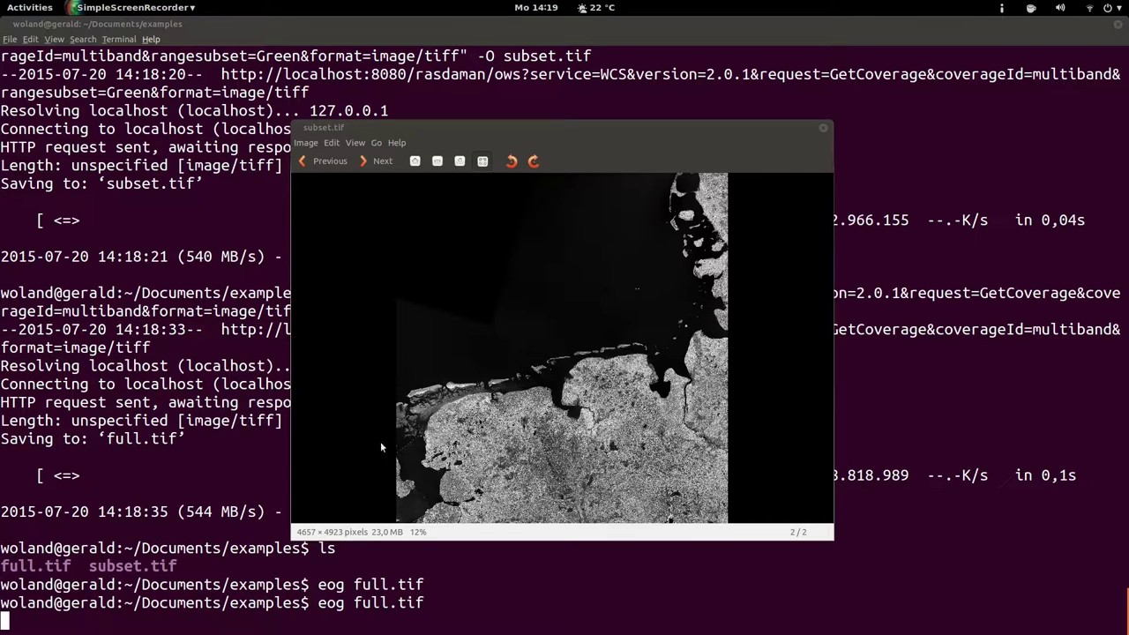
# - Switch back to Postman, recheck the band names, and set the GetCoverage request's rangesubset to Green,Red,Blue
pyautogui.hotkey('alt', 'Tab')
pyautogui.hotkey('alt', 'Tab')
pyautogui.press('Tab')
pyautogui.hotkey('alt', 'shift', 'Tab')
pyautogui.hotkey('alt', 'Tab')
pyautogui.hotkey('alt', 'Tab')
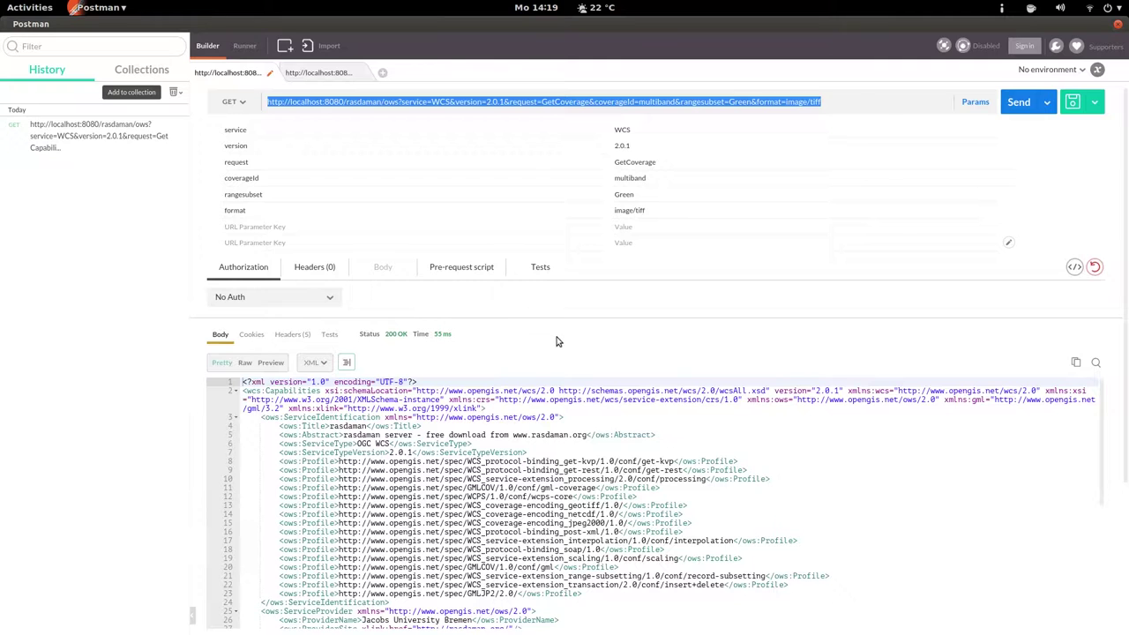
pyautogui.click(324, 76)
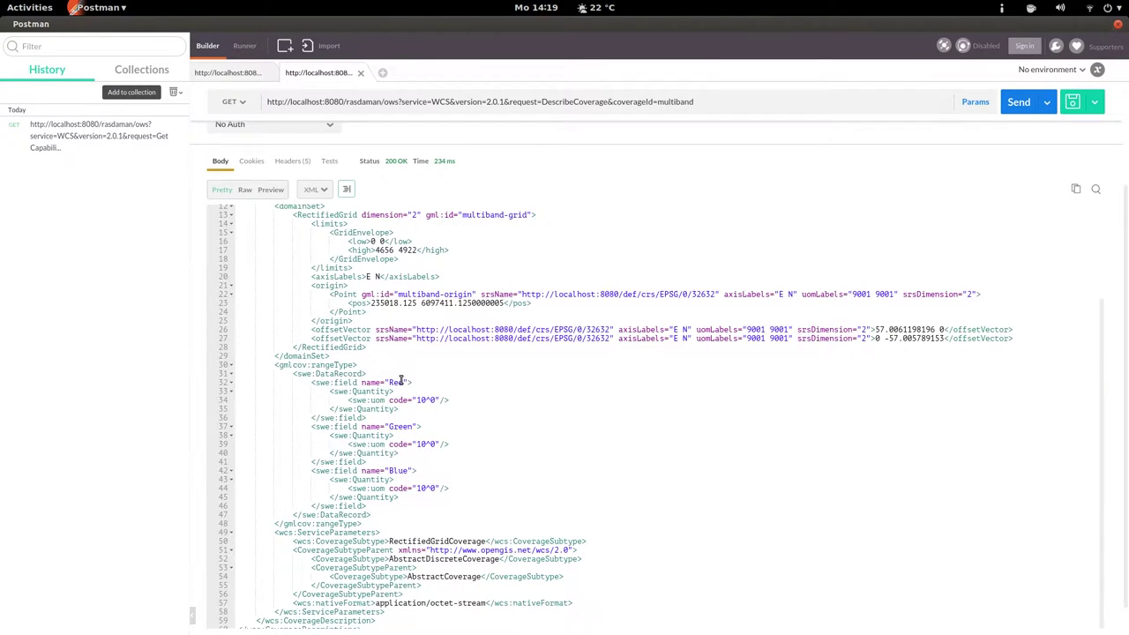
pyautogui.click(231, 72)
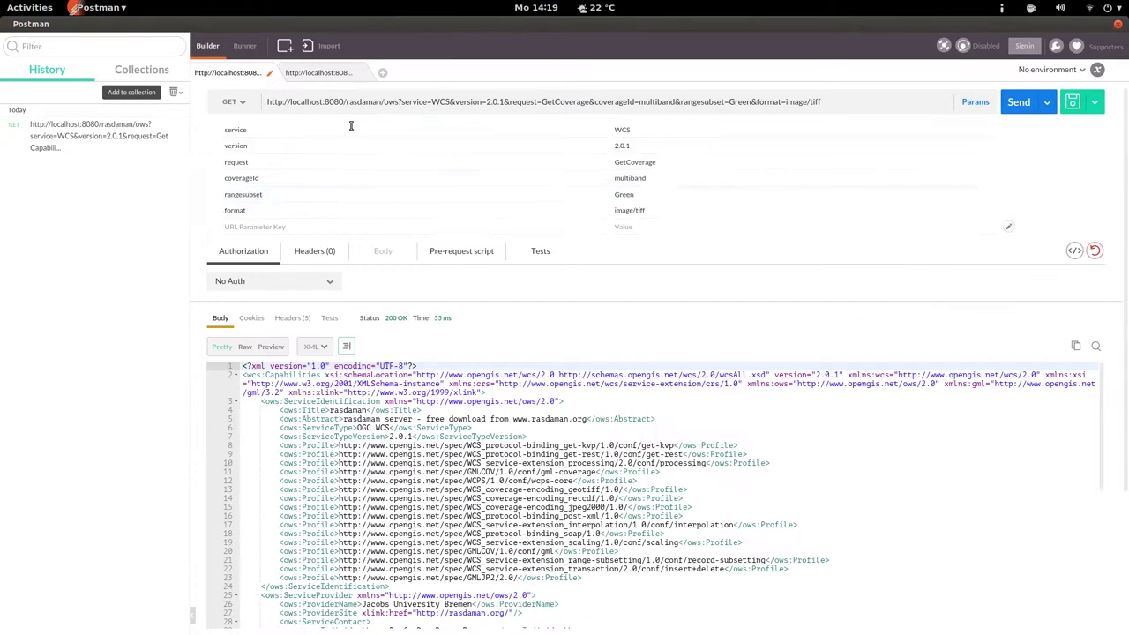
pyautogui.click(647, 195)
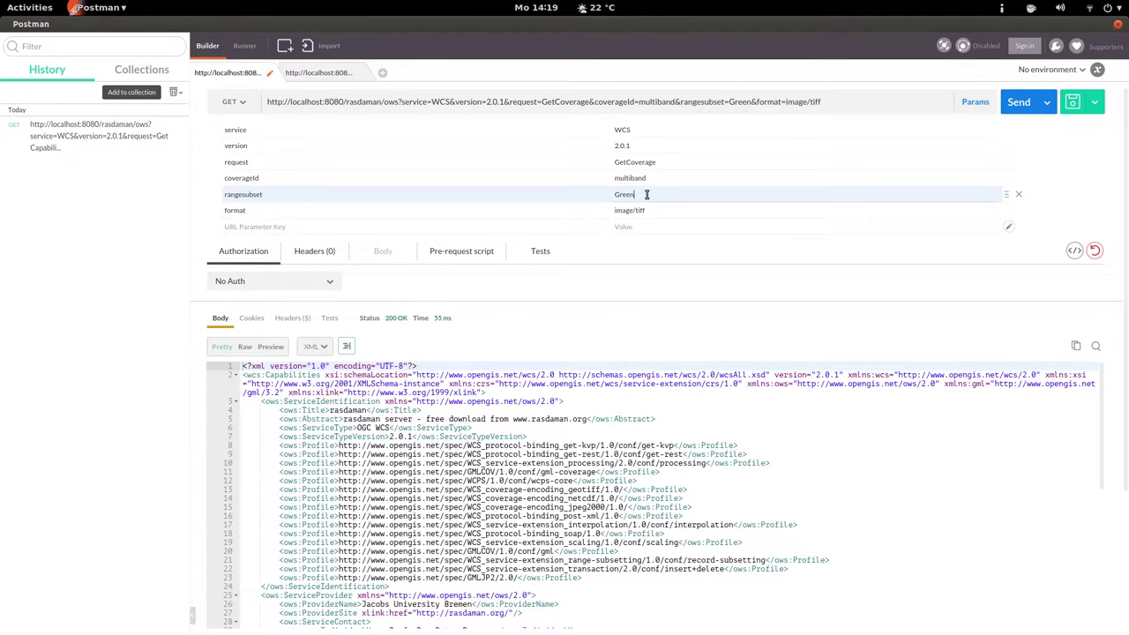
pyautogui.write(',Red,Blue')
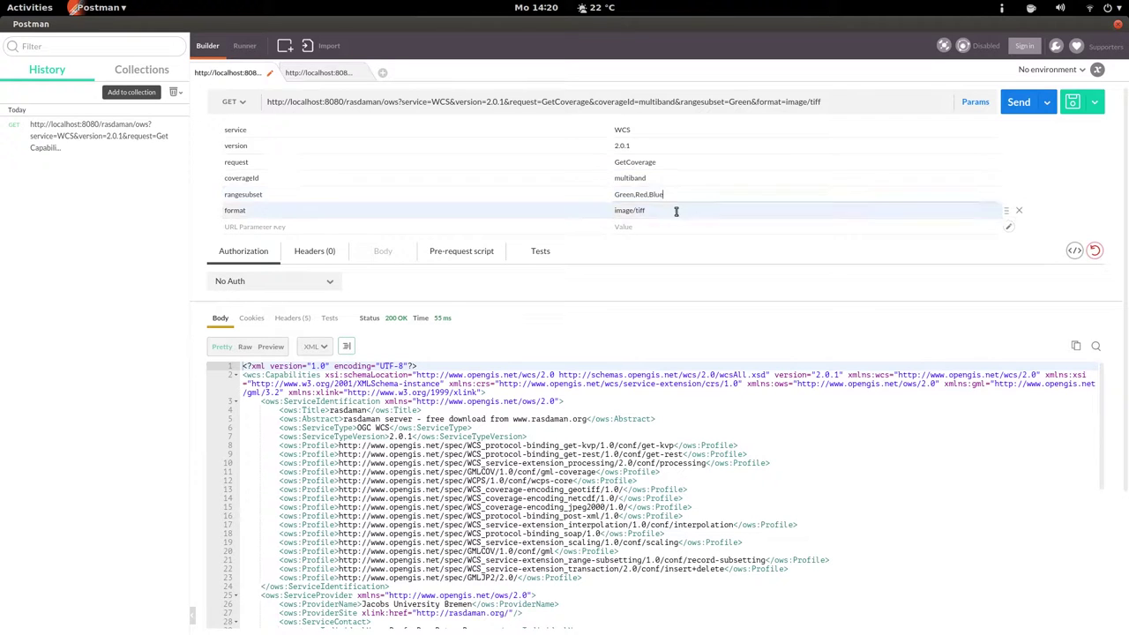
# - Copy the updated request URL and download it with wget in the cleared terminal, saving the output as green-red.tif
pyautogui.click(729, 101)
pyautogui.hotkey('ctrl', 'c')
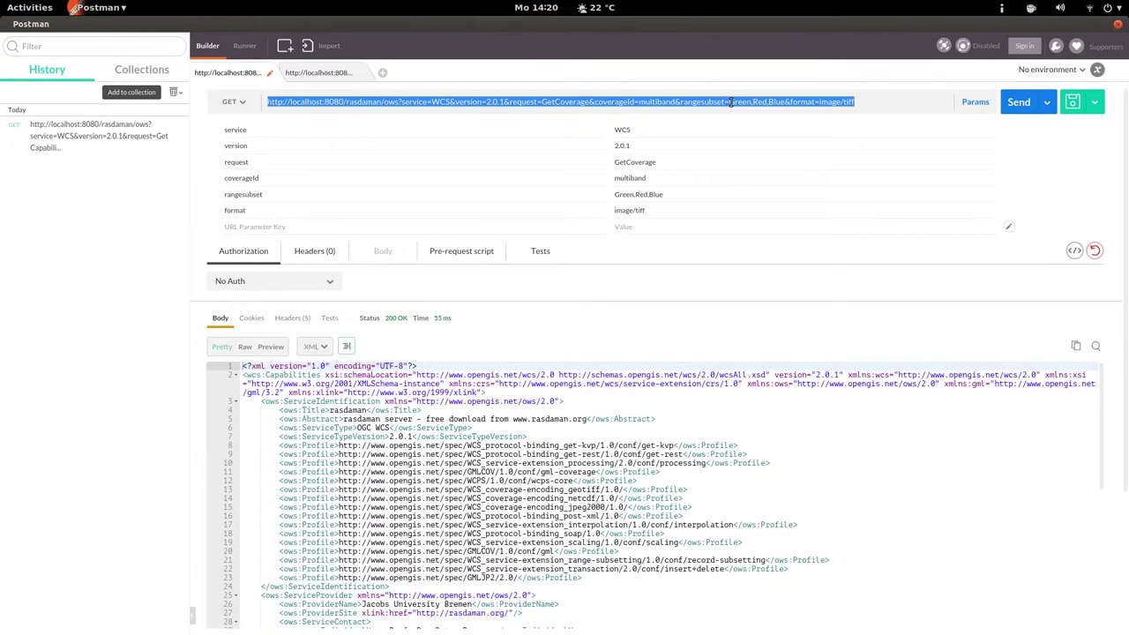
pyautogui.hotkey('alt', 'Tab')
pyautogui.hotkey('alt', 'Tab')
pyautogui.hotkey('alt', 'Tab')
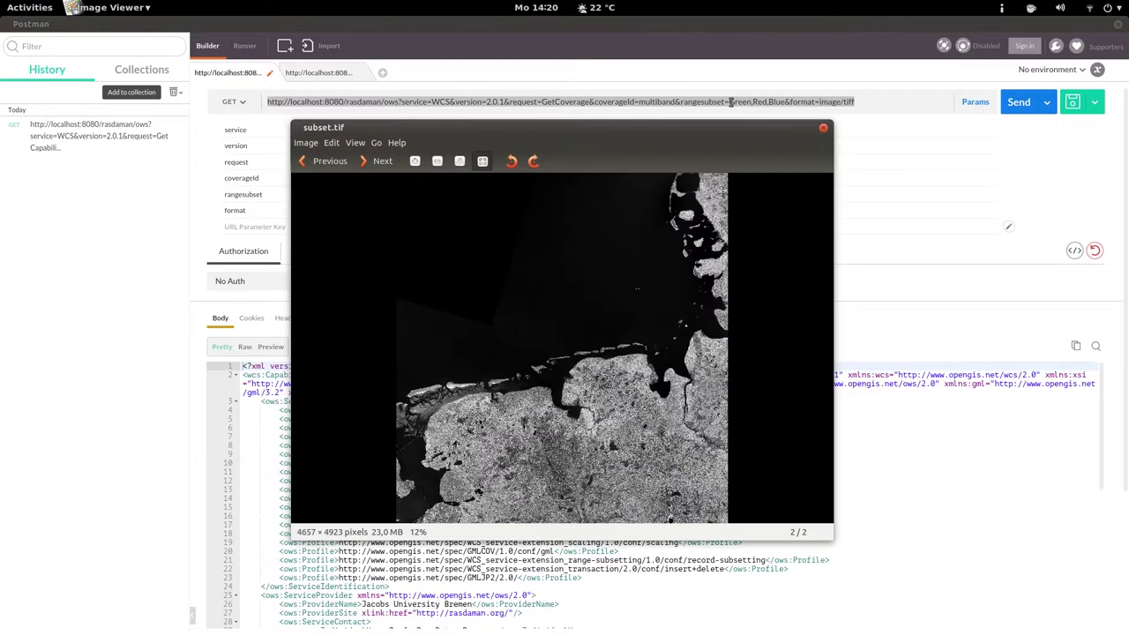
pyautogui.hotkey('ctrl', 'w')
pyautogui.hotkey('alt', 'Tab')
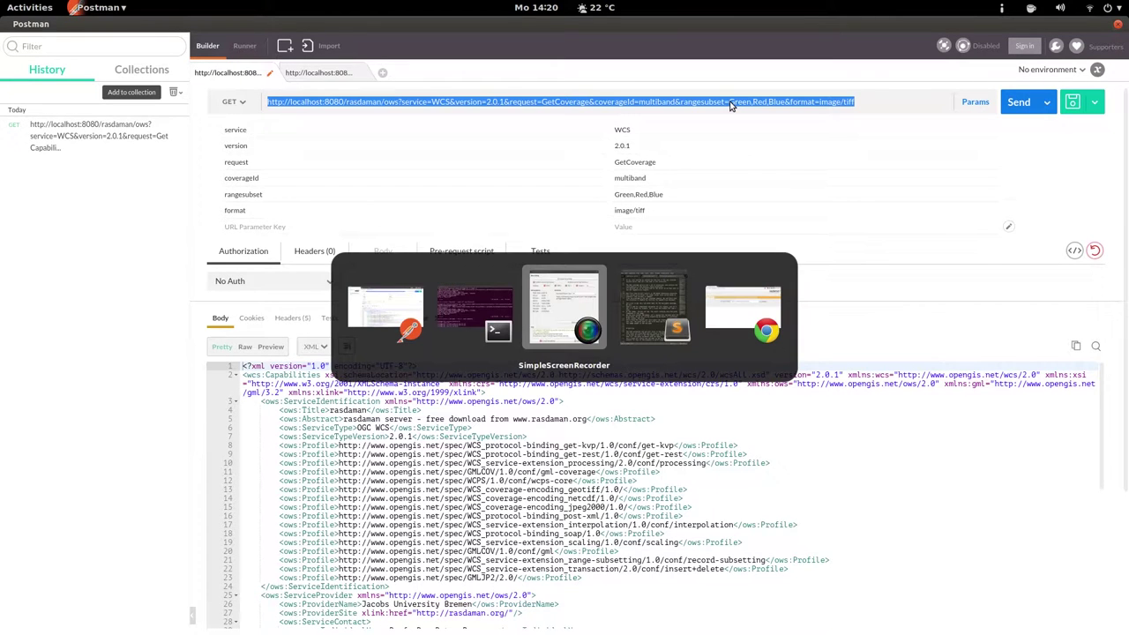
pyautogui.hotkey('ctrl', 'l')
pyautogui.write('wget "')
pyautogui.hotkey('ctrl', 'shift', 'v')
pyautogui.write('" -O green-red.tif')
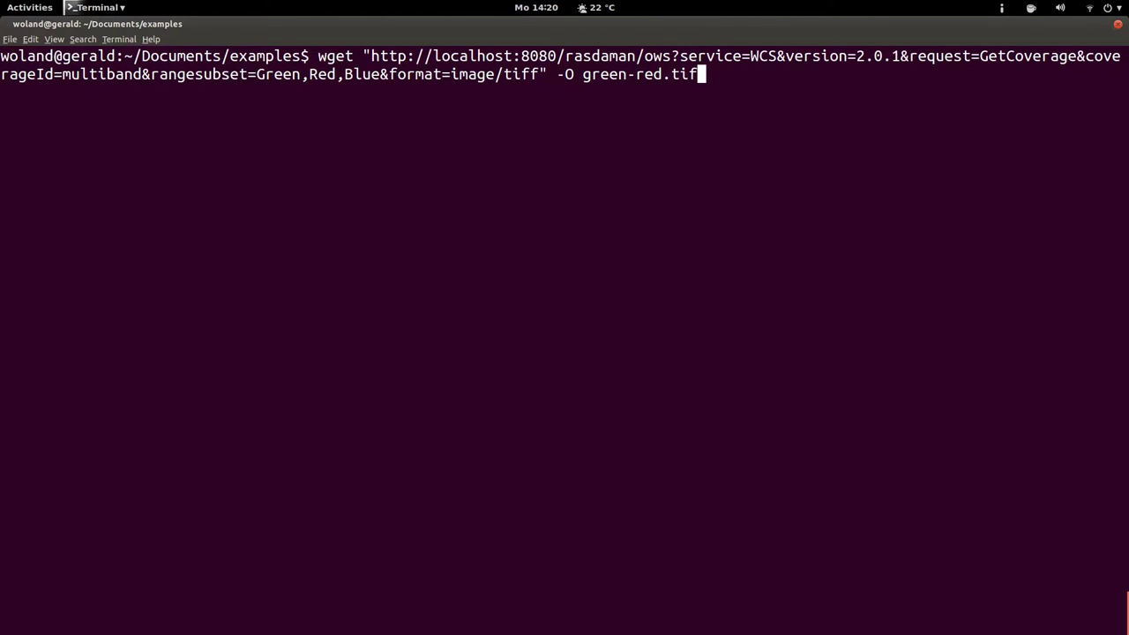
pyautogui.press('Return')
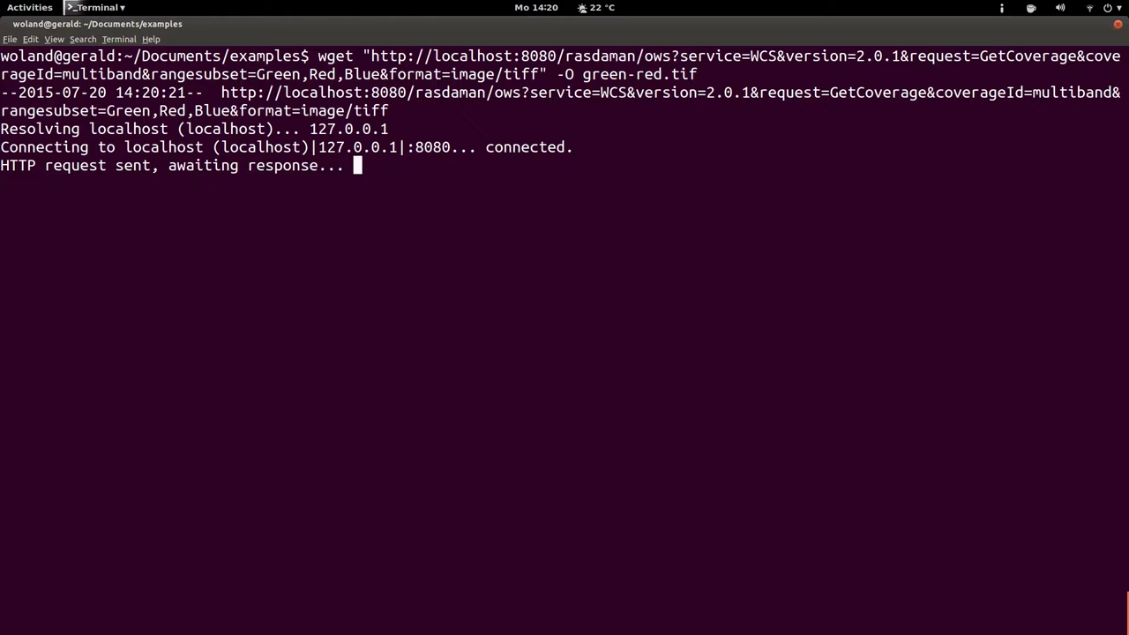
# - Open green-red.tif with eog, enlarge the viewer window and compare the image with full.tif
pyautogui.write('eog green-red.tif')
pyautogui.press('Return')
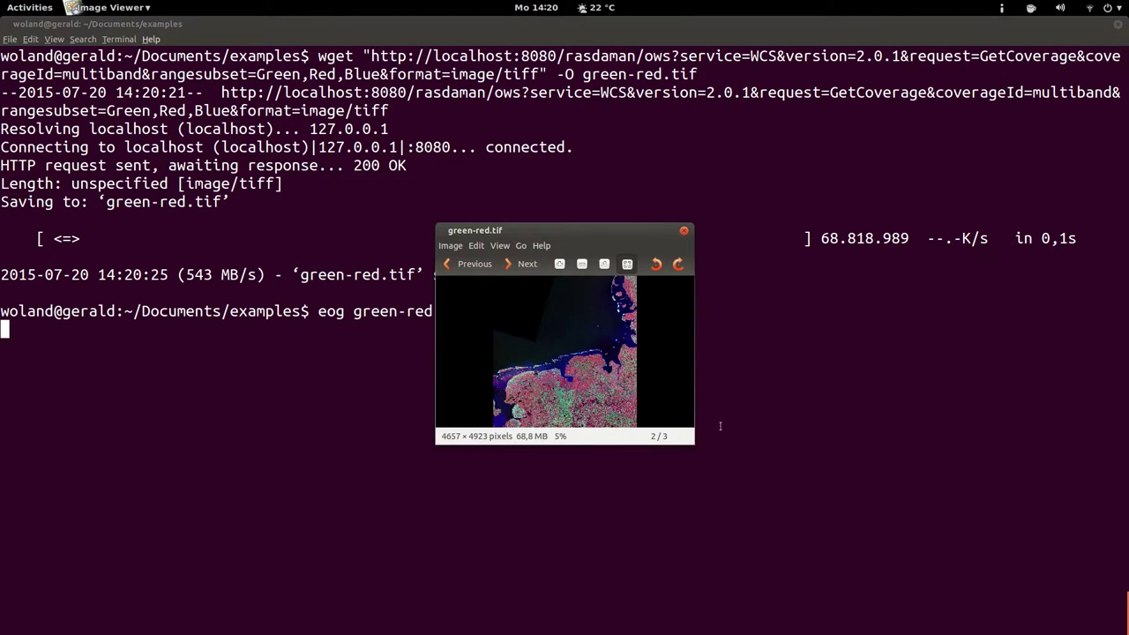
pyautogui.doubleClick(682, 238)
pyautogui.moveTo(689, 240); pyautogui.dragTo(585, 119)
pyautogui.press('Left')
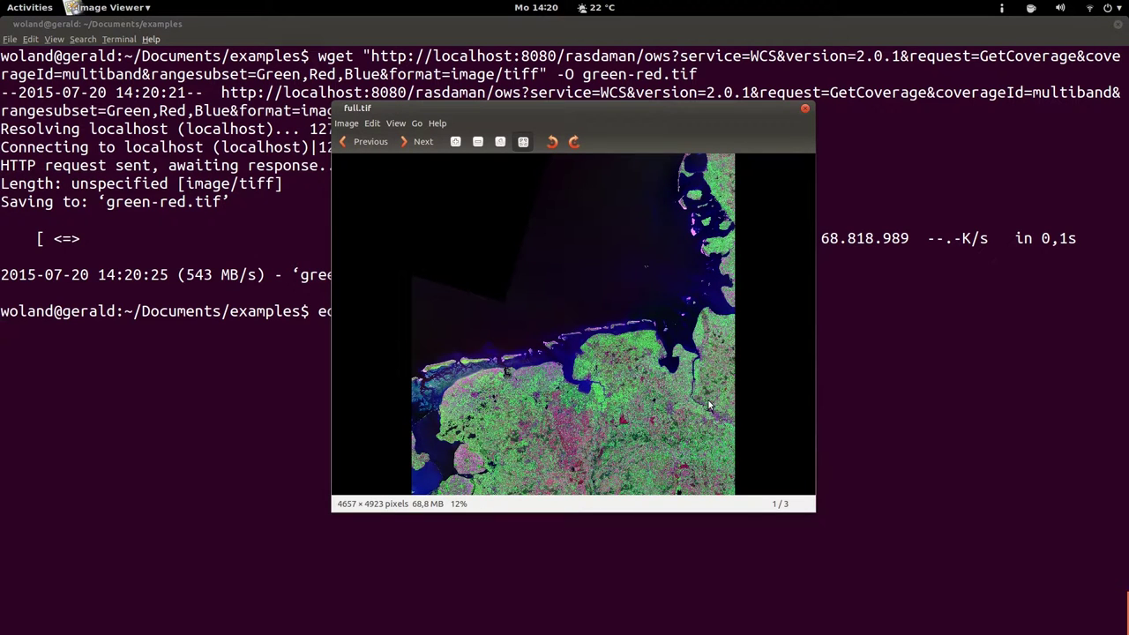
# - Switch back to Postman, set the GetCoverage request's rangesubset to Red:Blue, and check the Red and Blue fields in the DescribeCoverage response
pyautogui.press('Right')
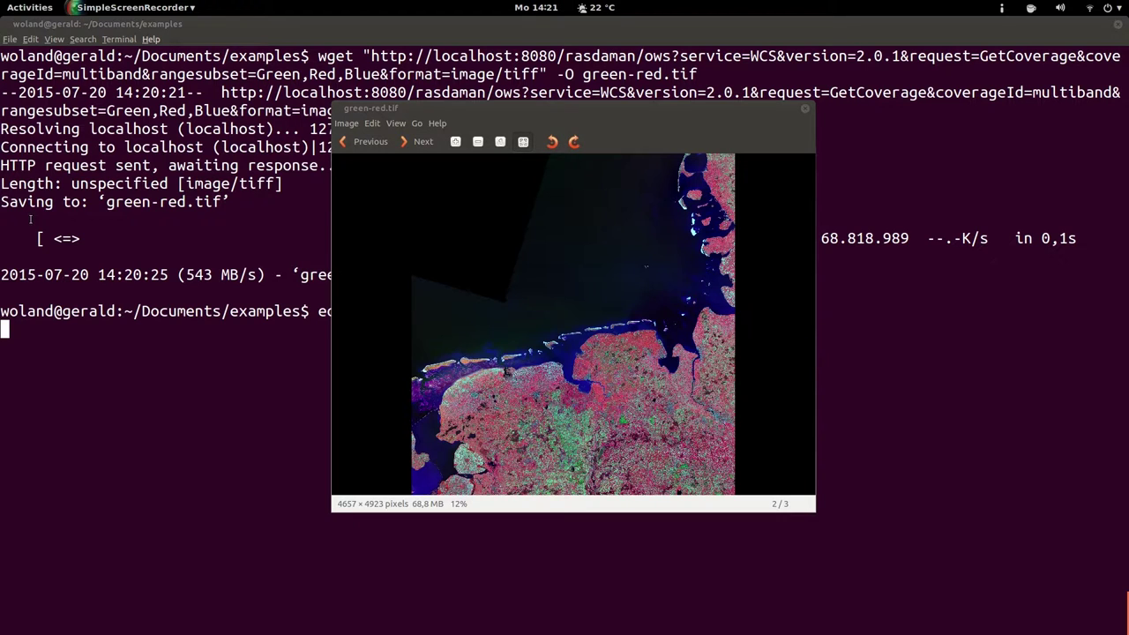
pyautogui.hotkey('alt', 'Tab')
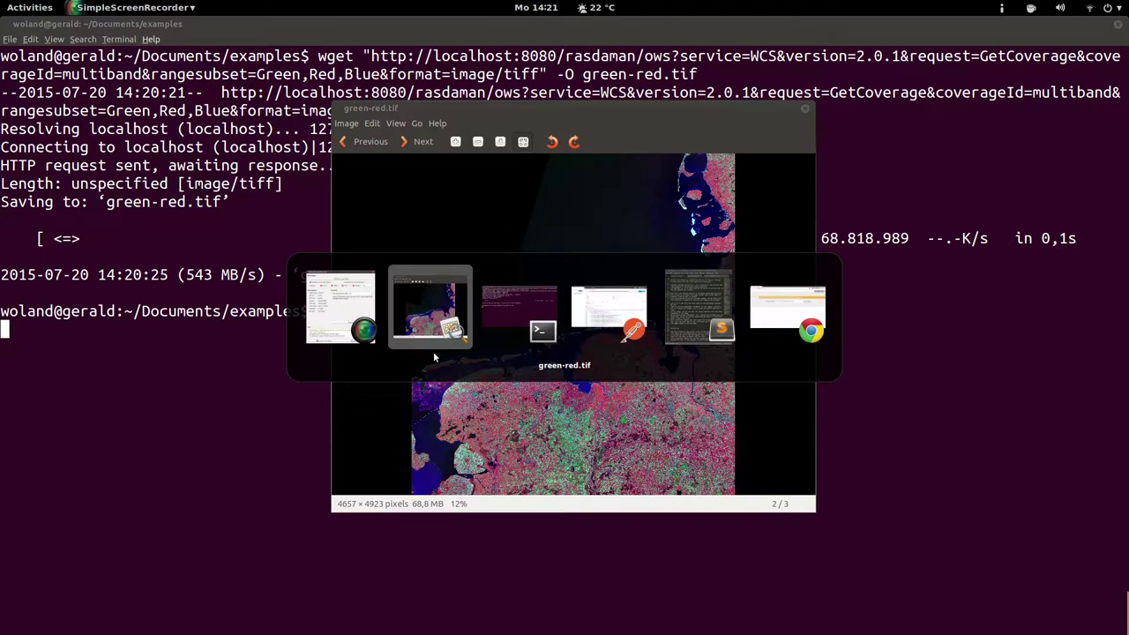
pyautogui.hotkey('alt', 'Tab')
pyautogui.hotkey('alt', 'Tab')
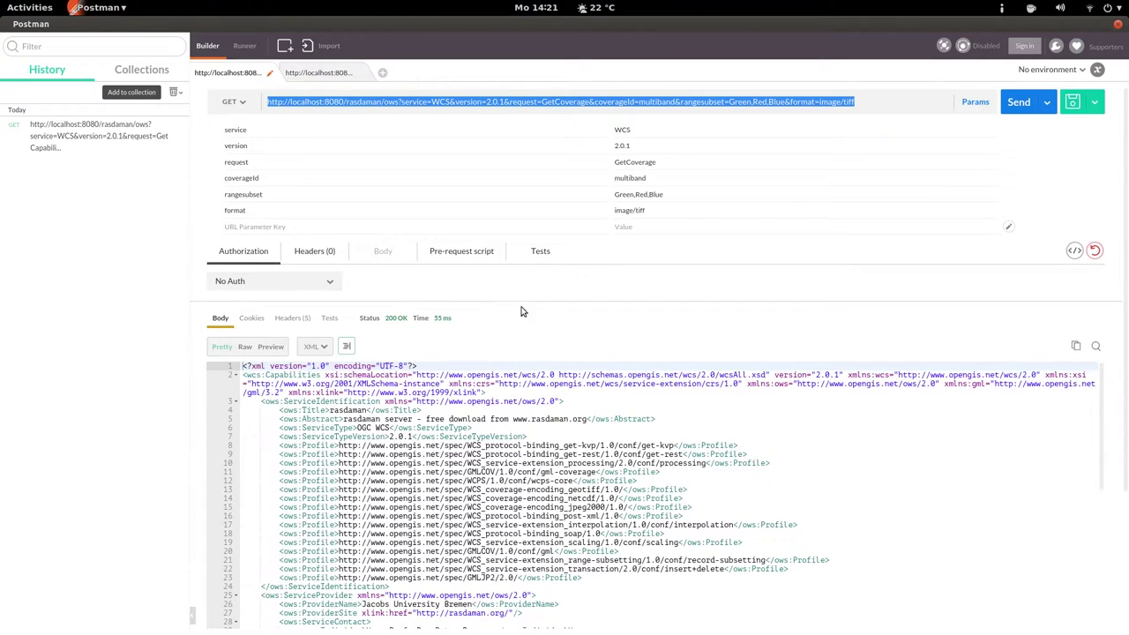
pyautogui.click(668, 195)
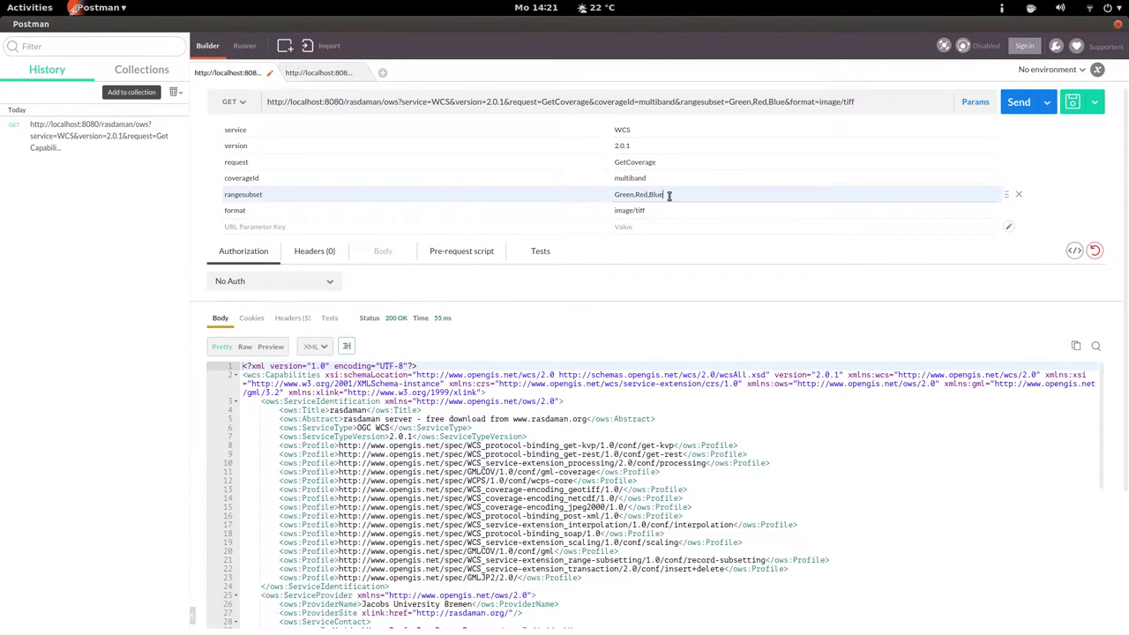
pyautogui.doubleClick(668, 195)
pyautogui.write('Re')
pyautogui.press('BackSpace')
pyautogui.press('BackSpace')
pyautogui.press('BackSpace')
pyautogui.press('BackSpace')
pyautogui.press('BackSpace')
pyautogui.press('BackSpace')
pyautogui.press('BackSpace')
pyautogui.press('BackSpace')
pyautogui.press('BackSpace')
pyautogui.press('BackSpace')
pyautogui.press('BackSpace')
pyautogui.press('BackSpace')
pyautogui.write('Red:Blue')
pyautogui.click(321, 74)
pyautogui.doubleClick(393, 383)
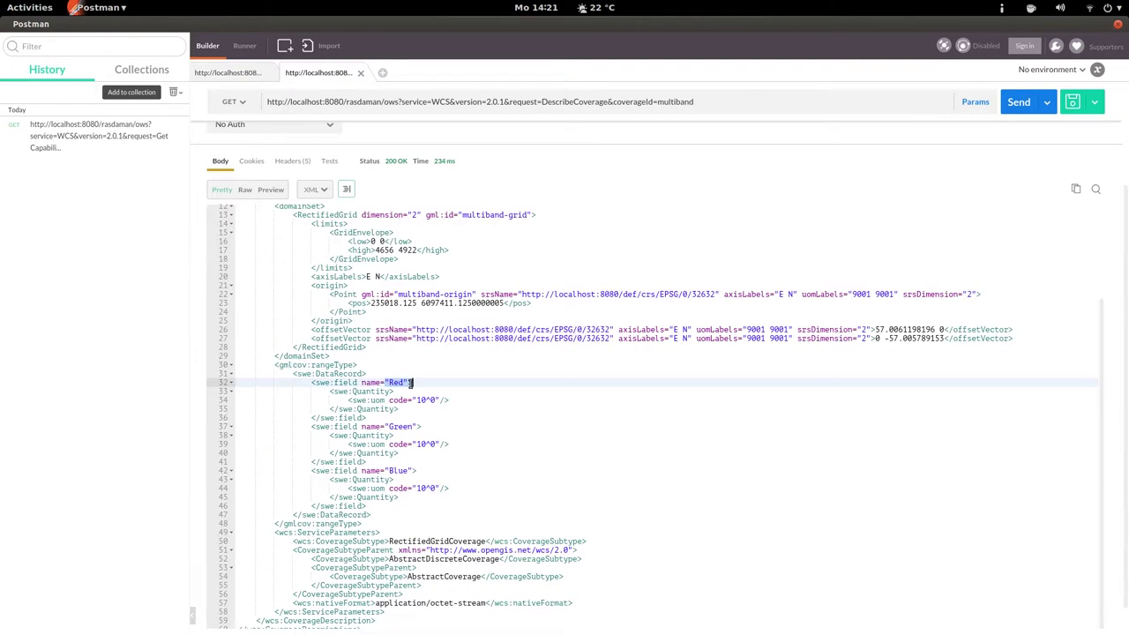
pyautogui.click(416, 472)
pyautogui.moveTo(416, 471); pyautogui.dragTo(389, 462)
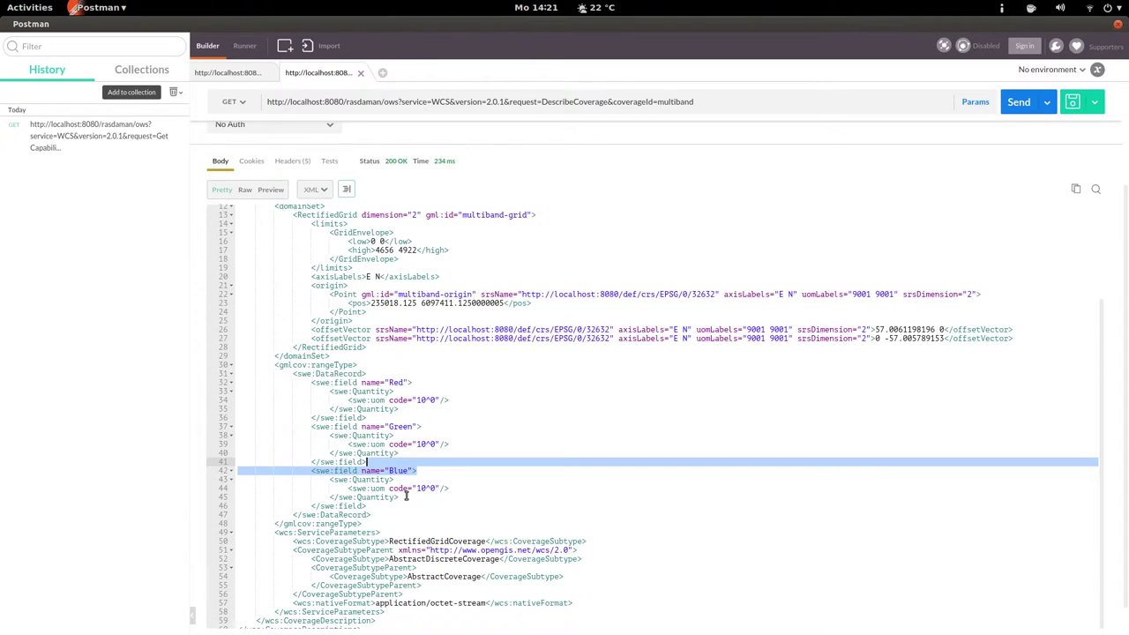
# - Copy the updated GetCoverage URL and download it with wget in the terminal, saving the output as interval.tif
pyautogui.click(249, 75)
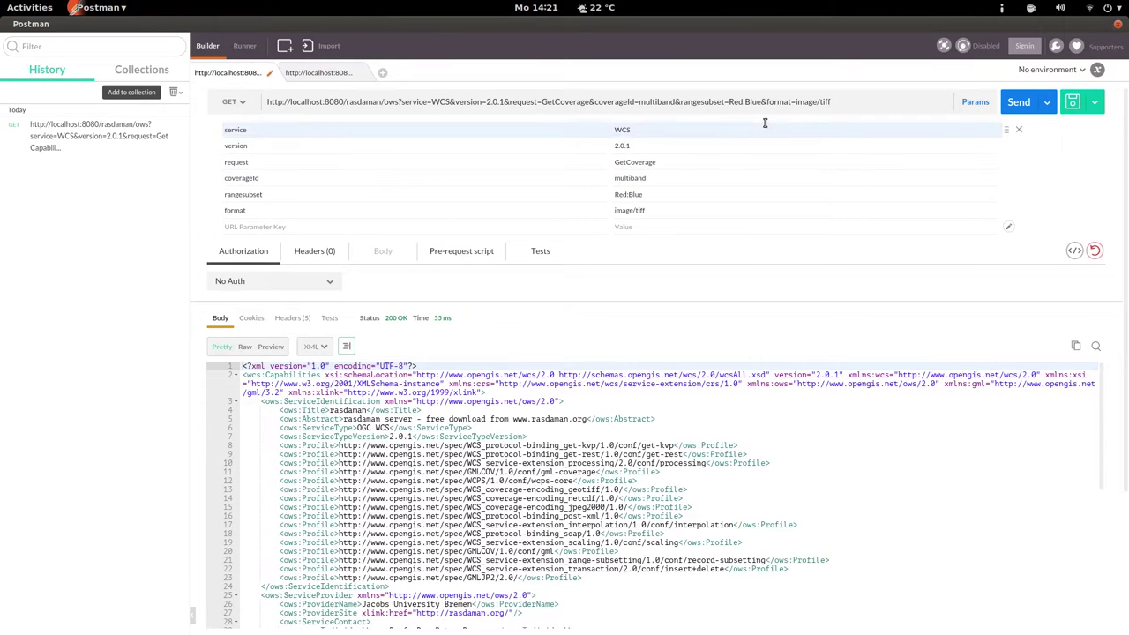
pyautogui.tripleClick(851, 101)
pyautogui.hotkey('ctrl', 'c')
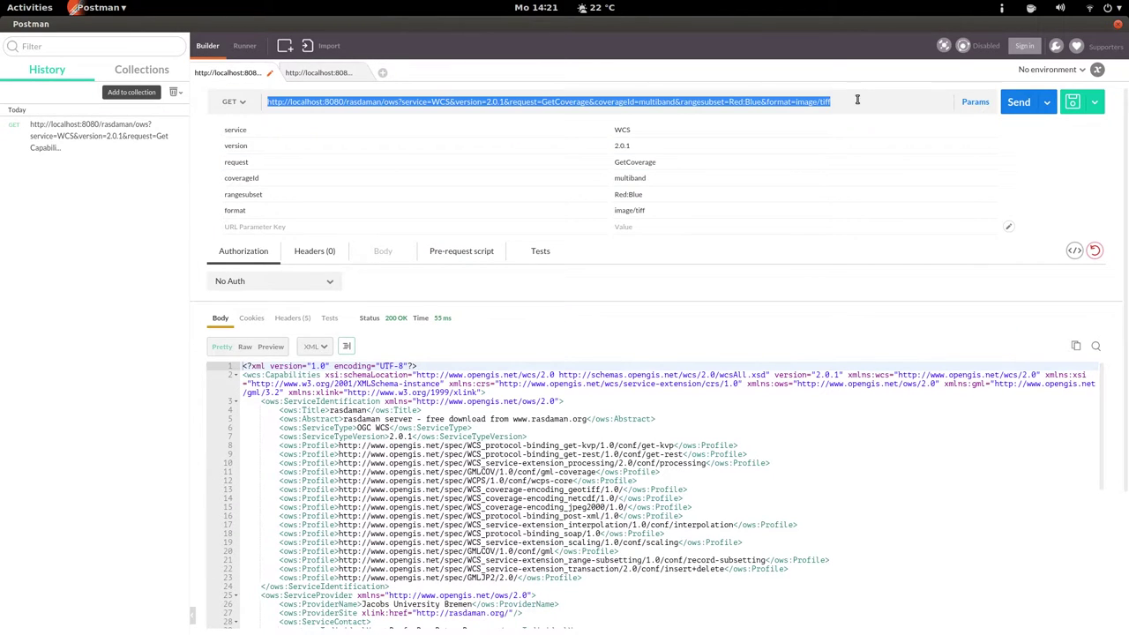
pyautogui.hotkey('alt', 'Tab')
pyautogui.hotkey('alt', 'Tab')
pyautogui.hotkey('alt', 'Tab')
pyautogui.hotkey('alt', 'Tab')
pyautogui.write('w')
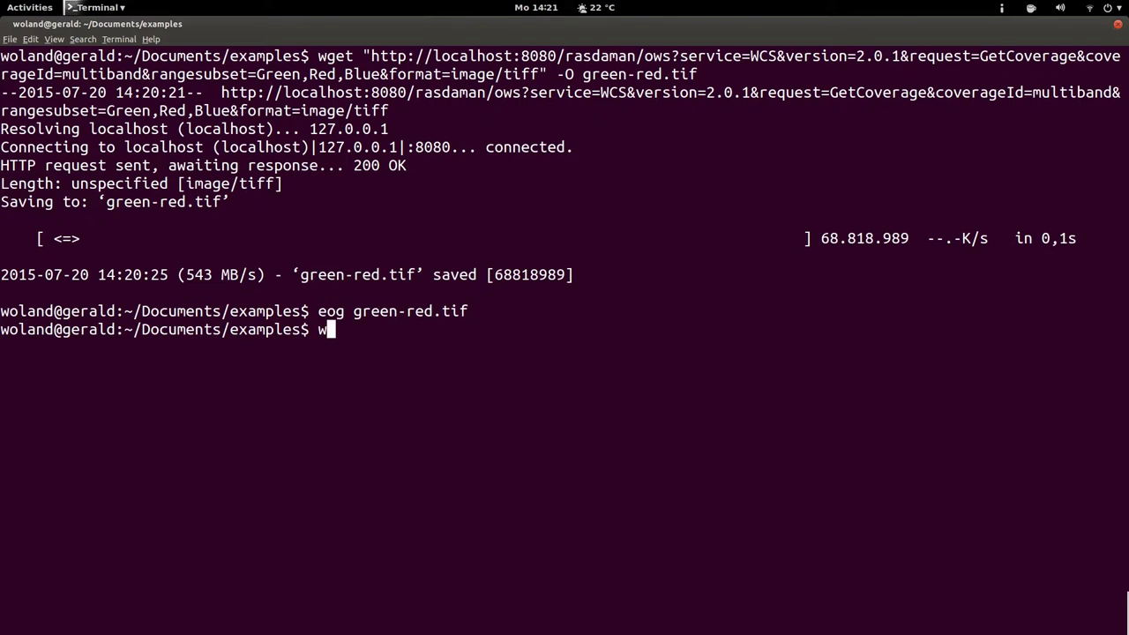
pyautogui.write('get "')
pyautogui.hotkey('ctrl', 'shift', 'v')
pyautogui.write('" -')
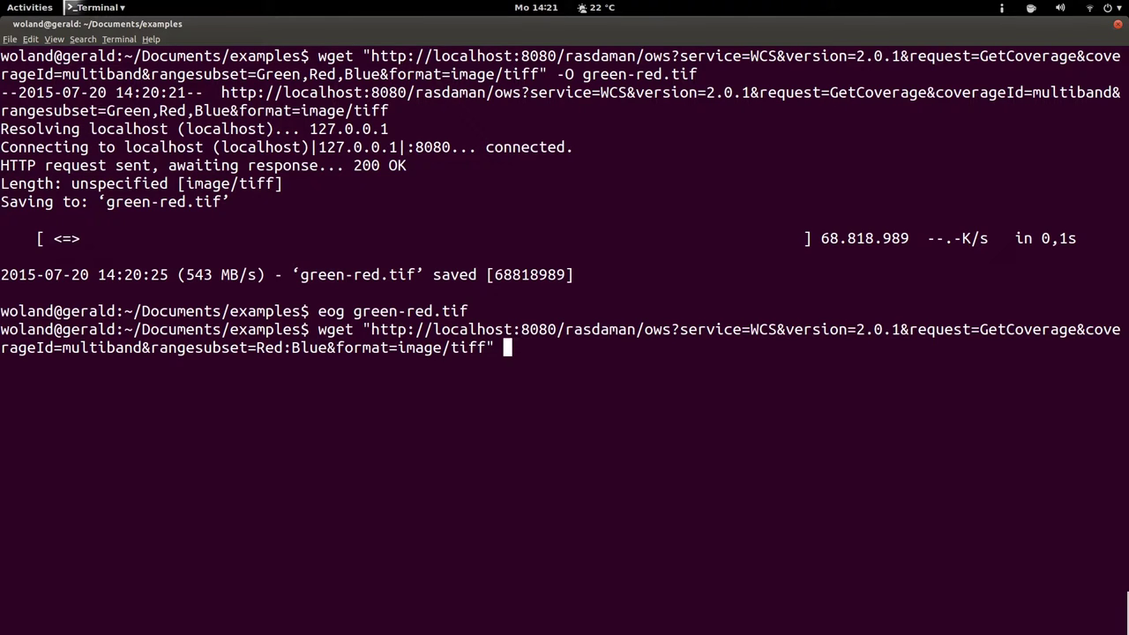
pyautogui.write('O inter')
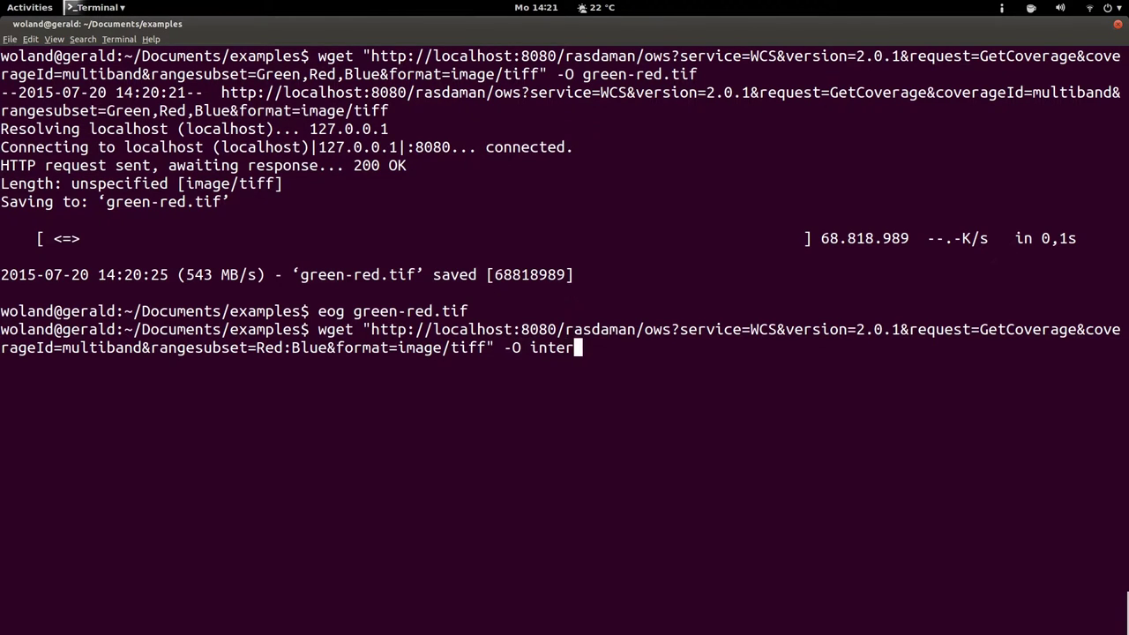
pyautogui.write('val.tif')
pyautogui.press('Return')
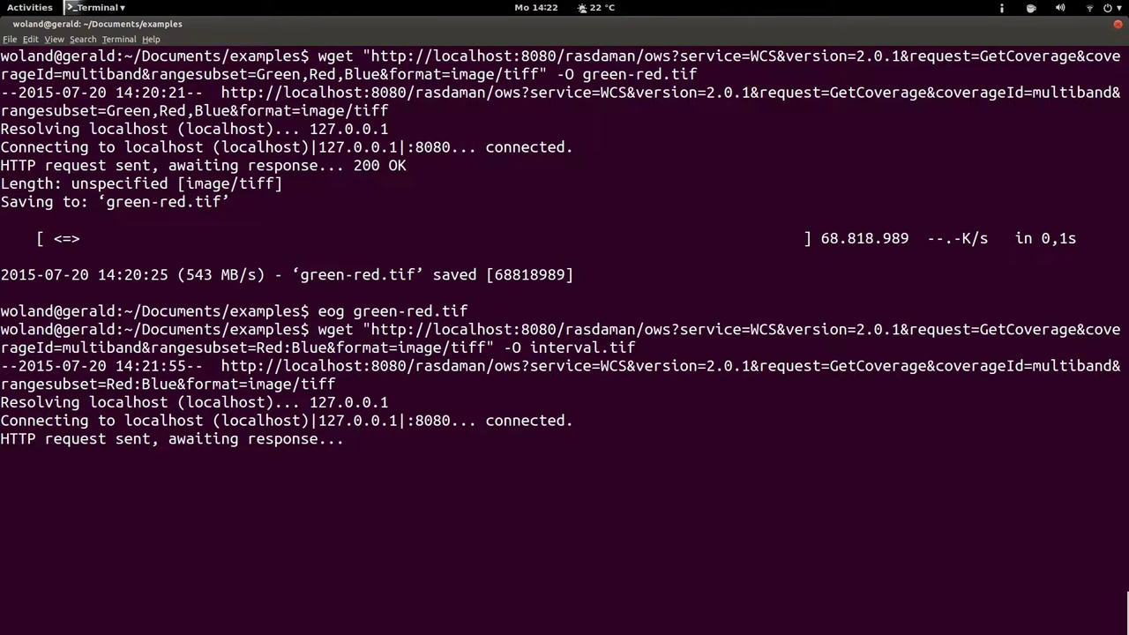
# - Open interval.tif with eog, enlarge the viewer window to inspect the image, and close the viewer
pyautogui.write('eog int')
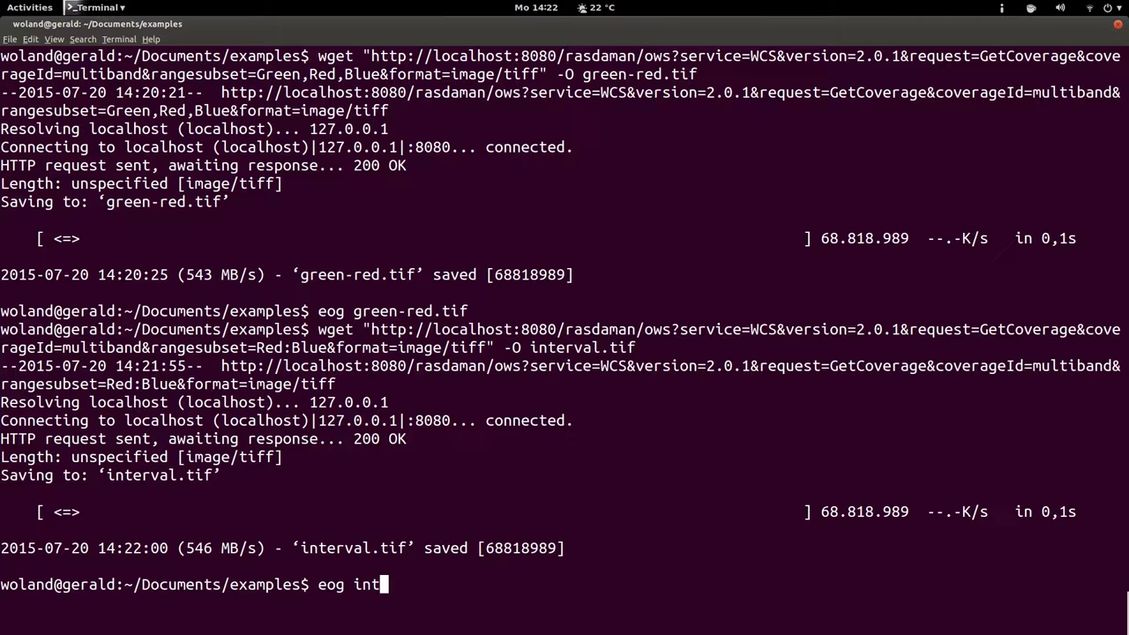
pyautogui.press('Tab')
pyautogui.press('Return')
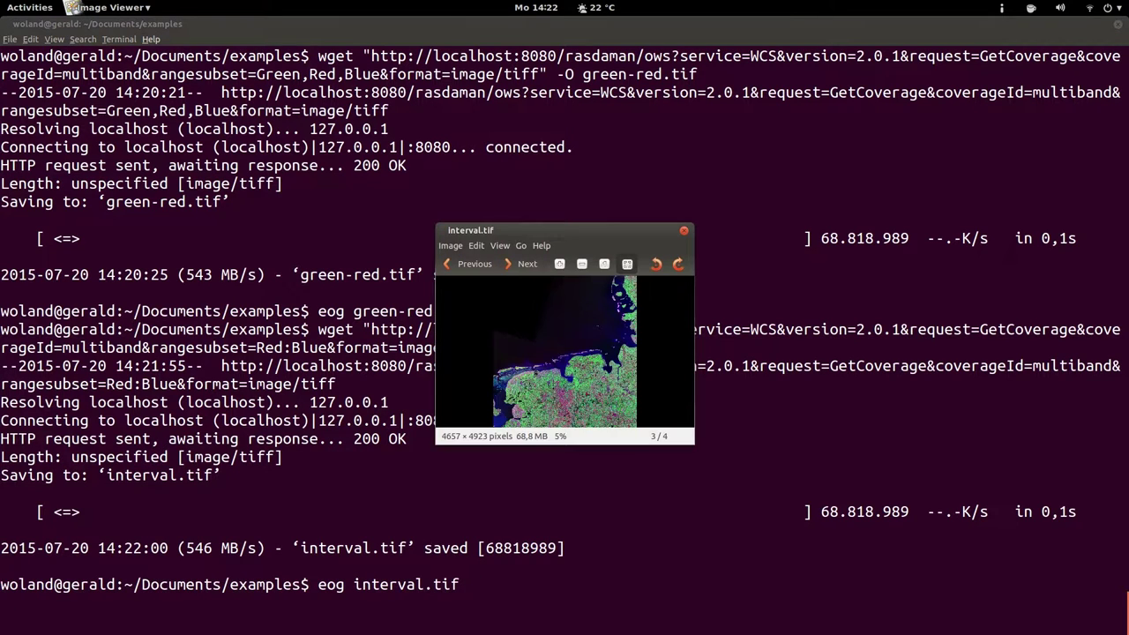
pyautogui.moveTo(694, 444); pyautogui.dragTo(918, 607)
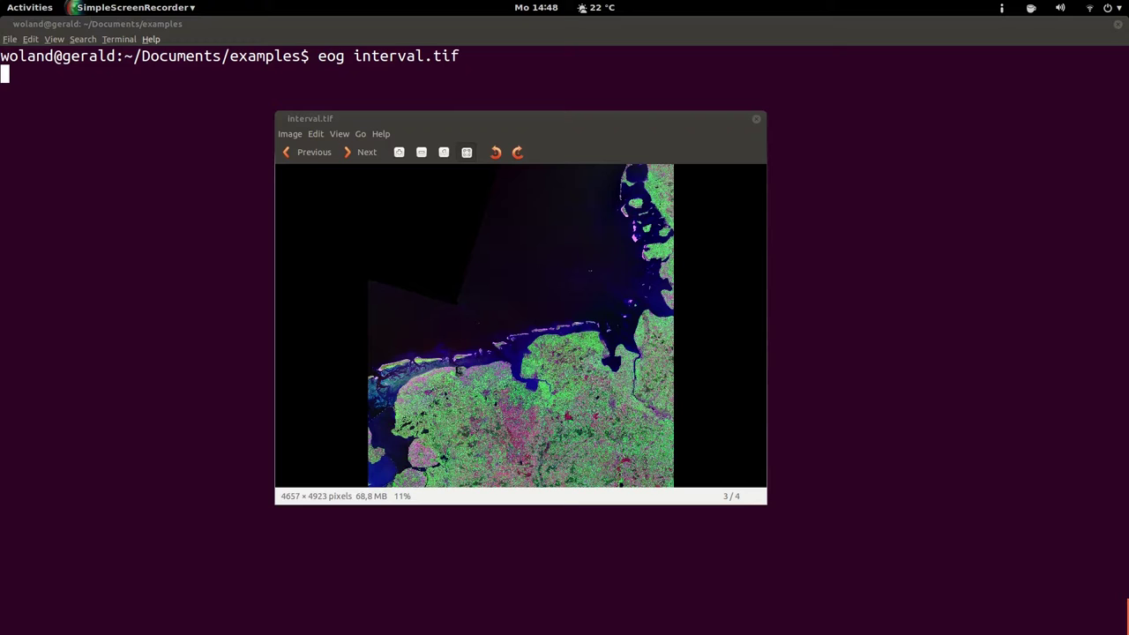
pyautogui.click(413, 204)
pyautogui.click(756, 118)
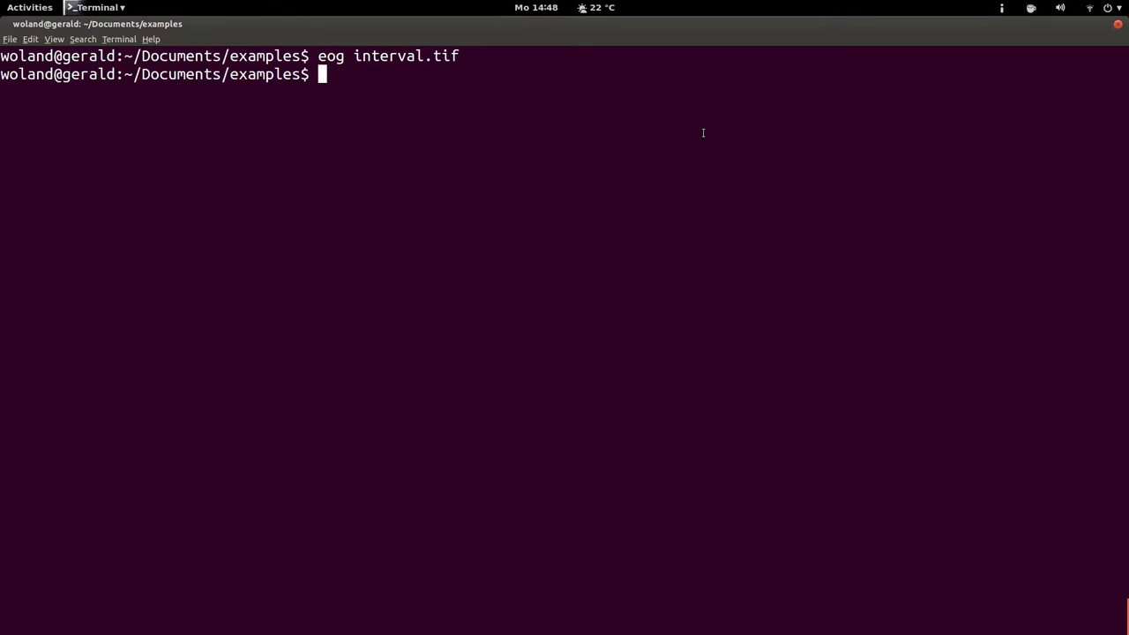
# - Switch to Postman and send the GetCapabilities request to examine the supported WCS extension profiles
pyautogui.hotkey('alt', 'Tab')
pyautogui.hotkey('alt', 'Tab')
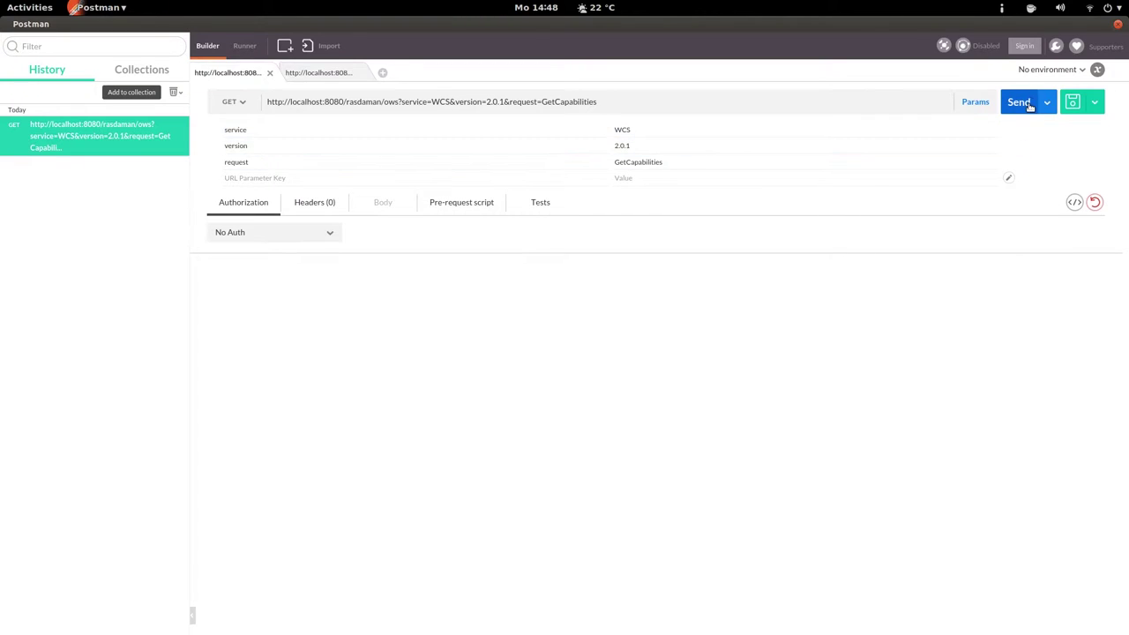
pyautogui.click(1028, 104)
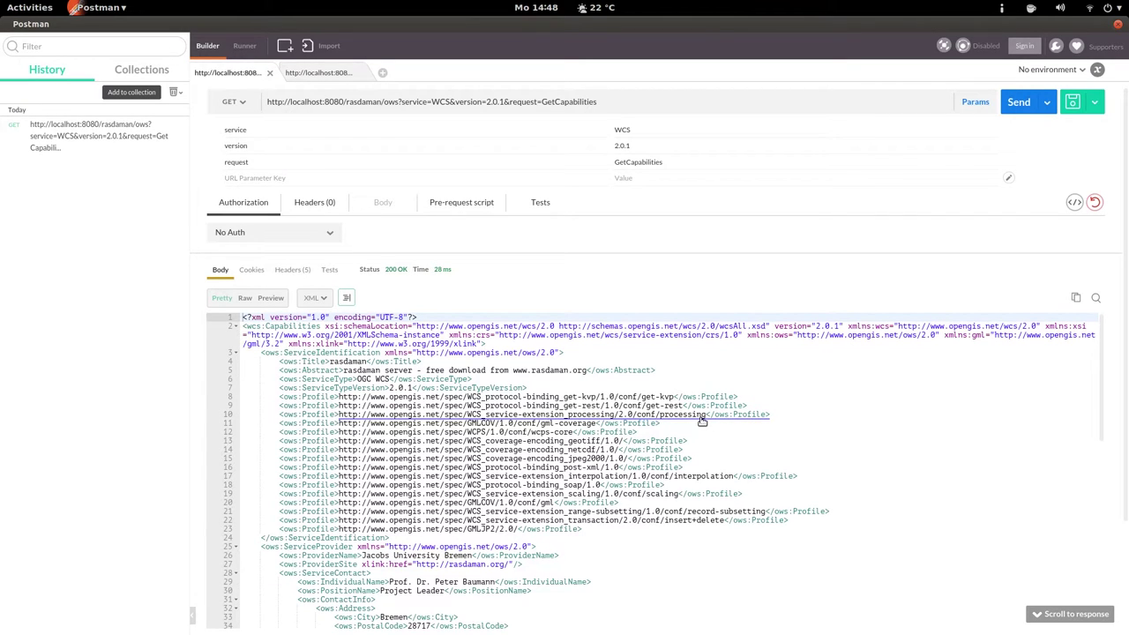
# - Set the request parameter to ProcessCoverages and add a query parameter with the value for c in (C0001) return encode(c, "csv")
pyautogui.click(654, 166)
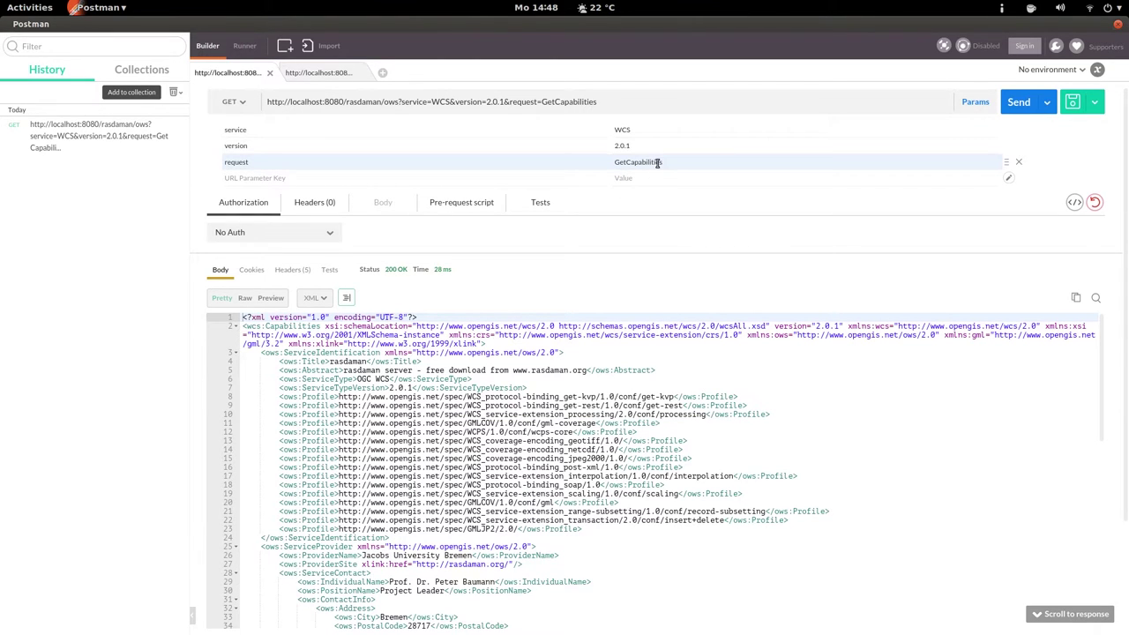
pyautogui.doubleClick(655, 166)
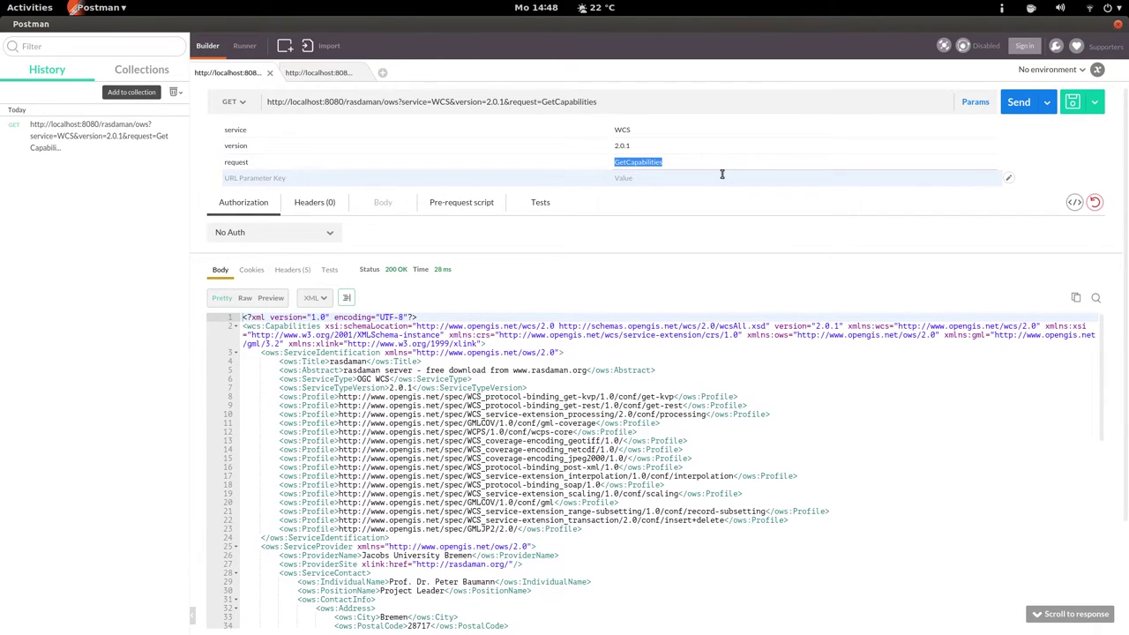
pyautogui.write('ProcessCoverages')
pyautogui.press('Tab')
pyautogui.write('query')
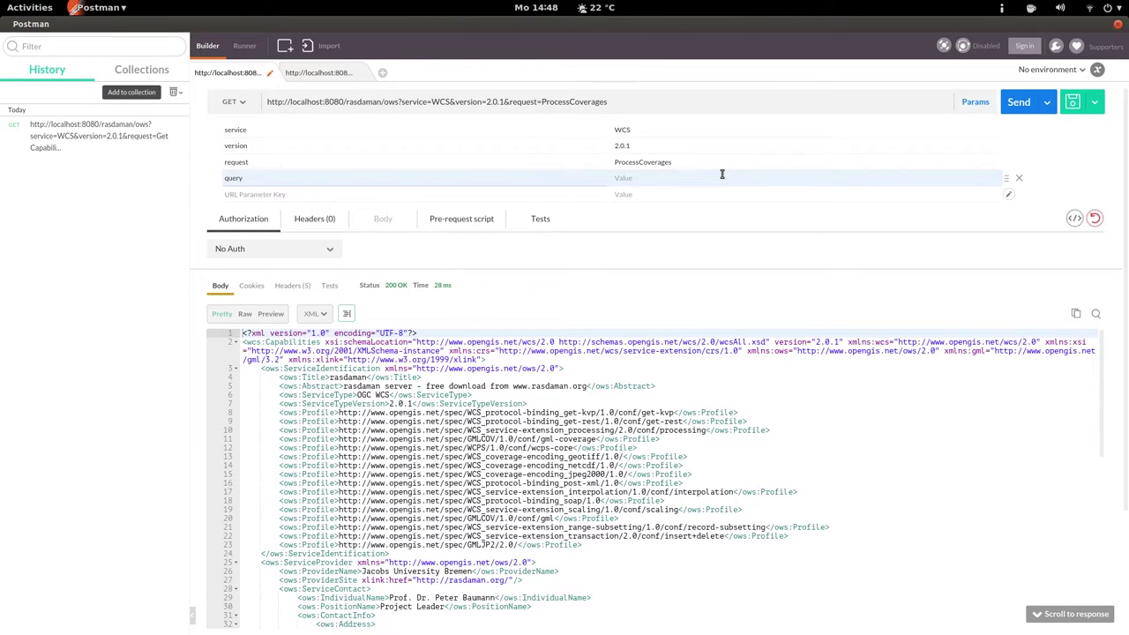
pyautogui.press('Tab')
pyautogui.write('f')
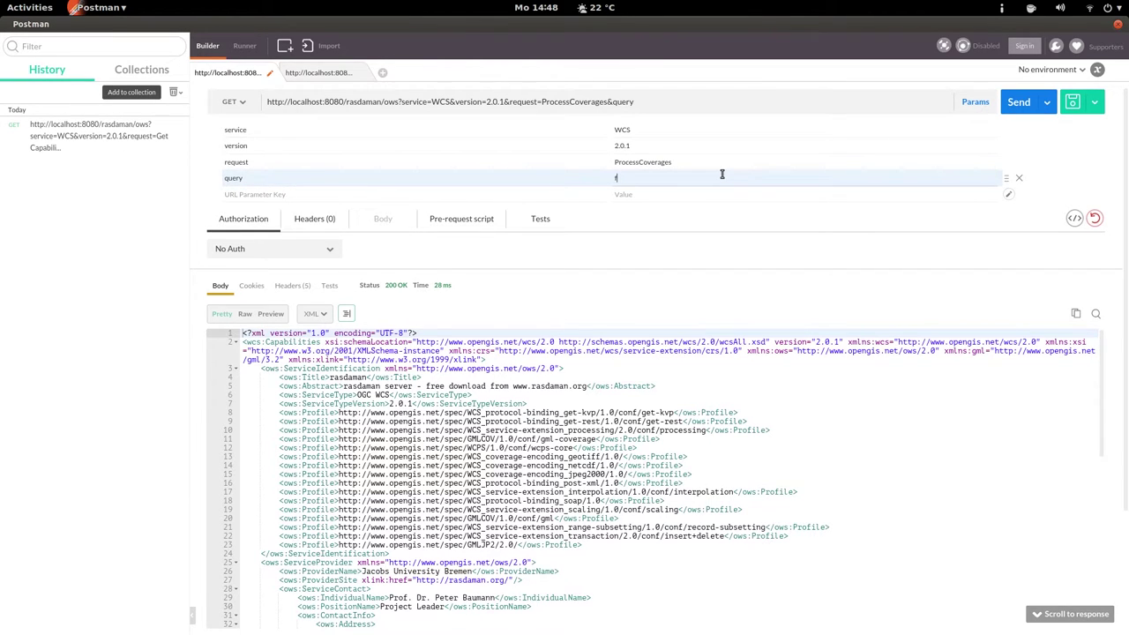
pyautogui.write('or c in (C0001) return encode(c, "csv"')
# - Copy the ProcessCoverages URL and run it with wget in the terminal, wrapping it in single quotes and printing to standard output with -O -
pyautogui.tripleClick(773, 103)
pyautogui.hotkey('ctrl', 'c')
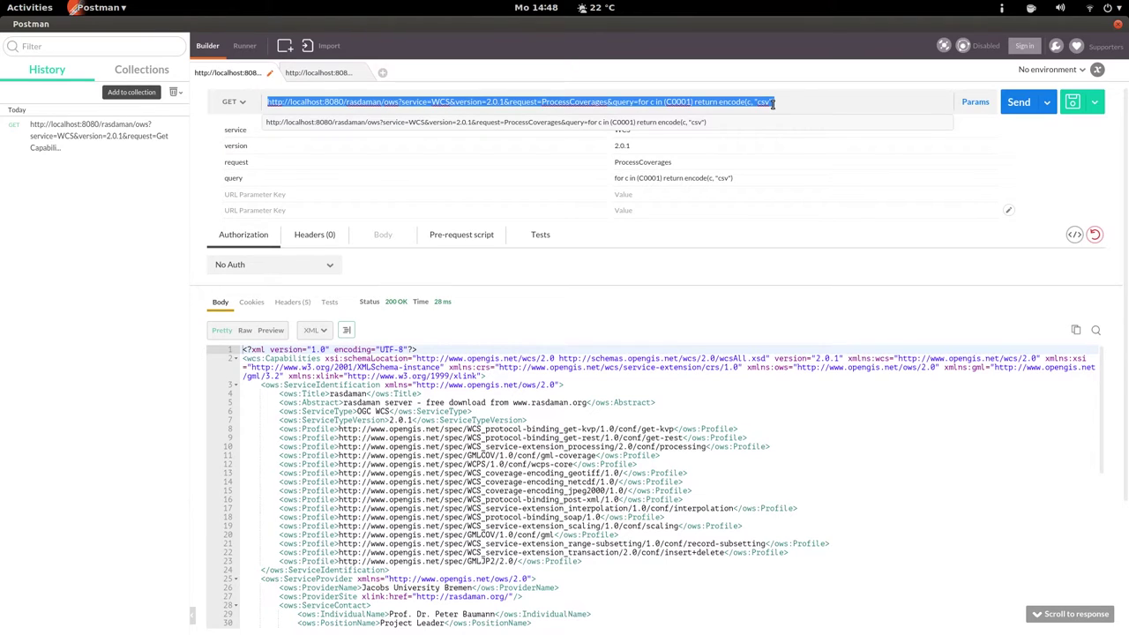
pyautogui.hotkey('alt', 'Tab')
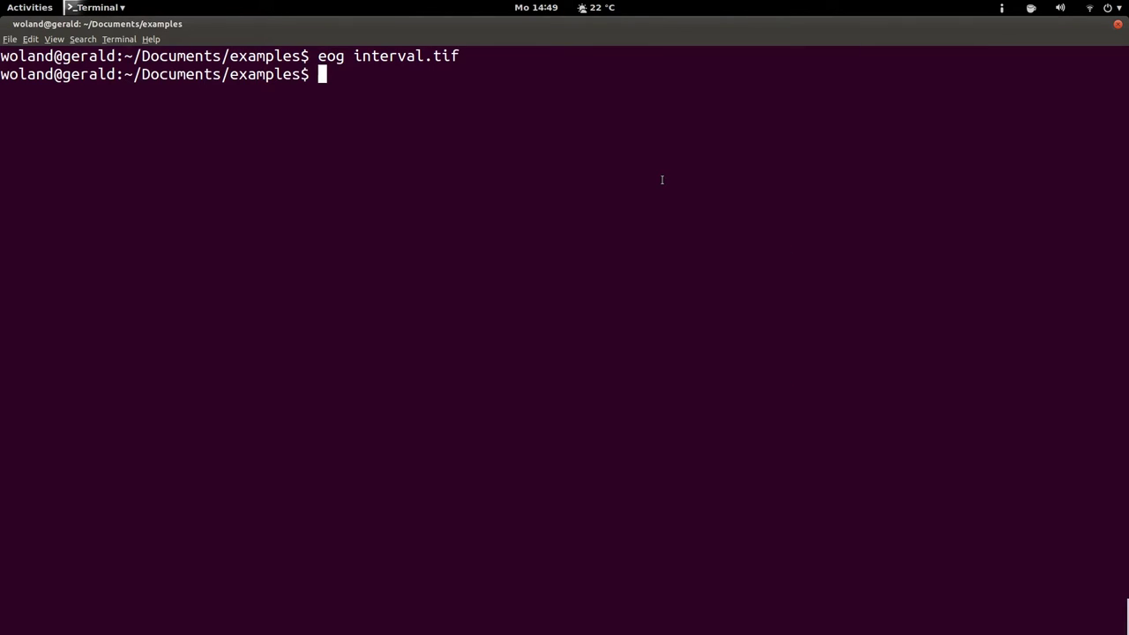
pyautogui.write('wget "')
pyautogui.hotkey('ctrl', 'shift', 'v')
pyautogui.write("'")
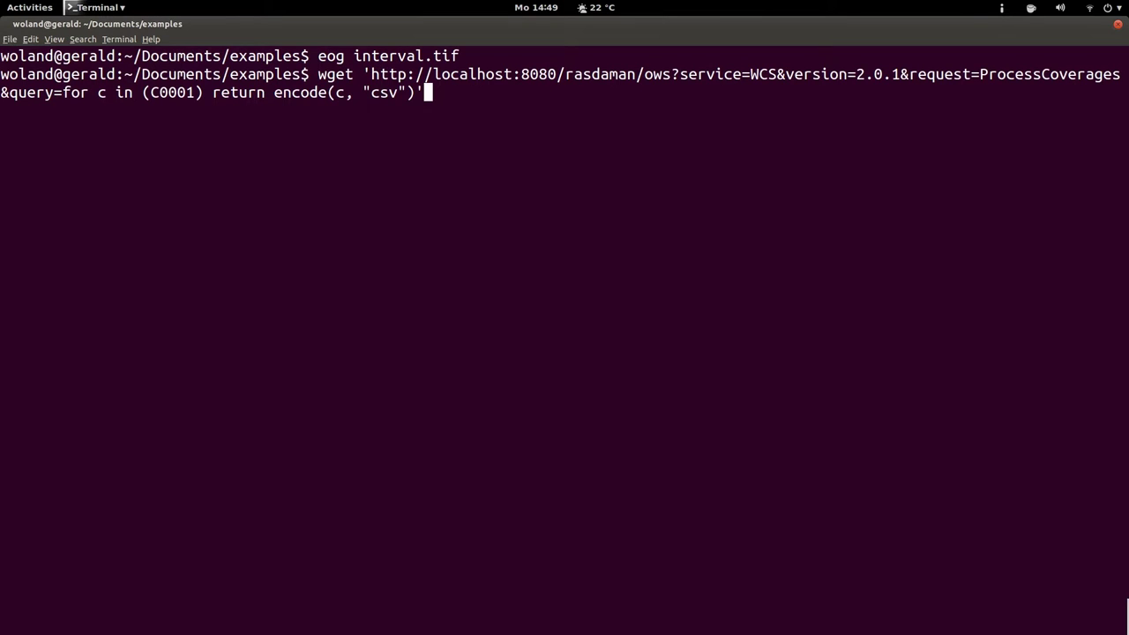
pyautogui.write(' -O -')
pyautogui.press('Return')
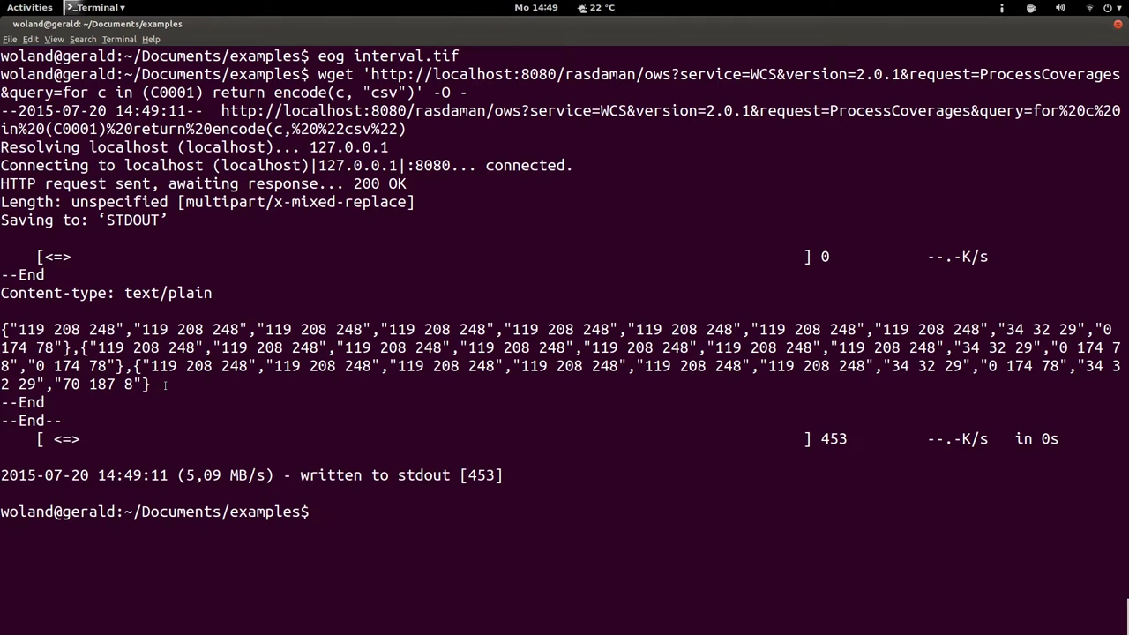
# - Rerun the wget command with the encoded expression changed to c * 2 and compare its output with the previous result
pyautogui.press('Up')
pyautogui.press('Left')
pyautogui.press('Left')
pyautogui.press('Left')
pyautogui.press('Left')
pyautogui.press('Left')
pyautogui.press('Left')
pyautogui.press('Left')
pyautogui.press('Left')
pyautogui.press('Left')
pyautogui.press('Left')
pyautogui.press('Left')
pyautogui.press('Left')
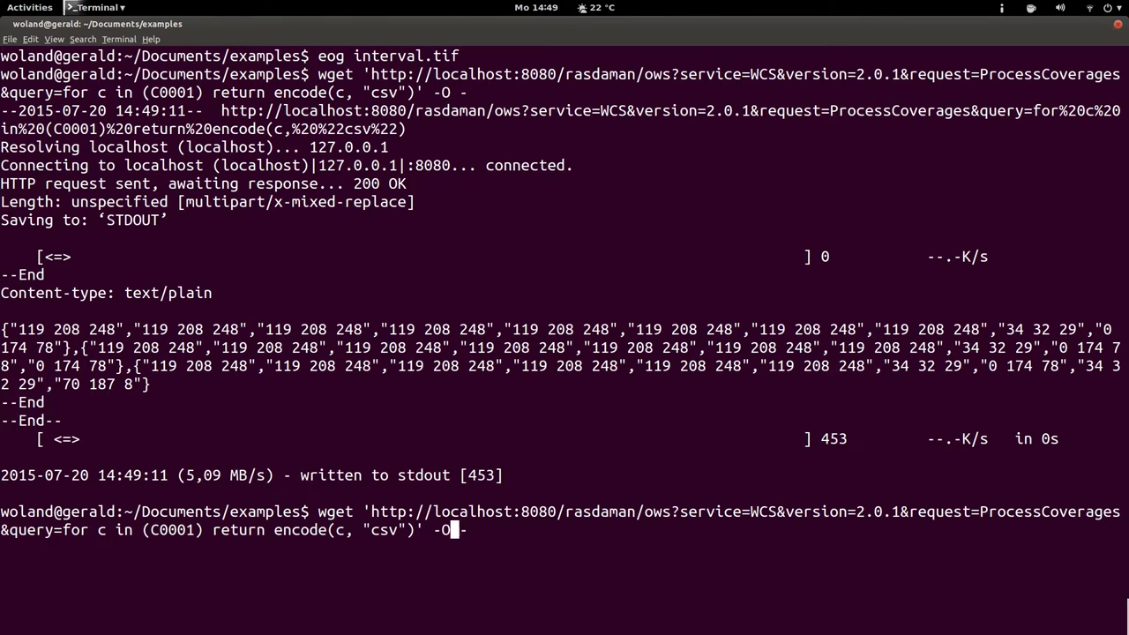
pyautogui.press('BackSpace')
pyautogui.write('* 2,')
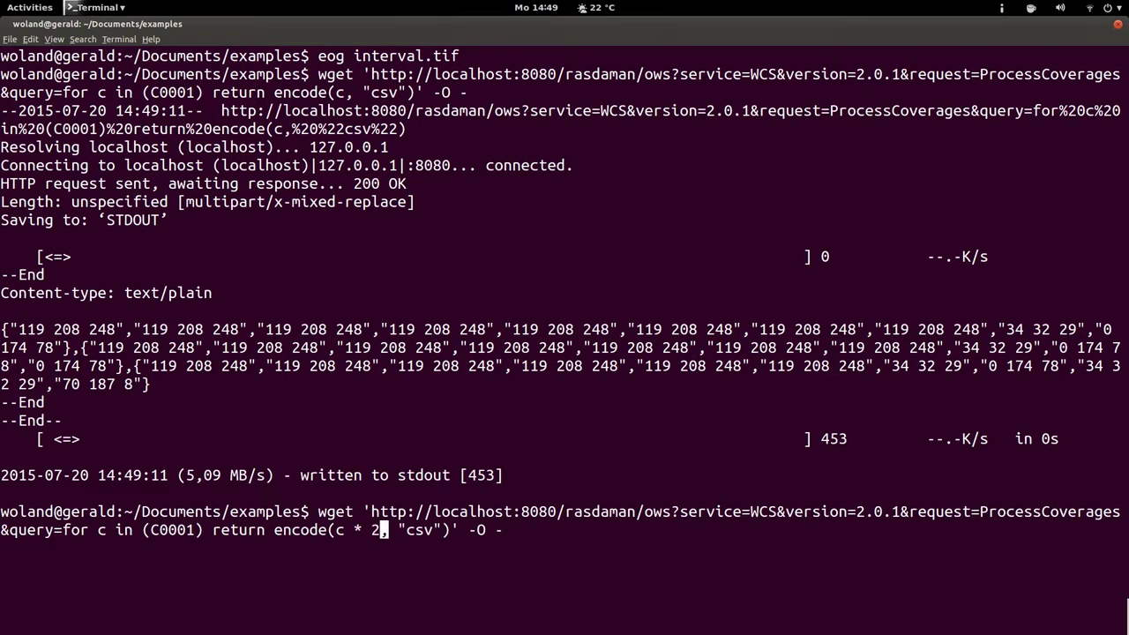
pyautogui.press('Return')
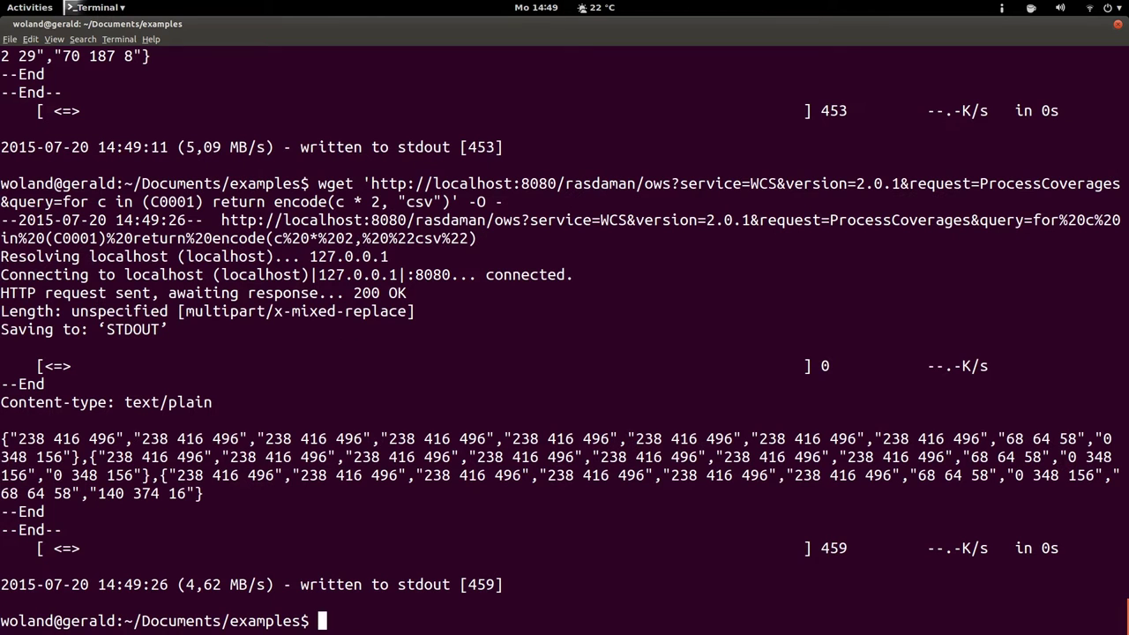
pyautogui.scroll(3, 66, 329)
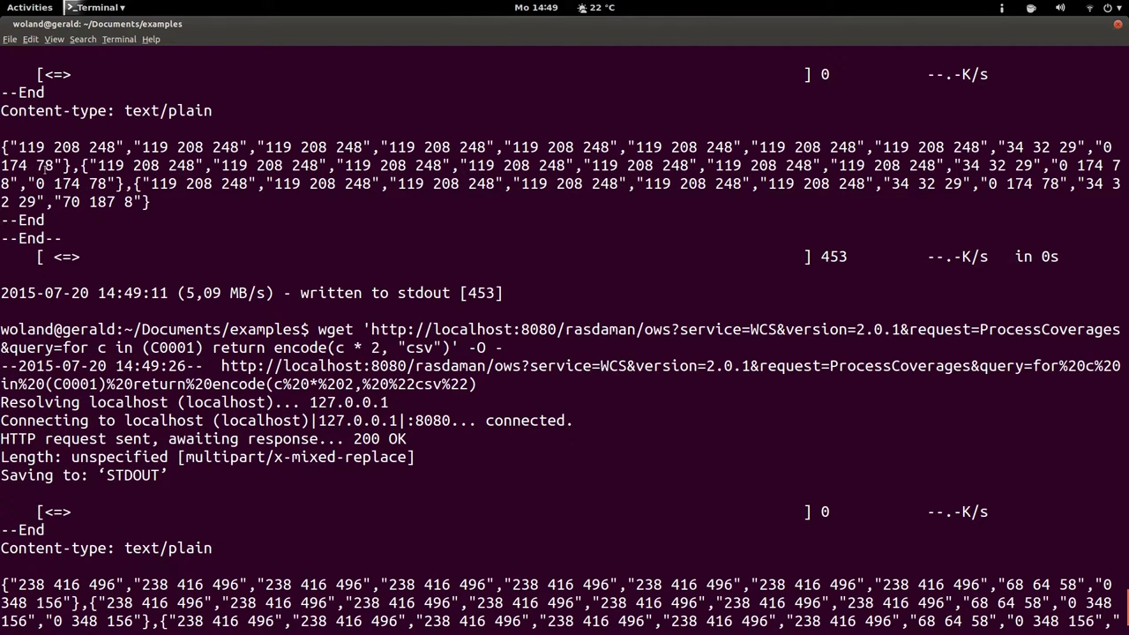
pyautogui.scroll(-3, 43, 147)
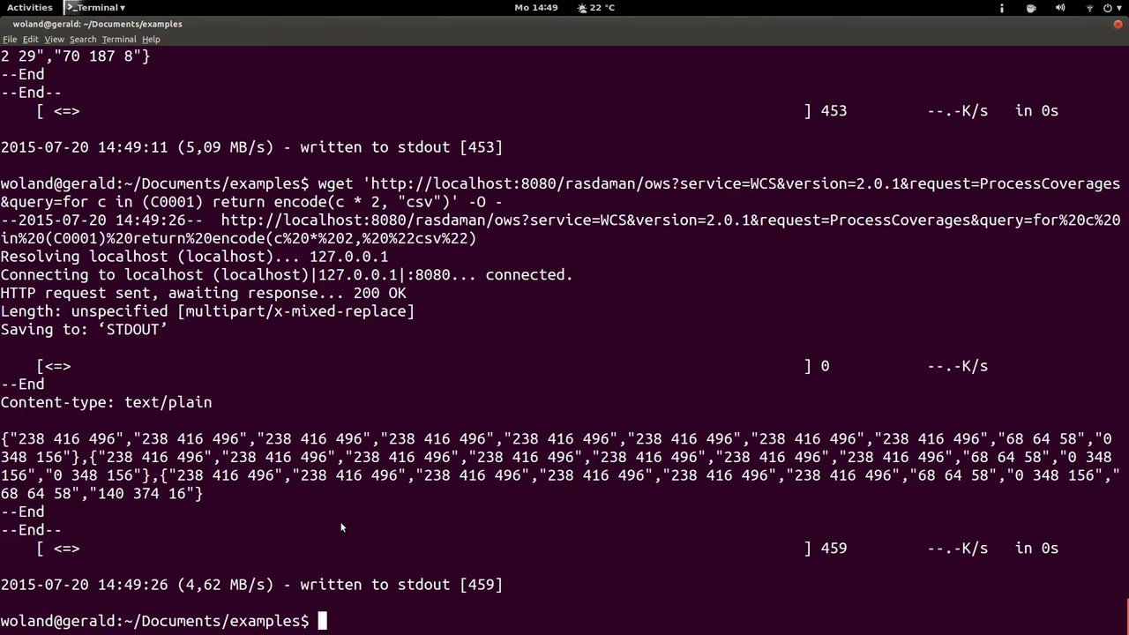
# - Switch to Postman and parameterize the query as for c in (C0001) return encode($1 * c - $2, "csv")
pyautogui.hotkey('alt', 'Tab')
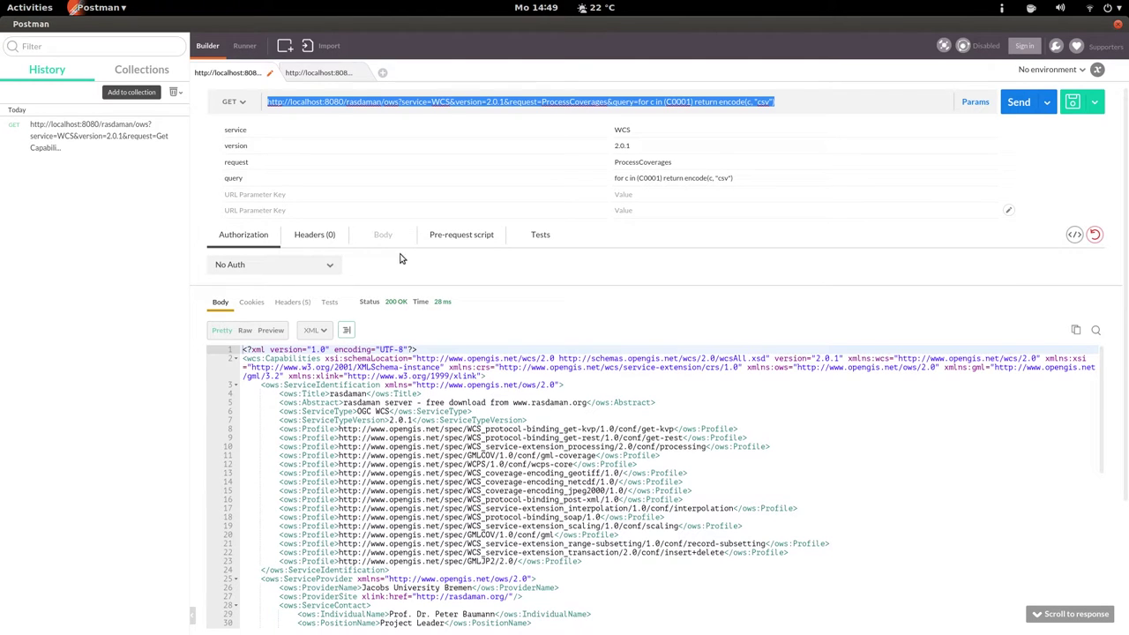
pyautogui.click(710, 179)
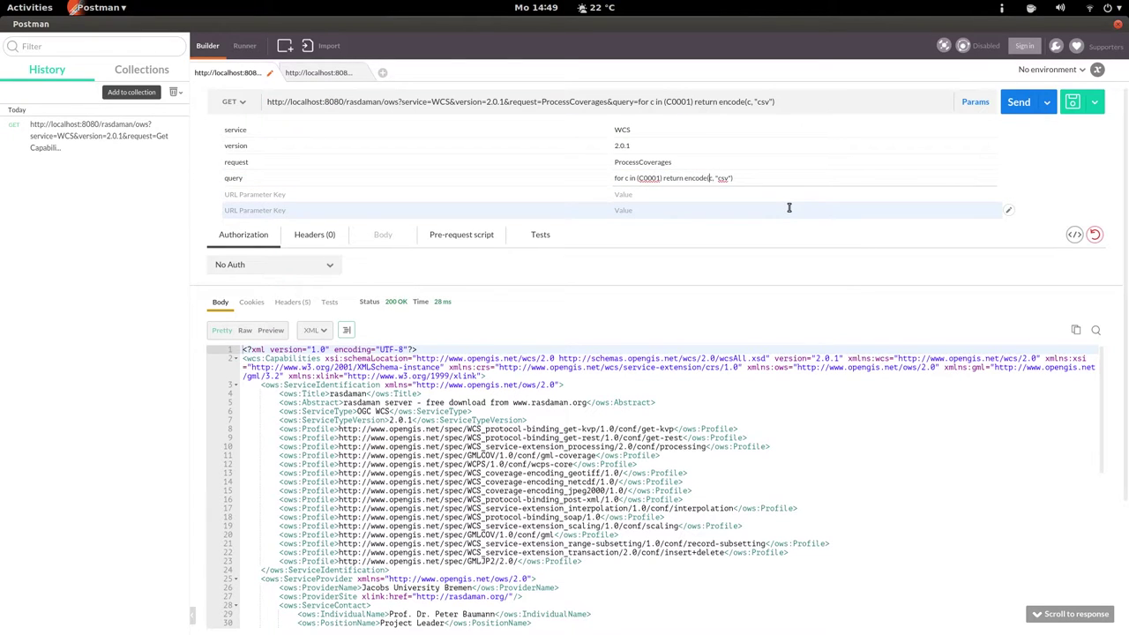
pyautogui.write('$')
pyautogui.write('1')
pyautogui.write(' "')
pyautogui.write('- $2')
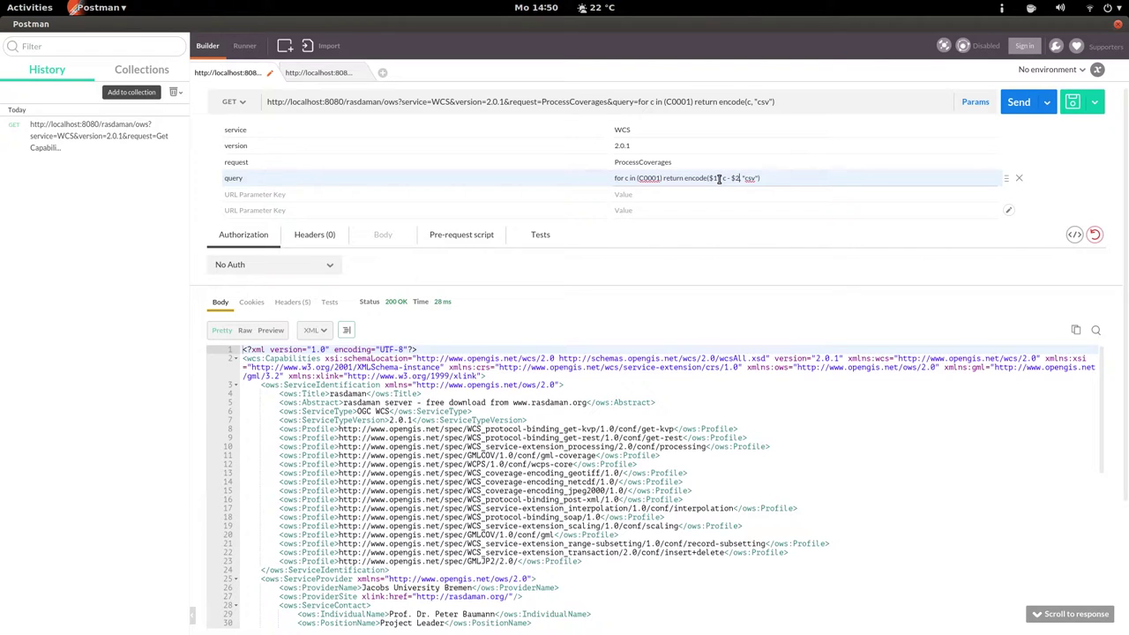
pyautogui.write(',')
# - Add the query parameters 1 with the value 3 and 2 with the value 20 to the ProcessCoverages request
pyautogui.click(446, 195)
pyautogui.write('1')
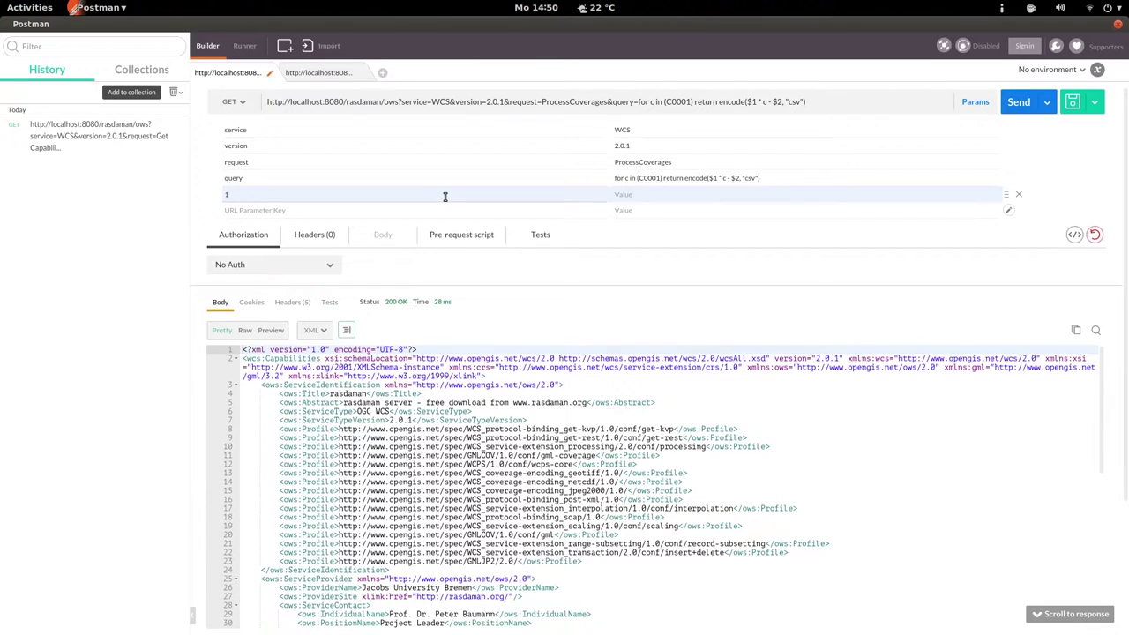
pyautogui.press('Tab')
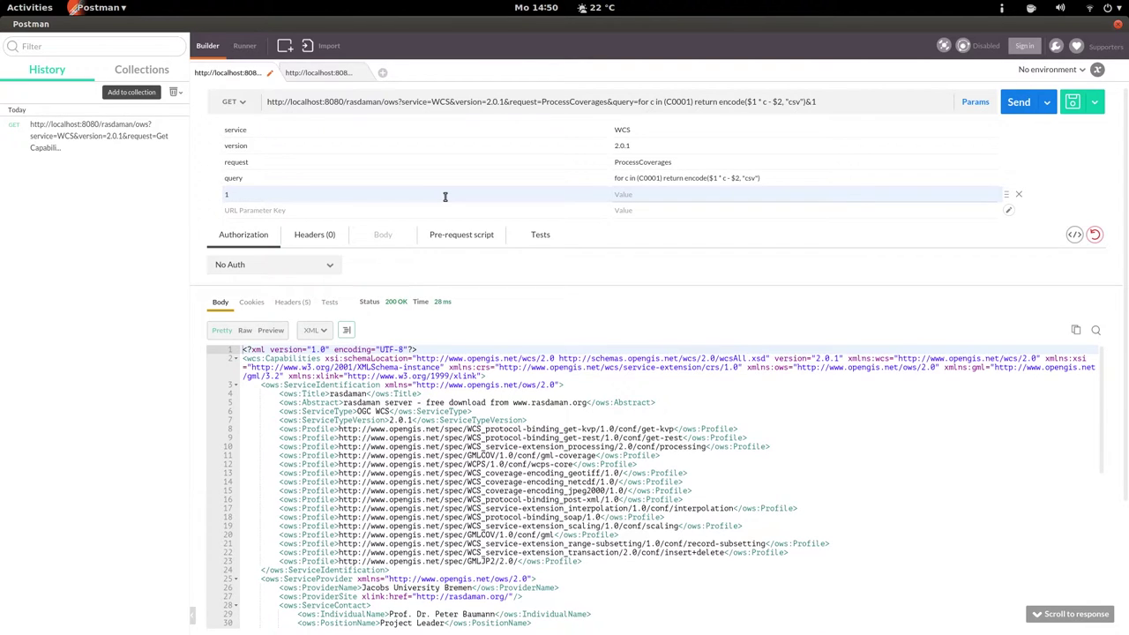
pyautogui.write('3')
pyautogui.press('Tab')
pyautogui.write('2')
pyautogui.press('Tab')
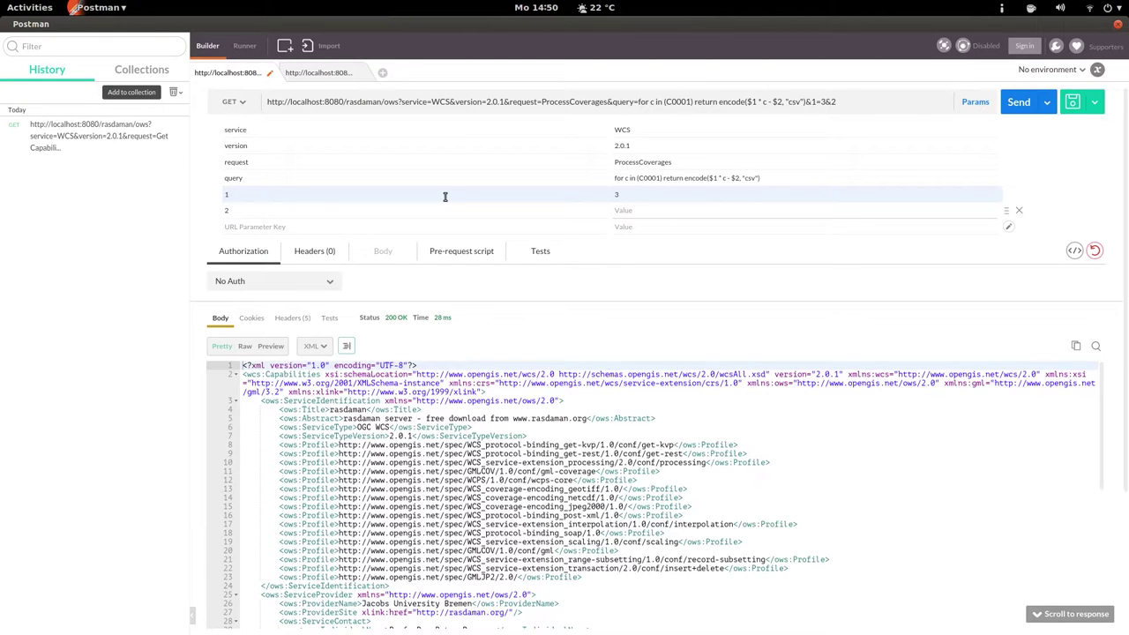
pyautogui.write('20')
# - Copy the parameterized request URL and run it in the terminal with wget in single quotes, printing to standard output with -O -
pyautogui.click(760, 102)
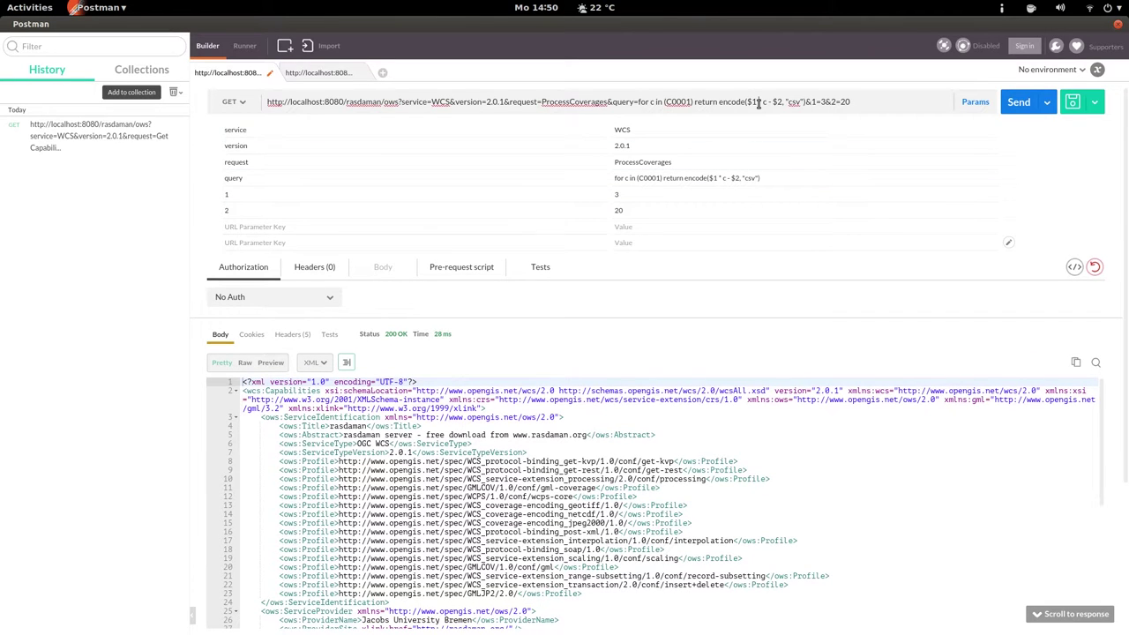
pyautogui.hotkey('ctrl', 'a')
pyautogui.hotkey('ctrl', 'c')
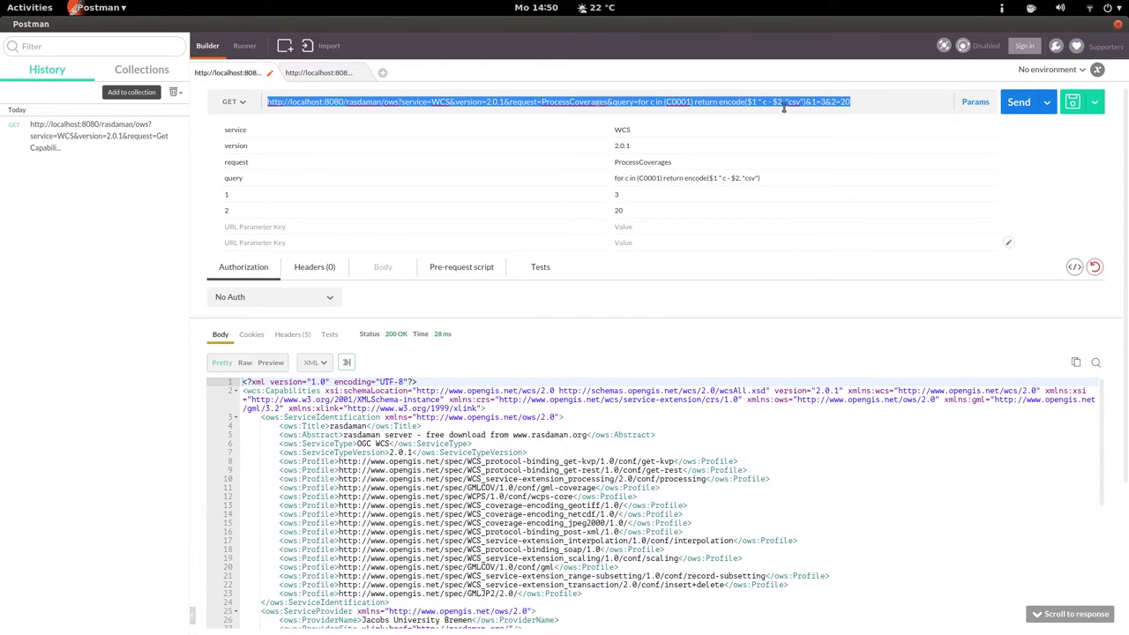
pyautogui.hotkey('alt', 'Tab')
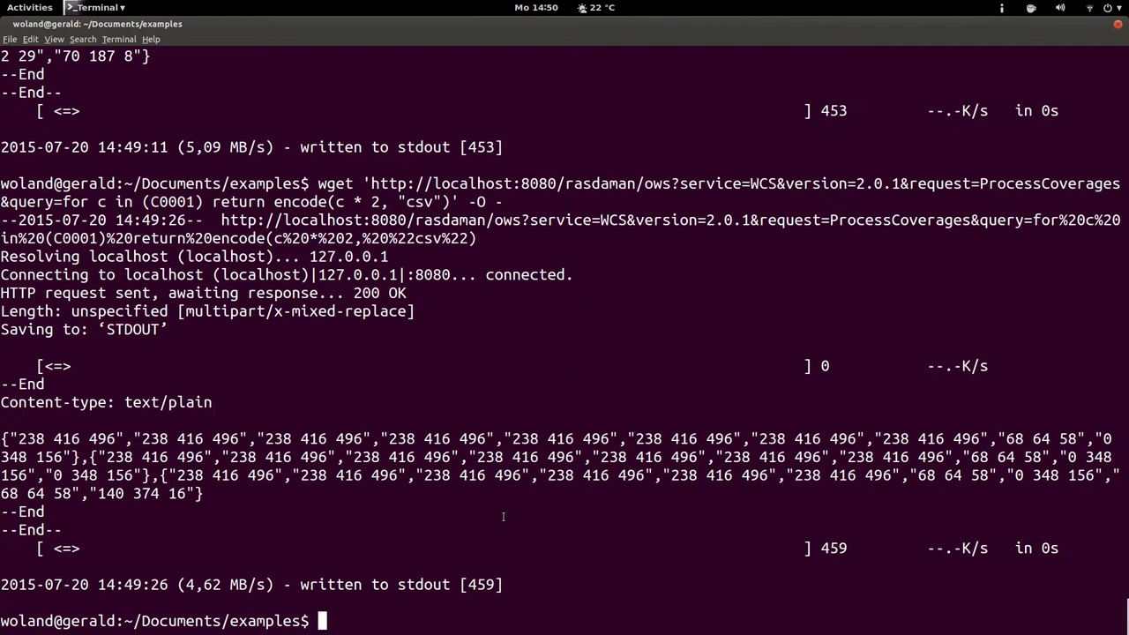
pyautogui.write("wget '")
pyautogui.hotkey('ctrl', 'shift', 'v')
pyautogui.write("' -O -")
pyautogui.press('Return')
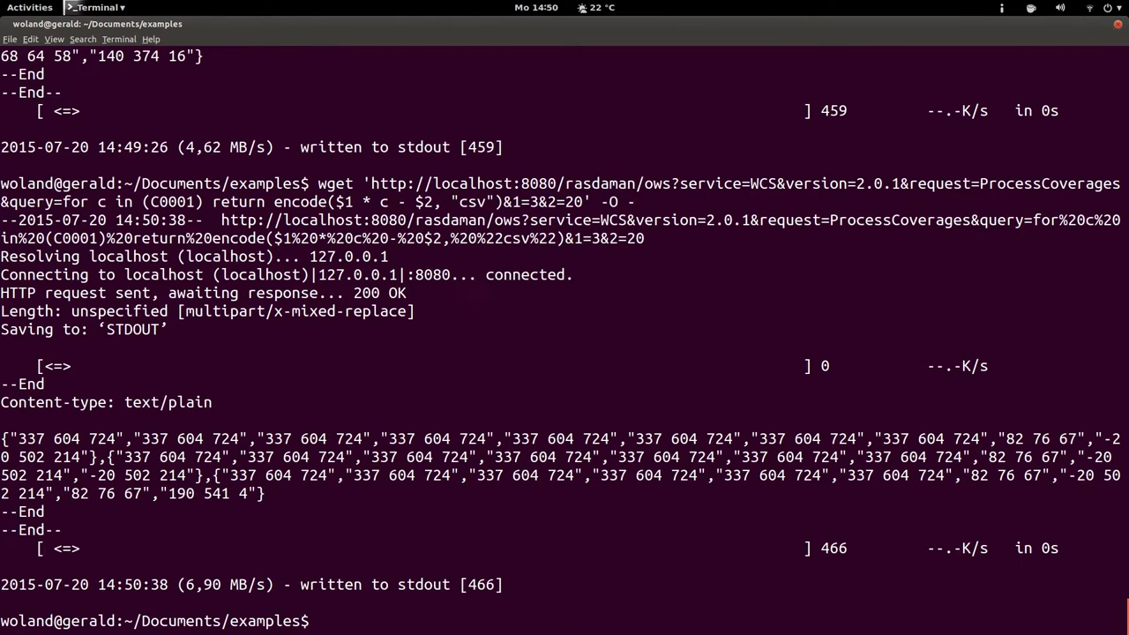
pyautogui.scroll(2, 184, 491)
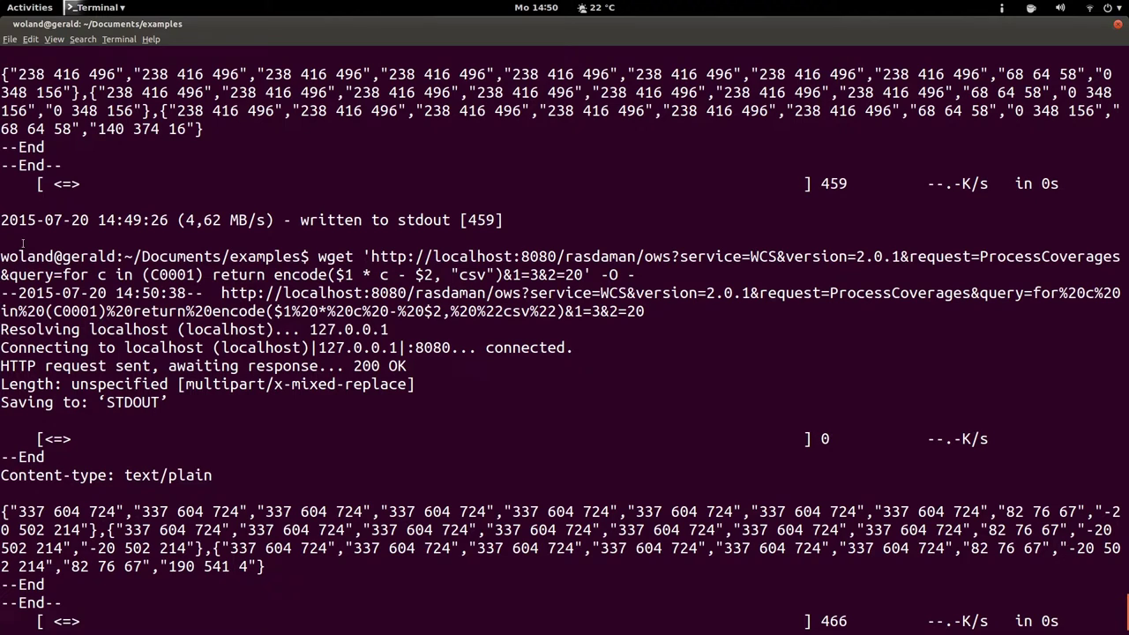
pyautogui.scroll(-2, 282, 533)
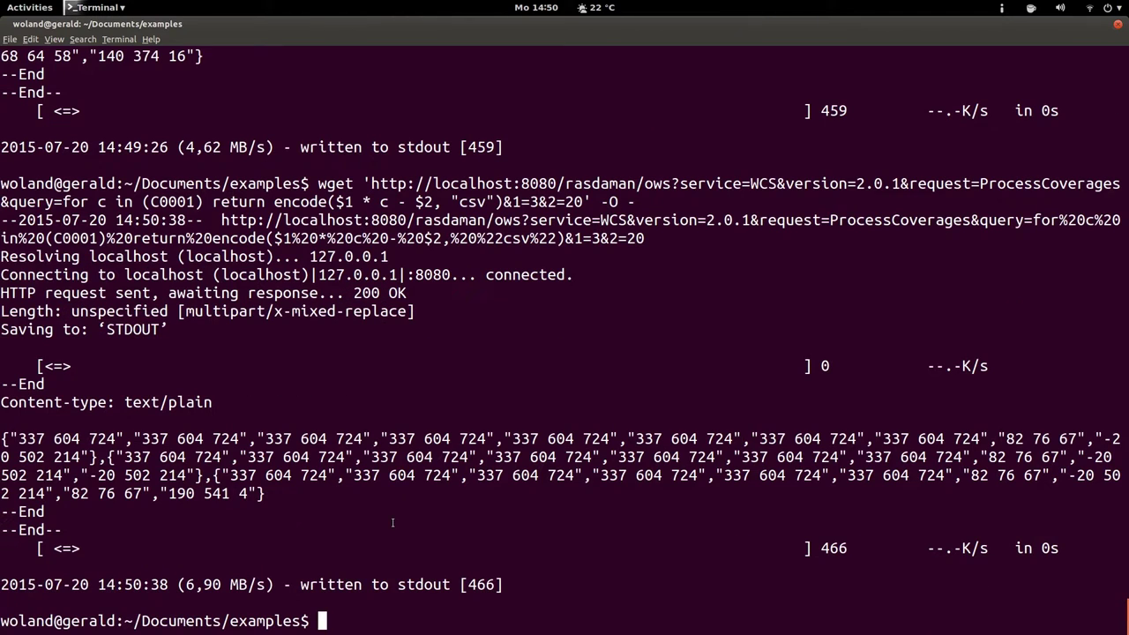
# - Rerun the parameterized wget command with parameter 1 set to 0
pyautogui.press('Up')
pyautogui.press('Left')
pyautogui.press('Left')
pyautogui.press('Left')
pyautogui.press('Left')
pyautogui.press('Left')
pyautogui.press('Left')
pyautogui.press('Left')
pyautogui.press('Left')
pyautogui.press('Left')
pyautogui.press('Left')
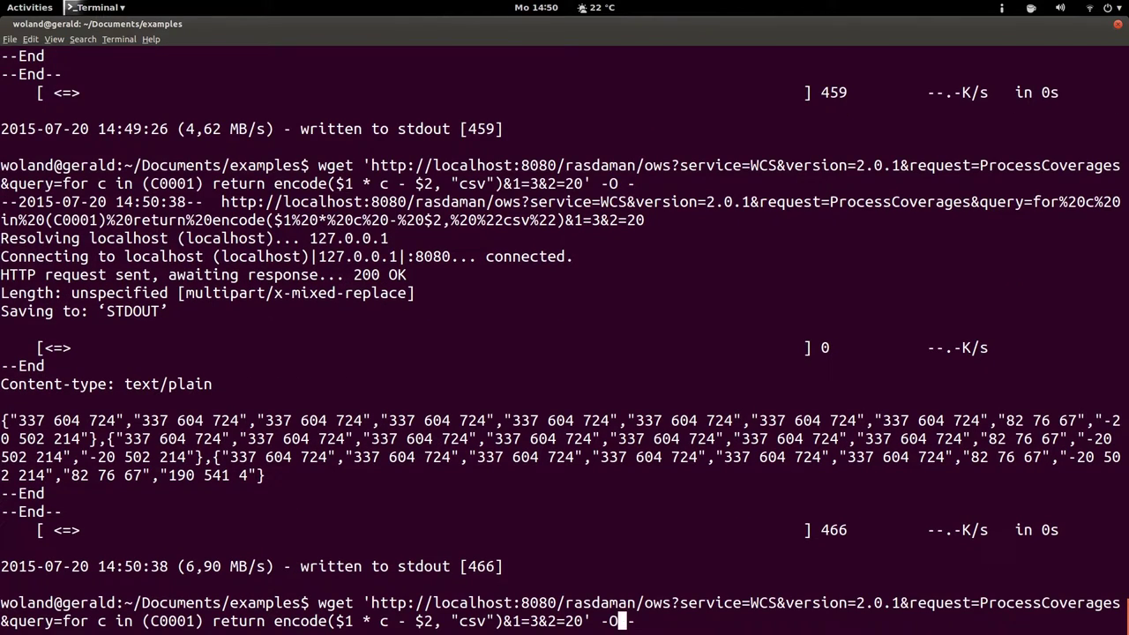
pyautogui.press('Left')
pyautogui.press('BackSpace')
pyautogui.write('0')
pyautogui.press('Return')
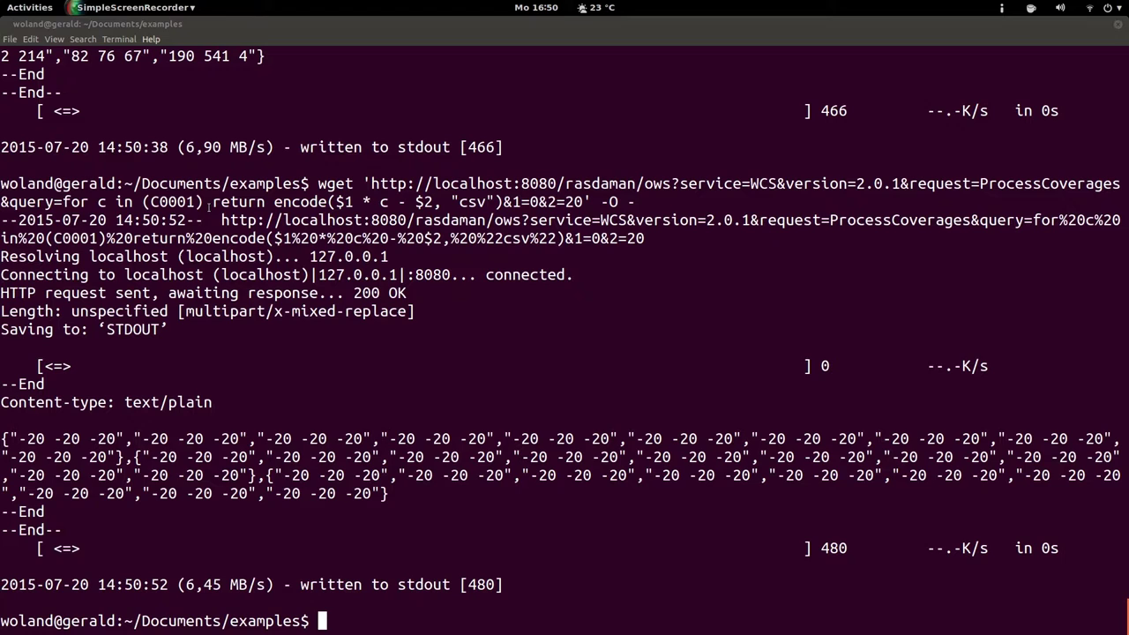
# - Switch to Postman and send the WCS 2.0.1 GetCapabilities request to examine the supported extensions
pyautogui.hotkey('alt', 'Tab')
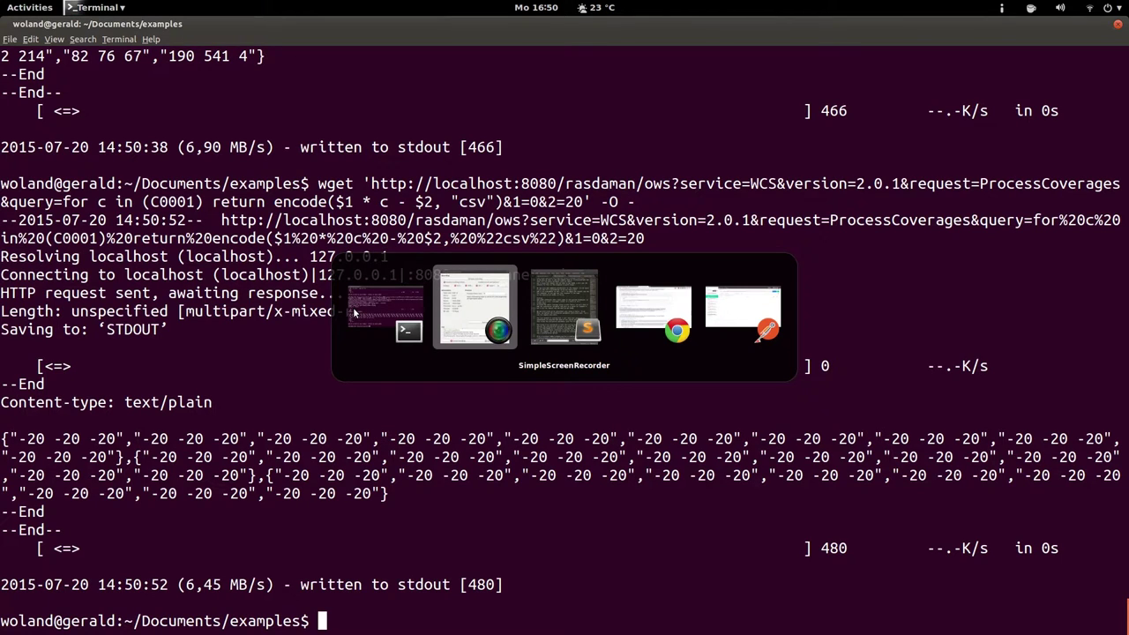
pyautogui.hotkey('alt', 'Tab')
pyautogui.hotkey('alt', 'Tab')
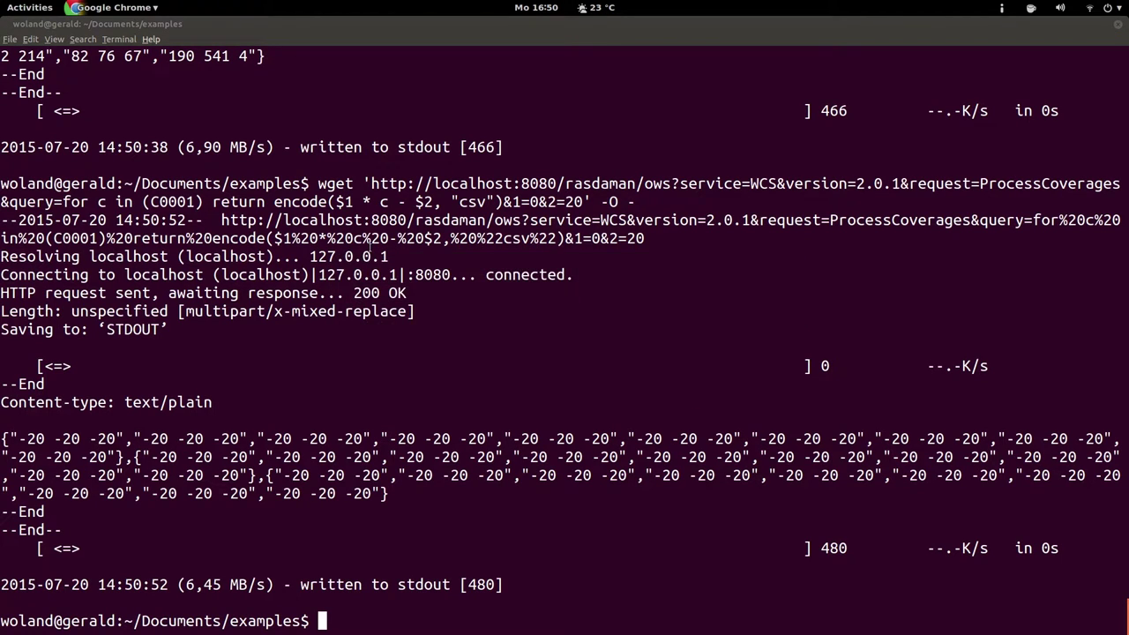
pyautogui.hotkey('alt', 'Tab')
pyautogui.hotkey('alt', 'Tab')
pyautogui.hotkey('alt', 'Tab')
pyautogui.hotkey('alt', 'Tab')
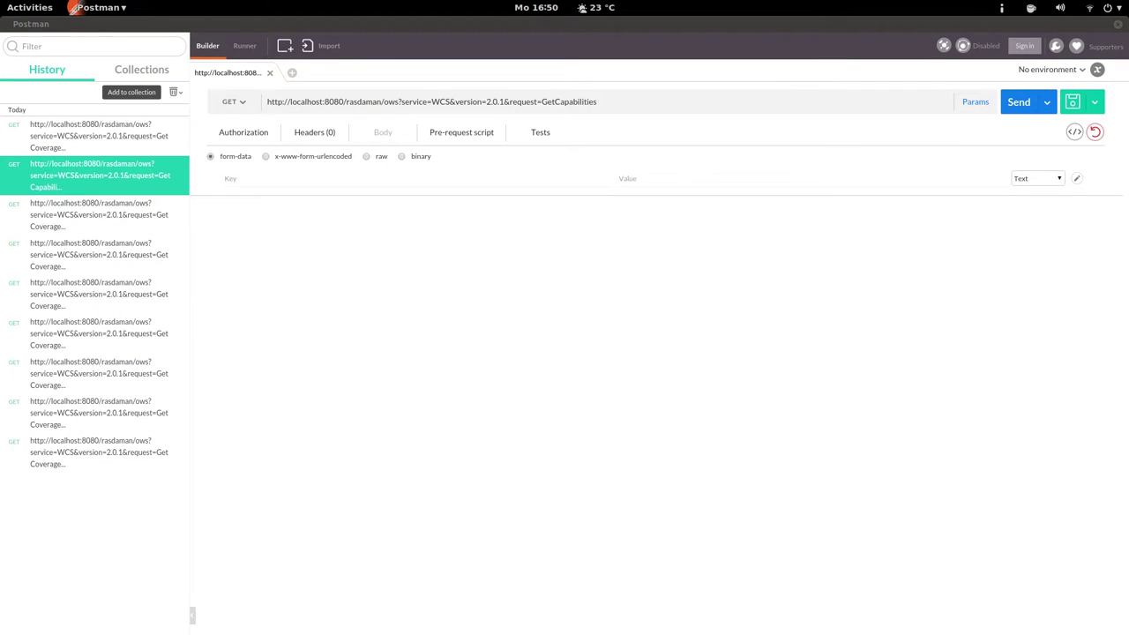
pyautogui.click(1013, 102)
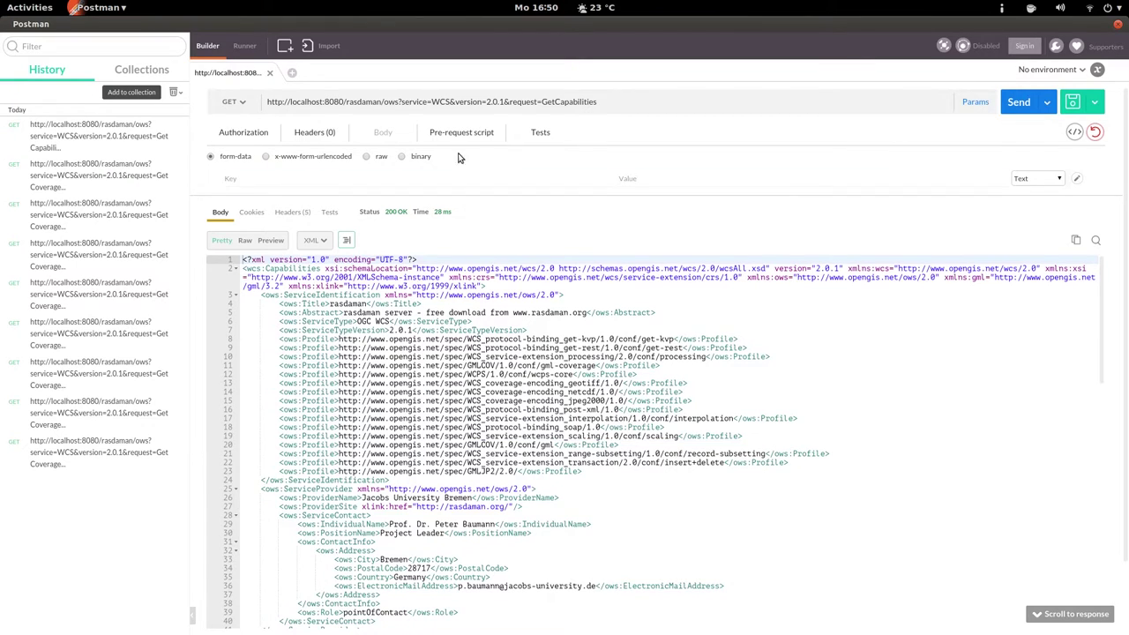
pyautogui.scroll(-1, 476, 234)
pyautogui.scroll(1, 386, 193)
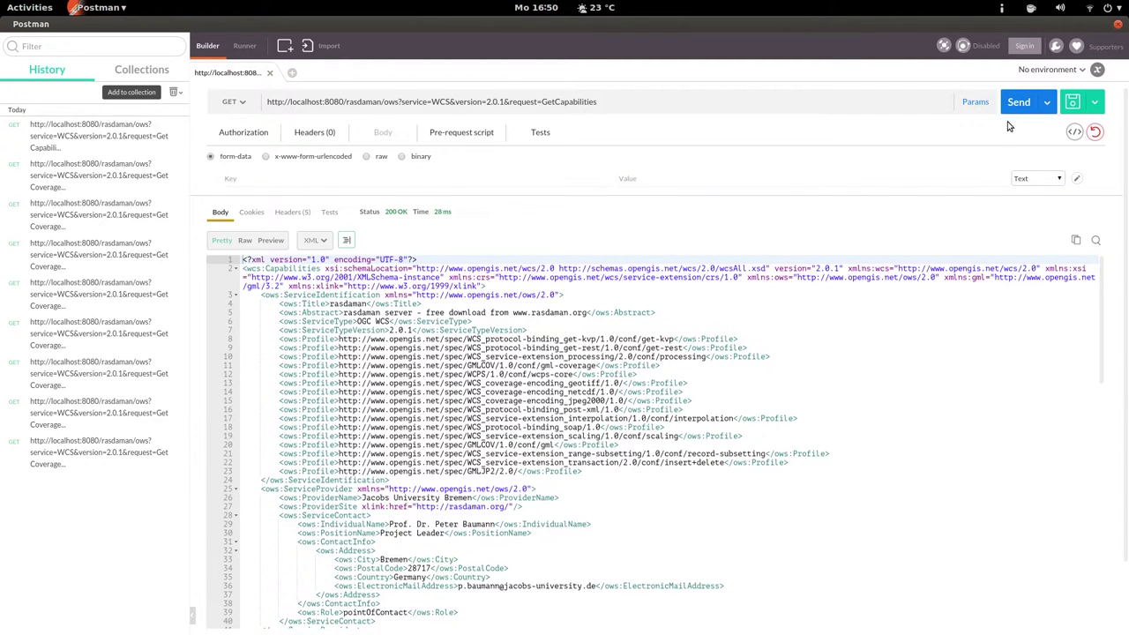
# - Set the request parameter to GetCoverage and add a coverageId parameter with the value multiband
pyautogui.click(975, 102)
pyautogui.doubleClick(680, 162)
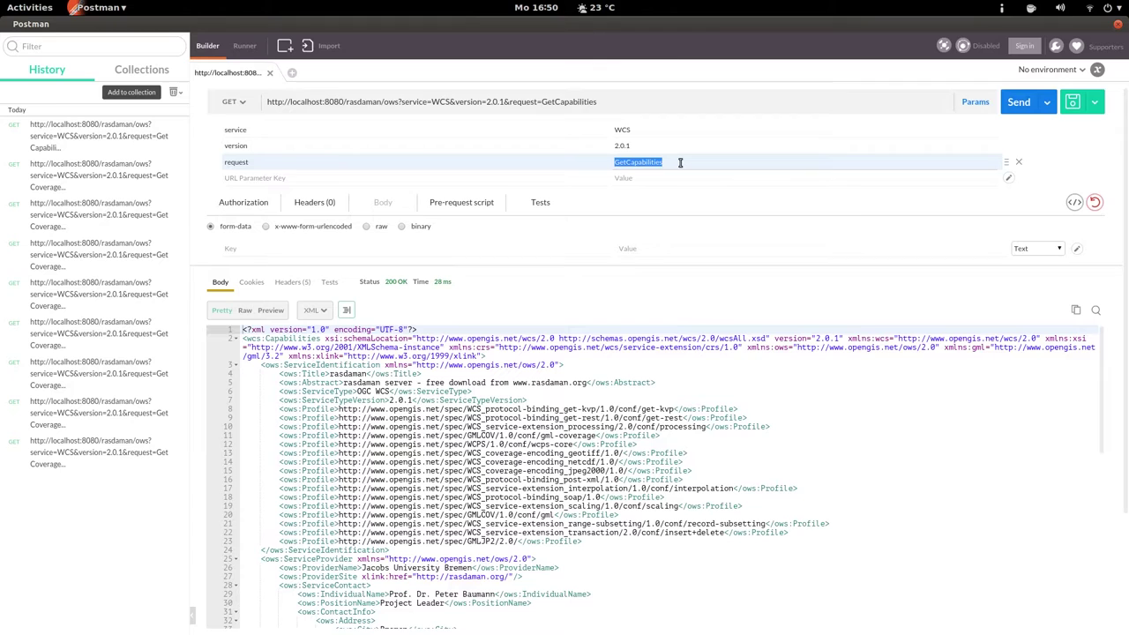
pyautogui.write('GetCoverage')
pyautogui.press('Tab')
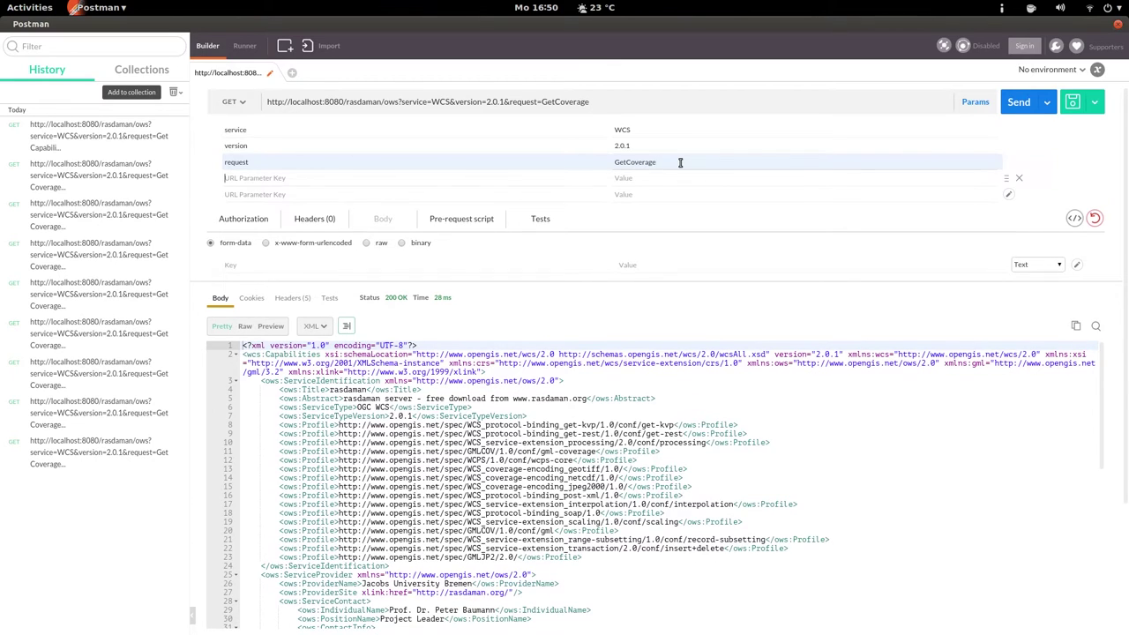
pyautogui.write('scal')
pyautogui.press('BackSpace')
pyautogui.press('BackSpace')
pyautogui.press('BackSpace')
pyautogui.press('BackSpace')
pyautogui.write('coverageID')
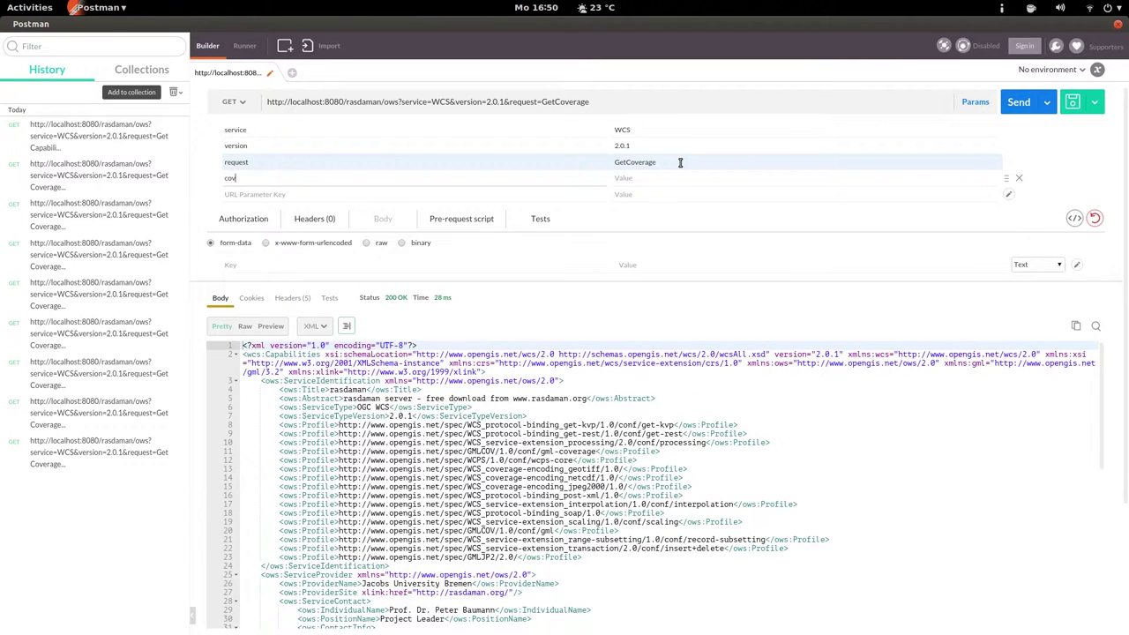
pyautogui.press('Tab')
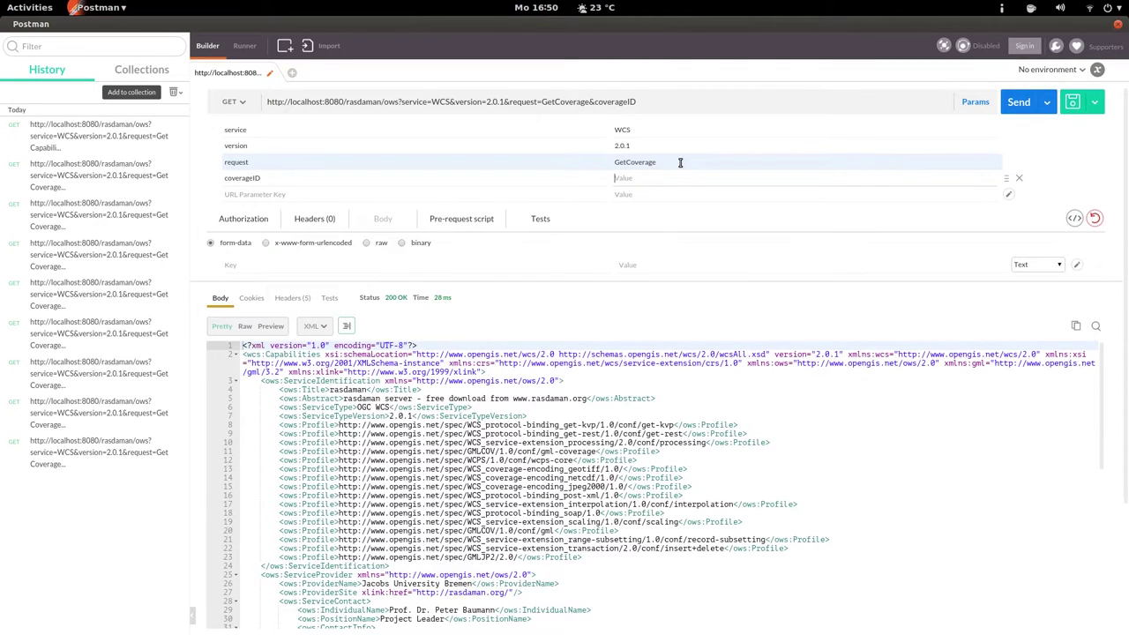
pyautogui.hotkey('shift', 'Tab')
pyautogui.press('End')
pyautogui.press('BackSpace')
pyautogui.write('d')
pyautogui.press('Tab')
pyautogui.write('multiband')
pyautogui.press('Tab')
# - Add a scalefactor parameter with the value 10 and a format parameter with the value image/tiff
pyautogui.write('s')
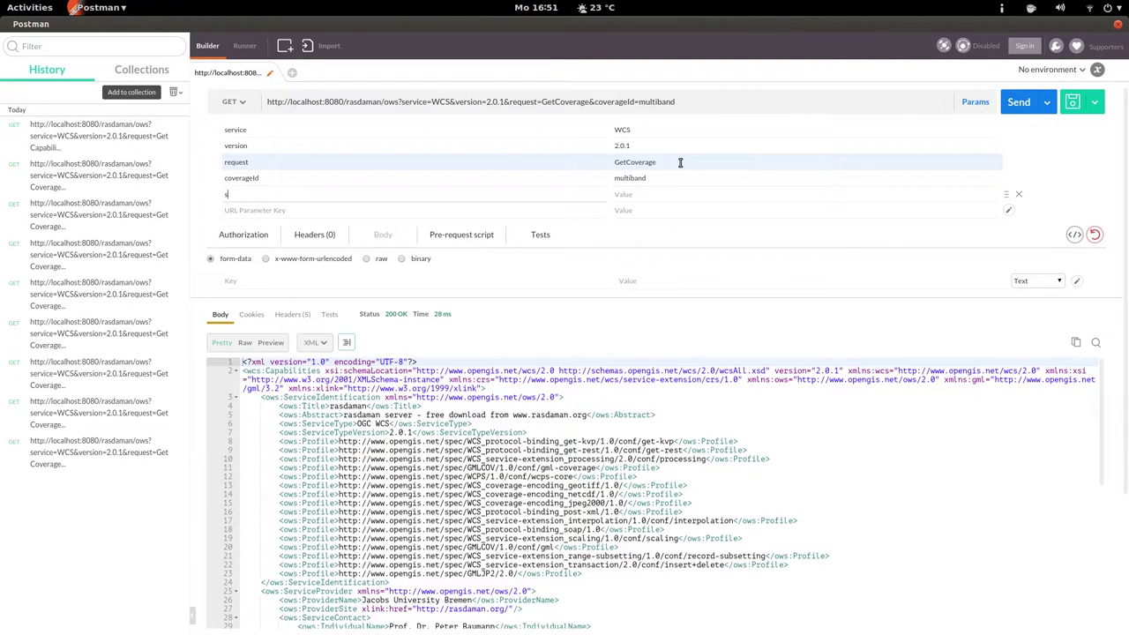
pyautogui.write('calefactor')
pyautogui.press('Tab')
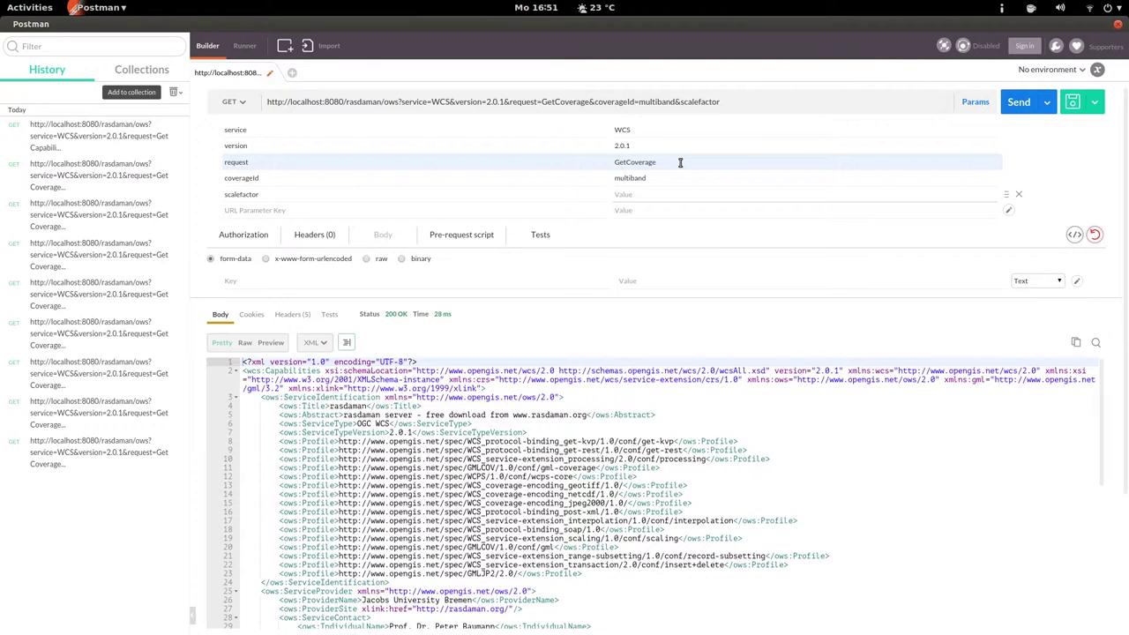
pyautogui.write('10')
pyautogui.press('Tab')
pyautogui.write('format')
pyautogui.press('Tab')
pyautogui.write('image/tiff')
pyautogui.press('Tab')
# - Copy the GetCoverage URL and download it with wget in a cleared terminal, saving the output as scaled.tif
pyautogui.click(733, 99)
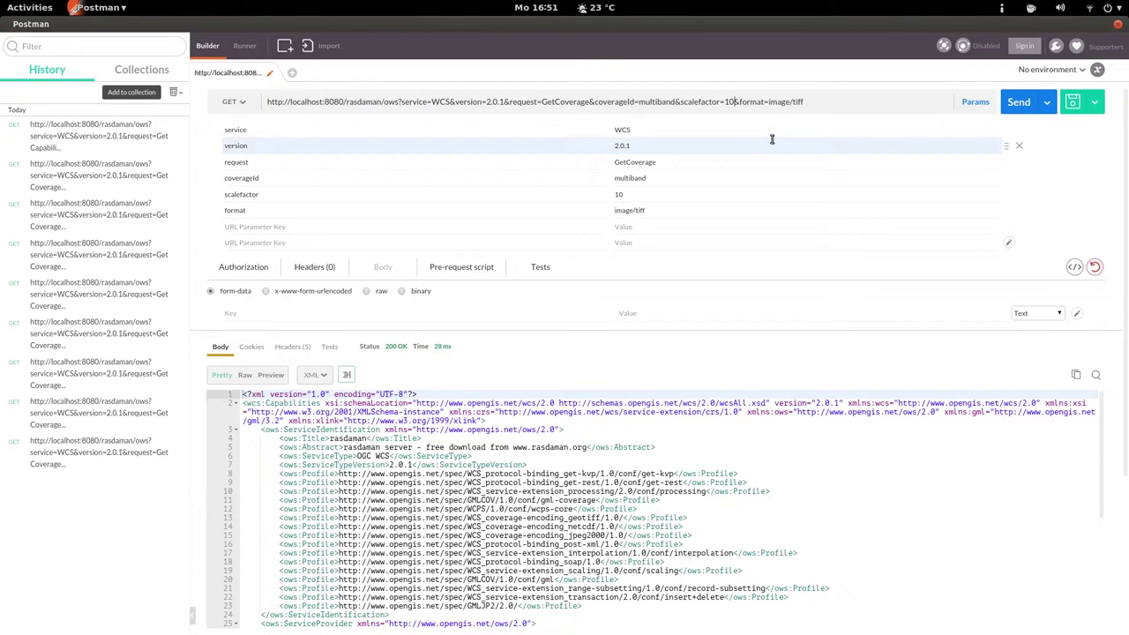
pyautogui.hotkey('ctrl', 'a')
pyautogui.hotkey('ctrl', 'c')
pyautogui.hotkey('alt', 'Tab')
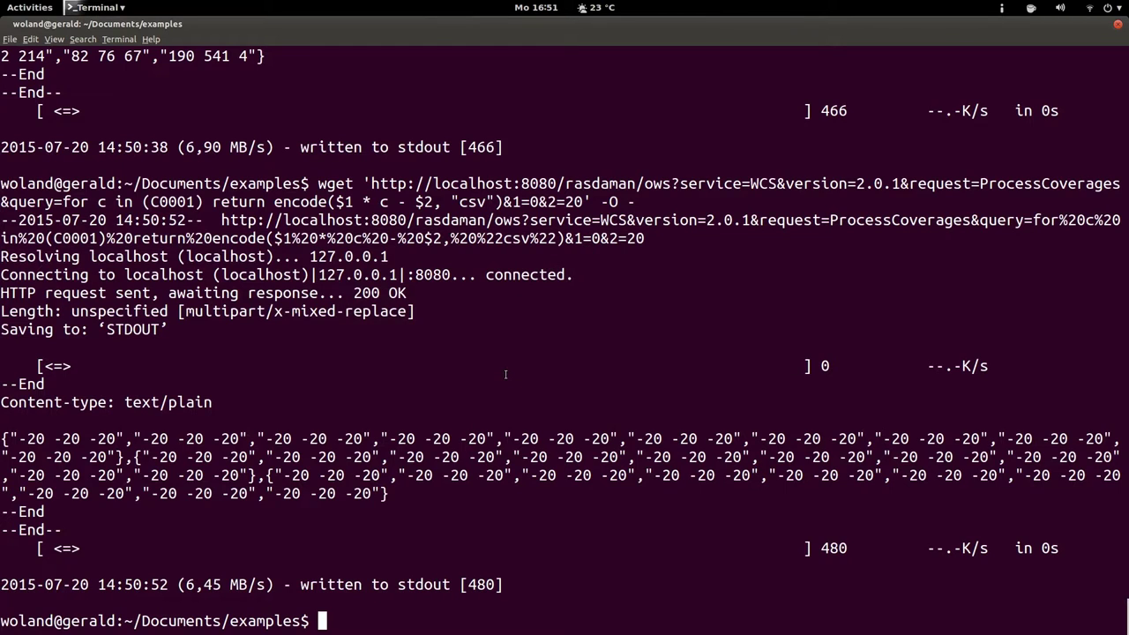
pyautogui.hotkey('ctrl', 'l')
pyautogui.write("wget '")
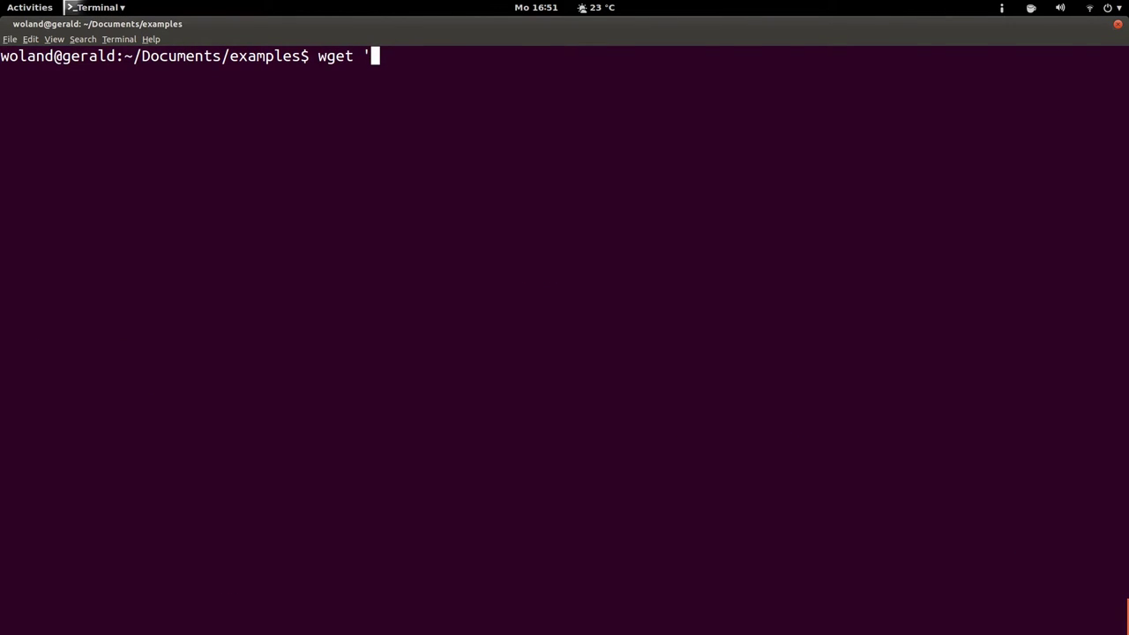
pyautogui.hotkey('ctrl', 'shift', 'v')
pyautogui.write("'")
pyautogui.write(' -O')
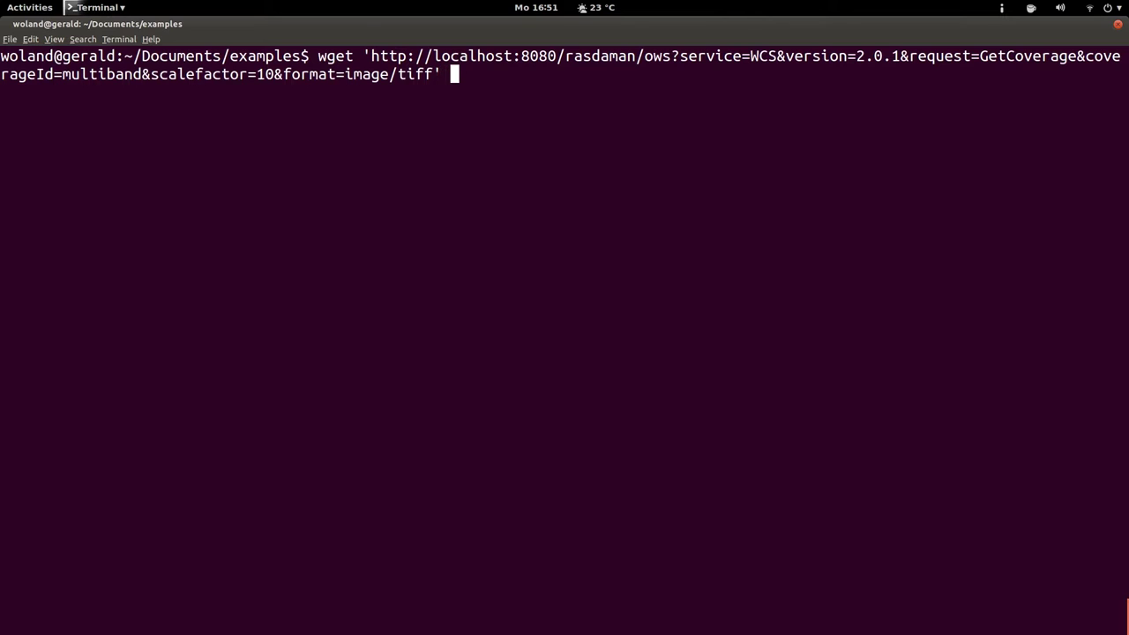
pyautogui.write(' scaled.tif')
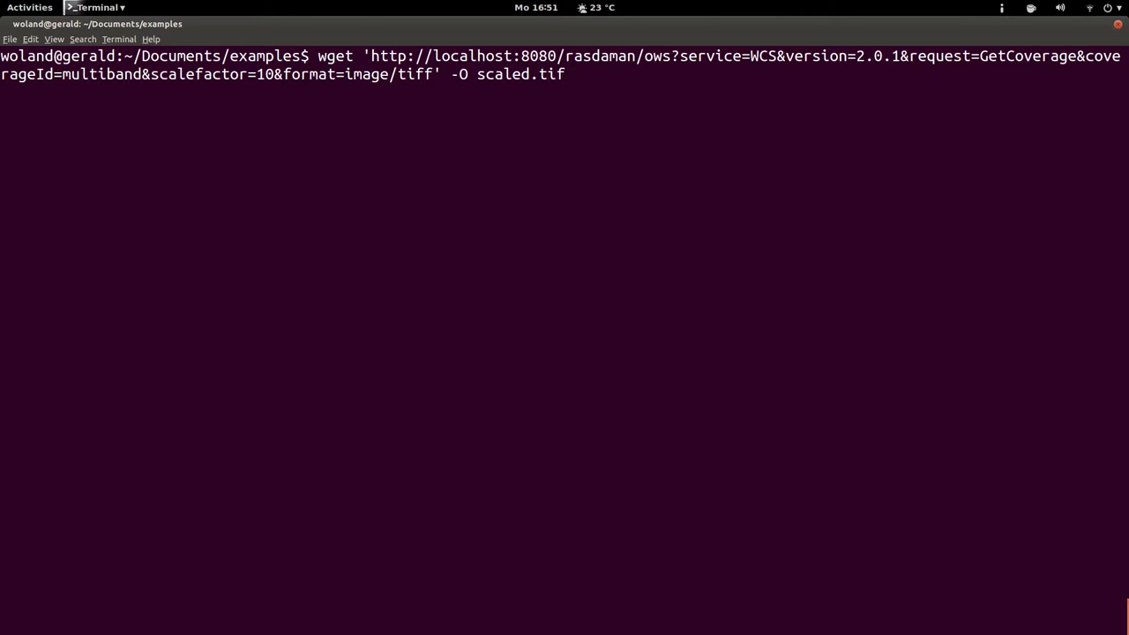
pyautogui.press('Return')
# - Open full.tif with eog, enlarge the viewer window to check the image's pixel dimensions, and close it
pyautogui.write('eog fu')
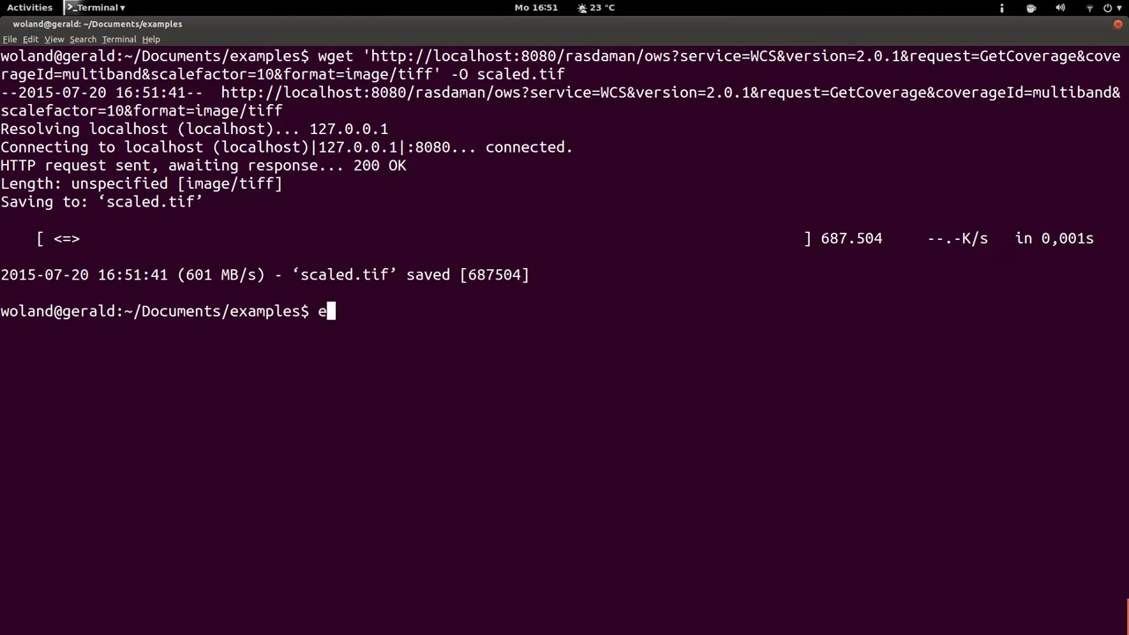
pyautogui.press('Tab')
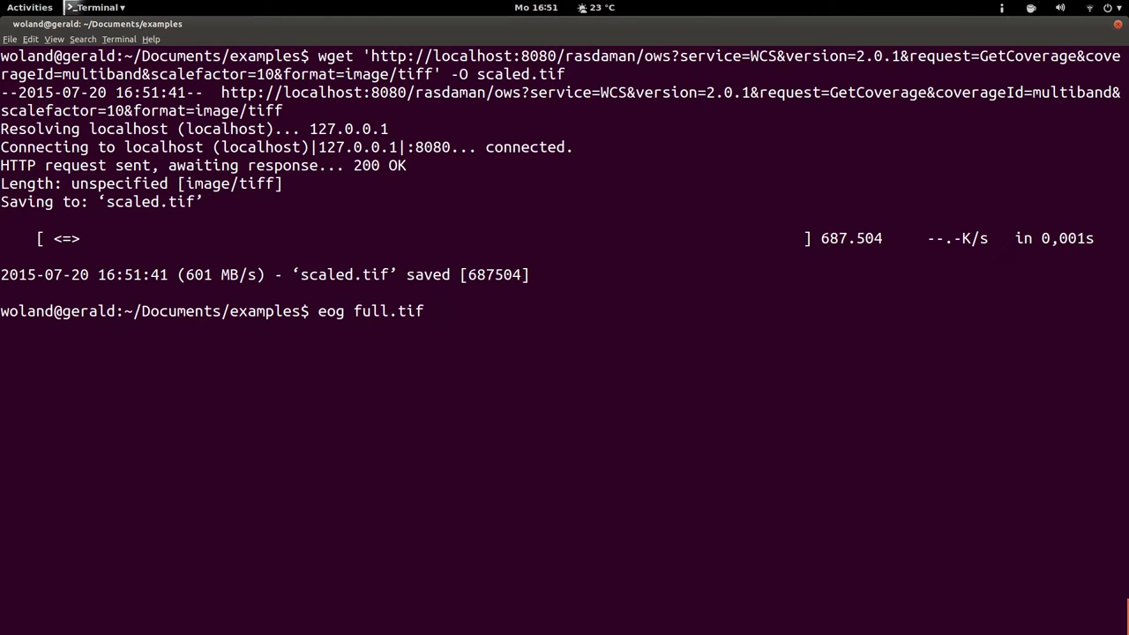
pyautogui.press('Return')
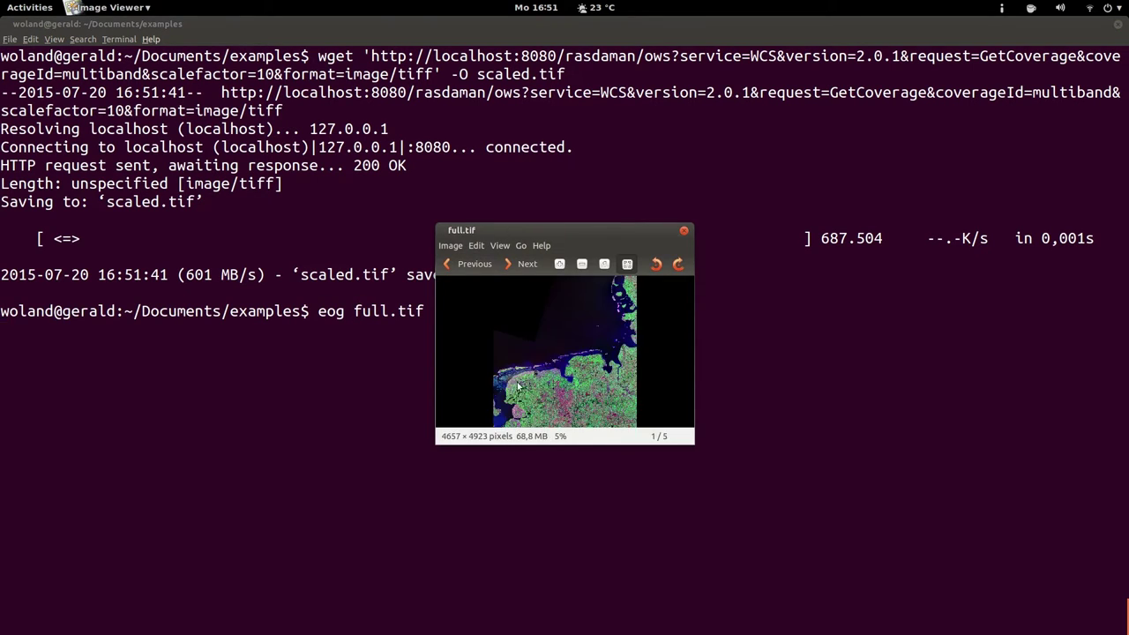
pyautogui.moveTo(684, 443); pyautogui.dragTo(867, 548)
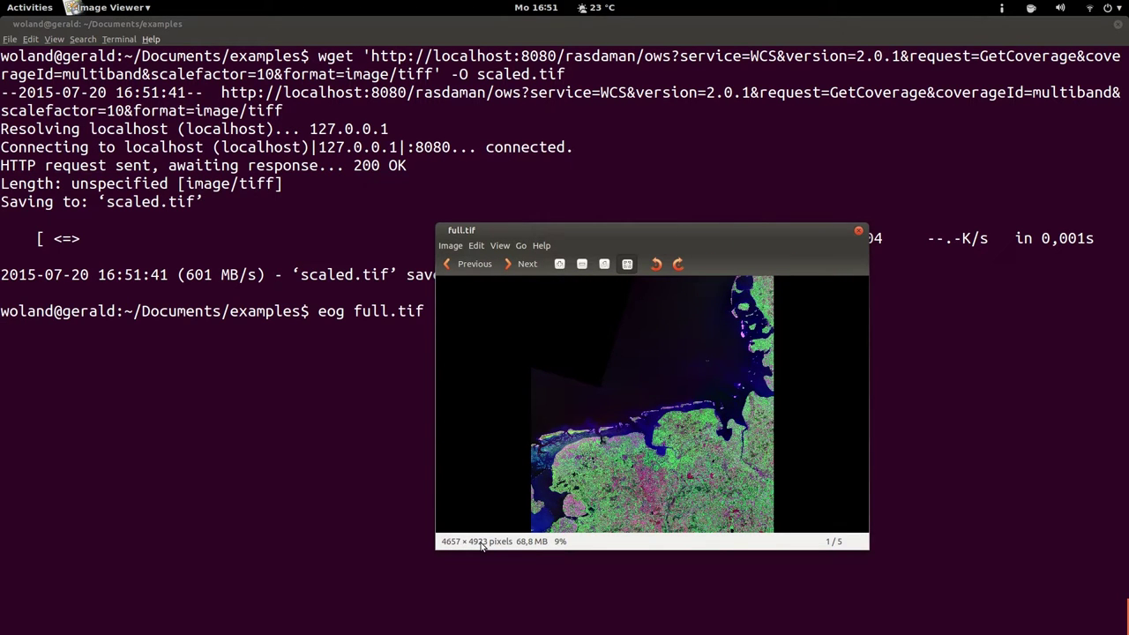
pyautogui.hotkey('ctrl', 'w')
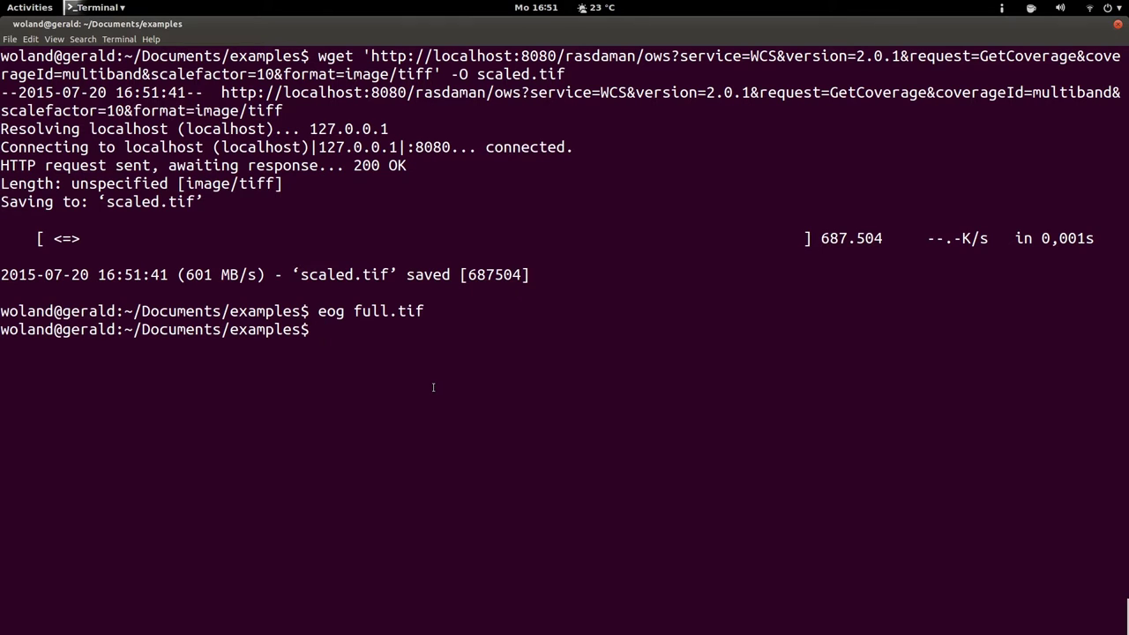
# - Open scaled.tif with eog to compare its pixel dimensions with full.tif, close it, and switch back to Postman
pyautogui.press('Up')
pyautogui.press('BackSpace')
pyautogui.press('BackSpace')
pyautogui.press('BackSpace')
pyautogui.press('BackSpace')
pyautogui.press('BackSpace')
pyautogui.press('BackSpace')
pyautogui.press('BackSpace')
pyautogui.press('BackSpace')
pyautogui.write('sca')
pyautogui.press('Tab')
pyautogui.press('Return')
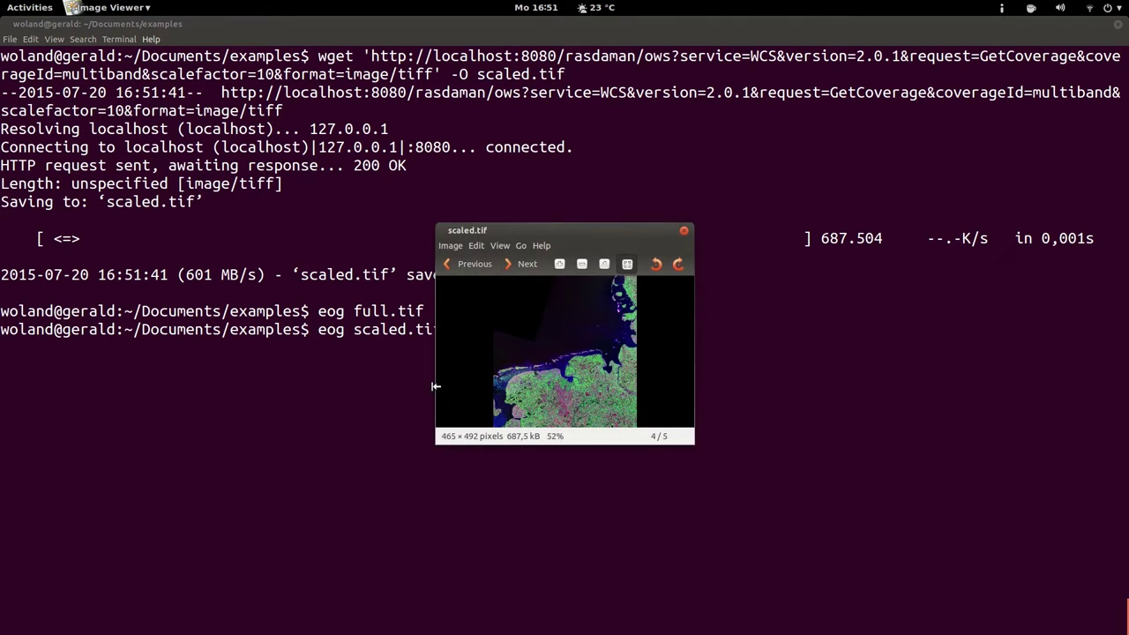
pyautogui.moveTo(683, 442); pyautogui.dragTo(871, 573)
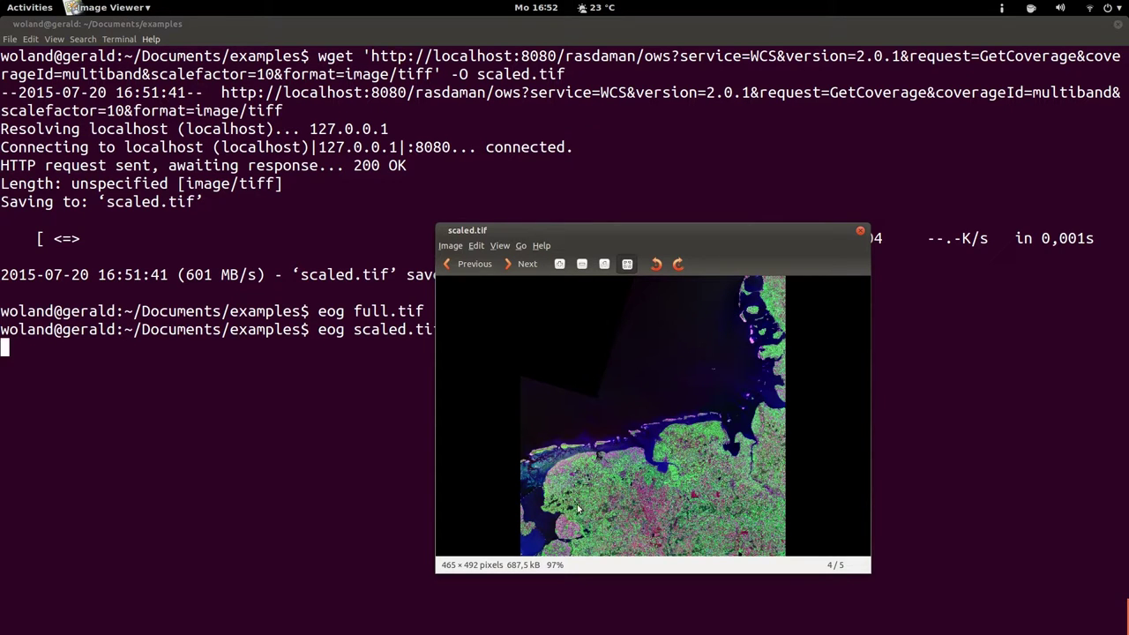
pyautogui.press('Escape')
pyautogui.hotkey('alt', 'Tab')
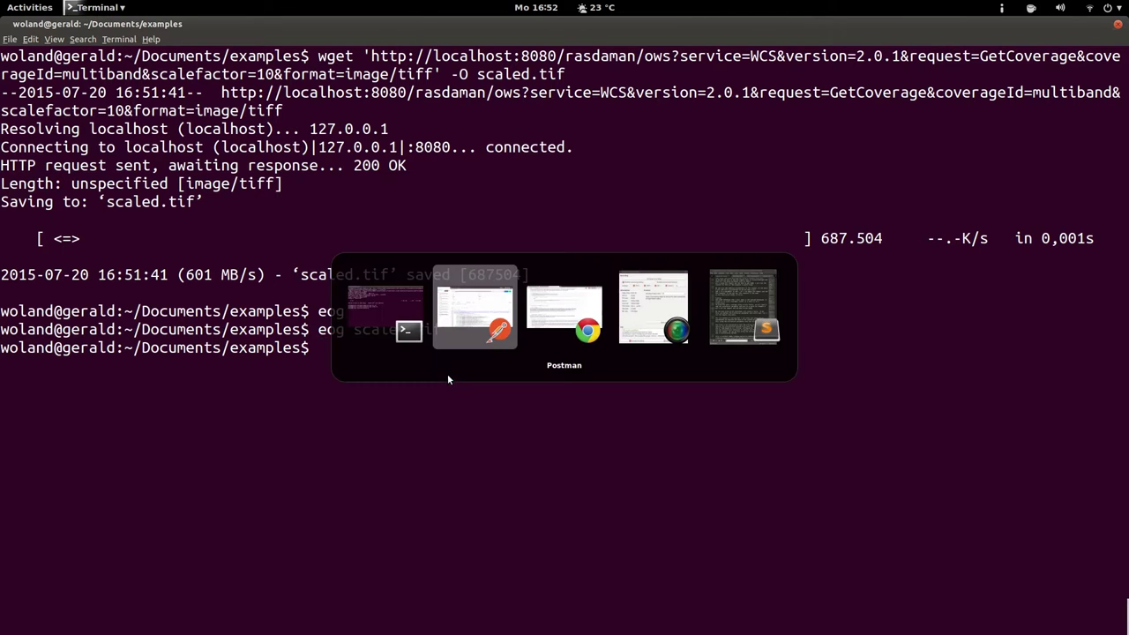
# - Switch to Postman and replace the scalefactor parameter with scaleaxes, setting its value to E(5)
pyautogui.hotkey('alt', 'Tab')
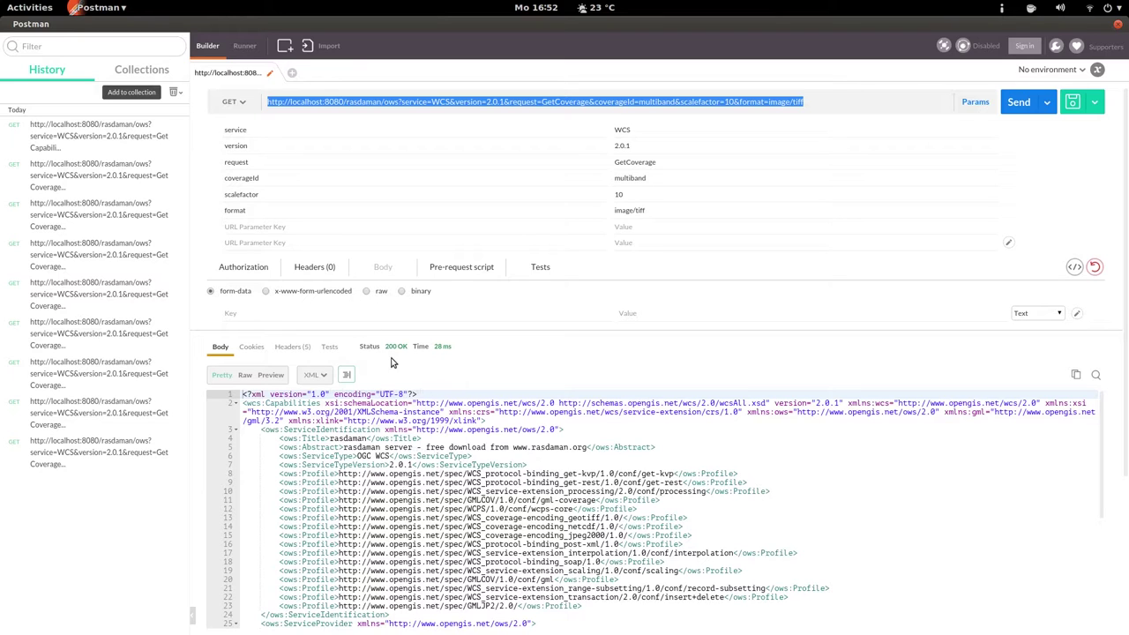
pyautogui.doubleClick(263, 195)
pyautogui.write('scaleaxes')
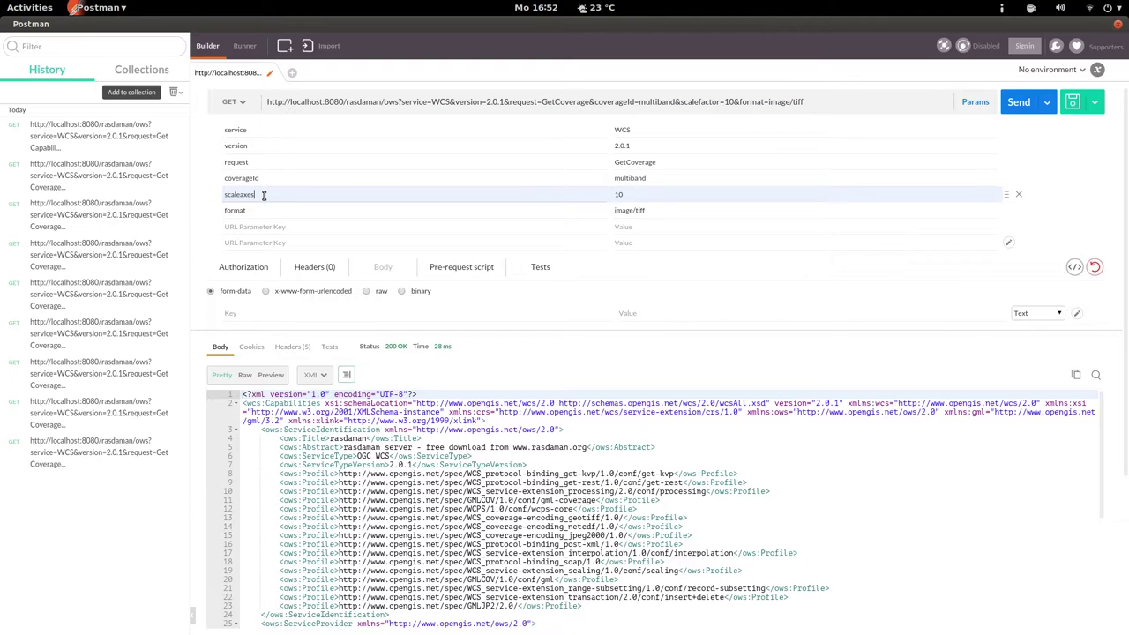
pyautogui.press('Tab')
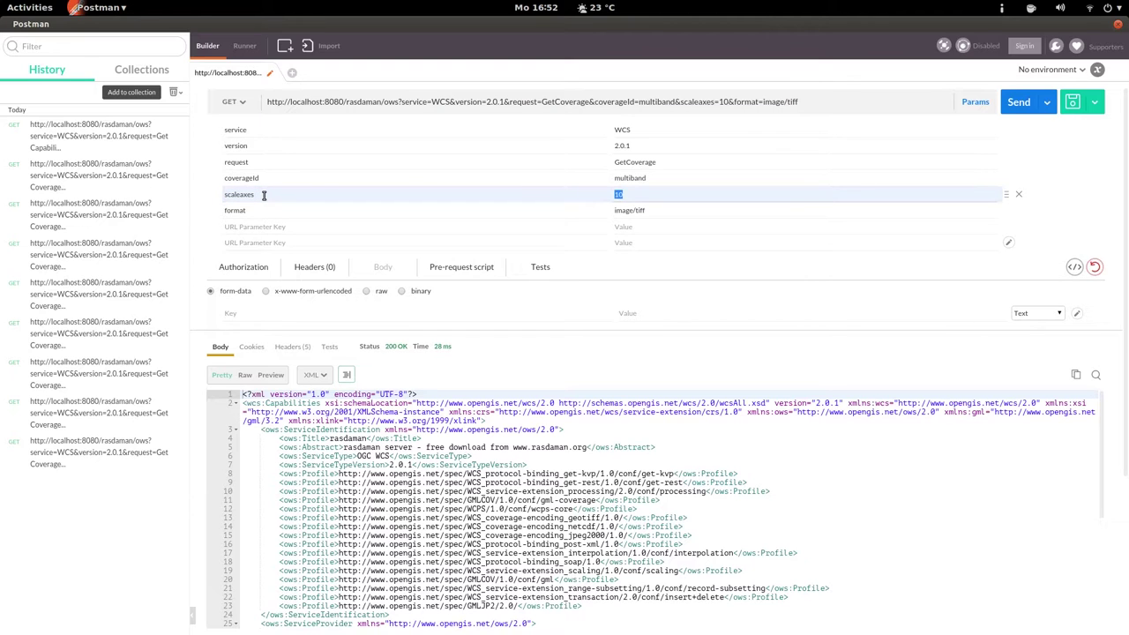
pyautogui.write('E(5)')
# - Copy the scaleaxes GetCoverage URL and download it with wget in the terminal, saving the output as scaleaxis5.tif
pyautogui.click(680, 100)
pyautogui.hotkey('ctrl', 'a')
pyautogui.hotkey('ctrl', 'c')
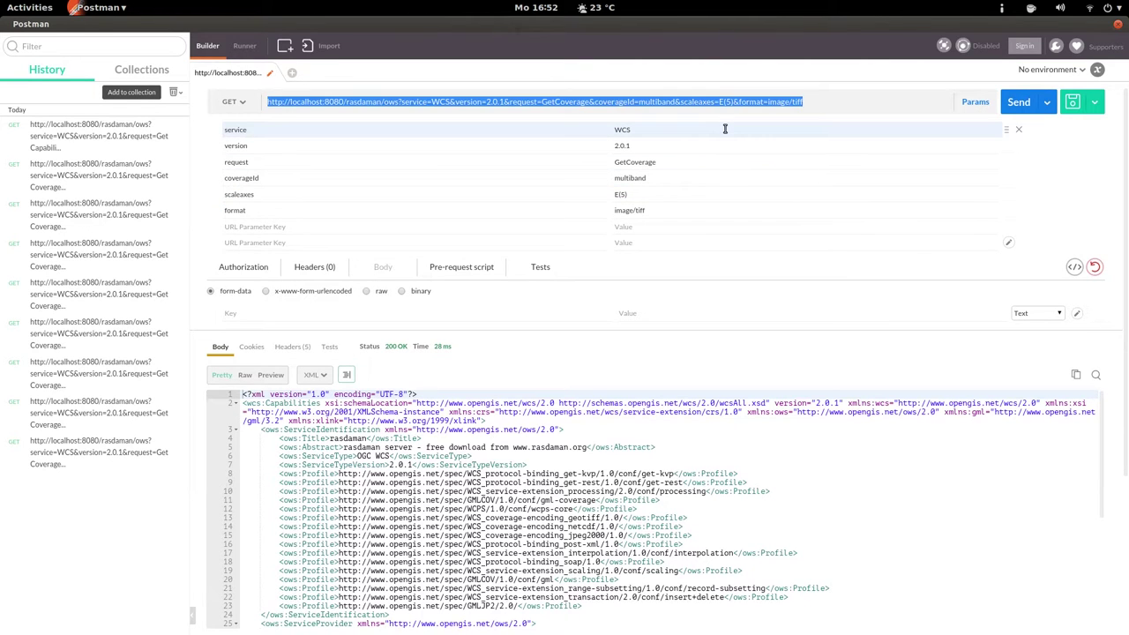
pyautogui.hotkey('alt', 'Tab')
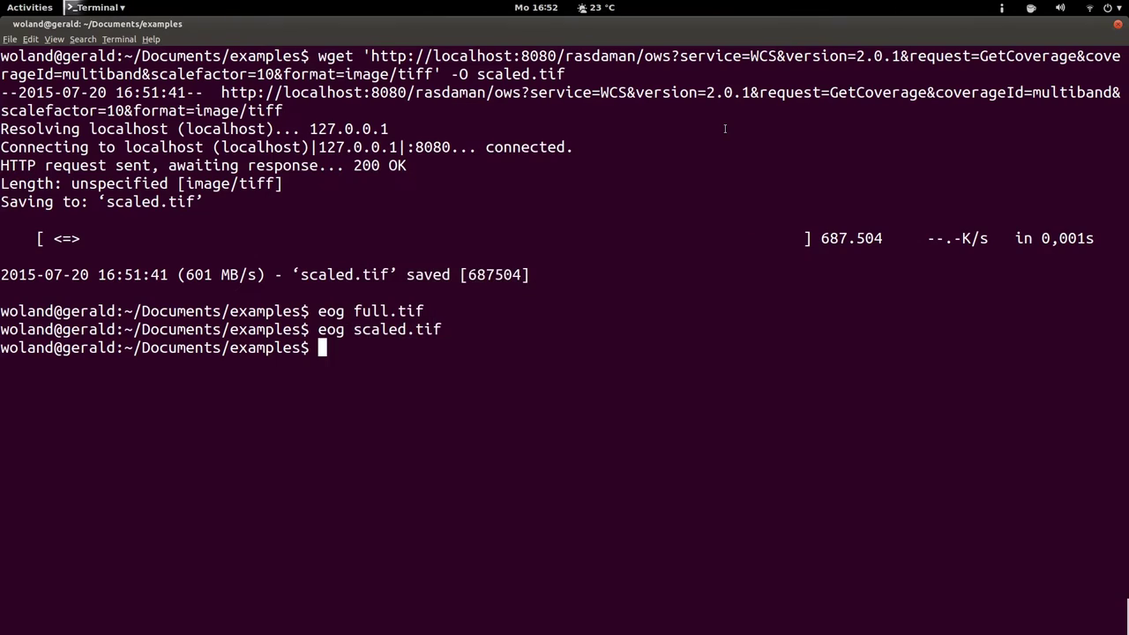
pyautogui.write("wget '")
pyautogui.hotkey('ctrl', 'shift', 'v')
pyautogui.write("' -")
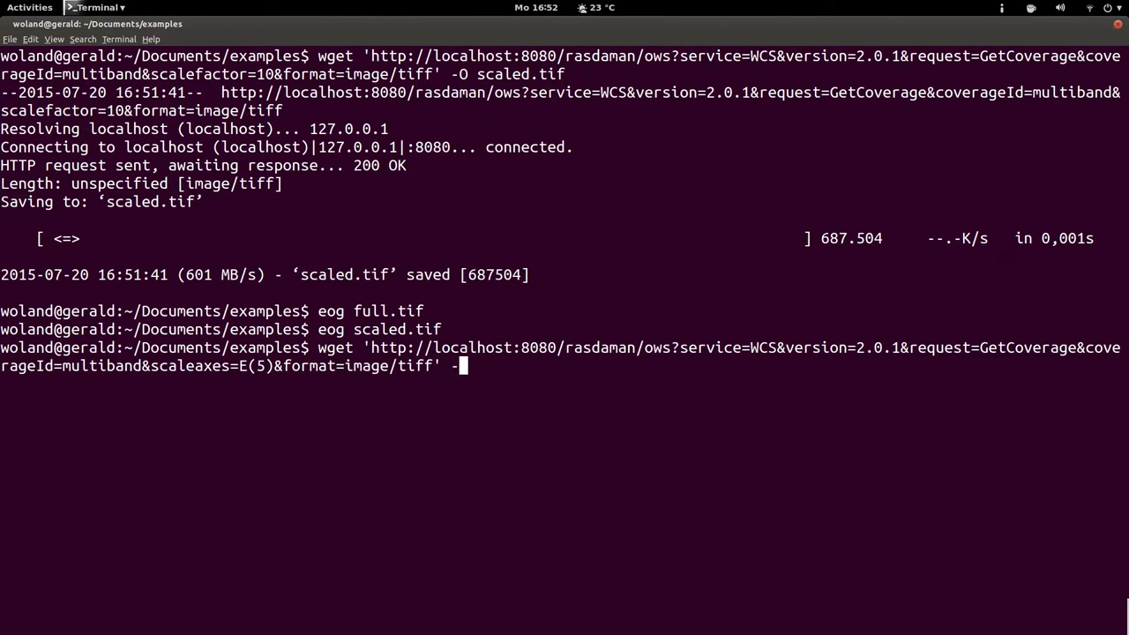
pyautogui.write('O scaleaxis')
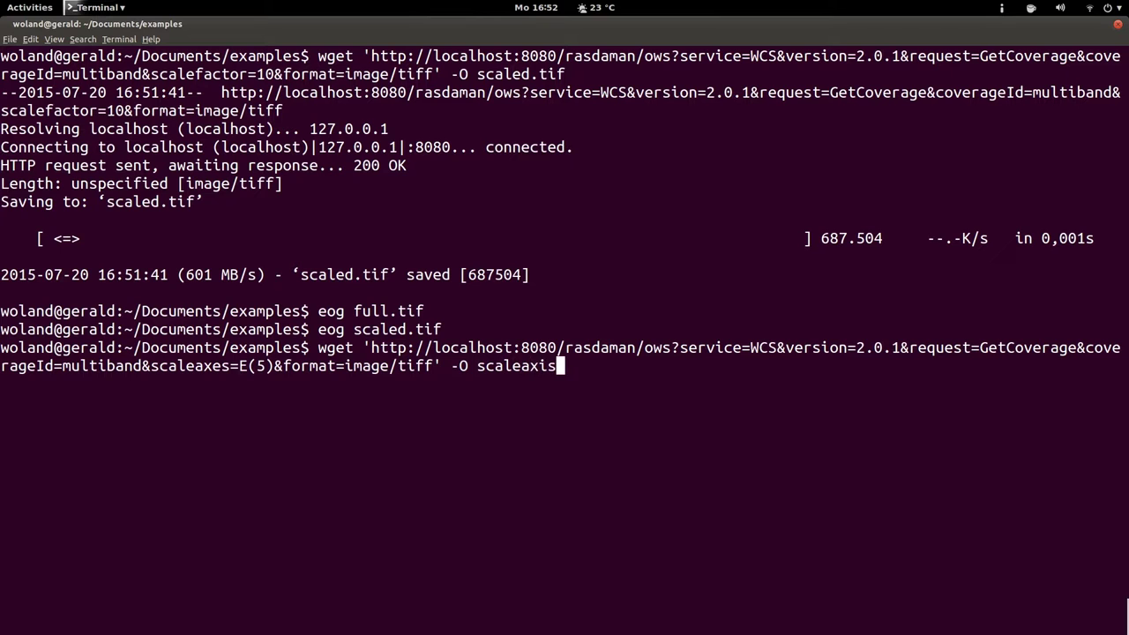
pyautogui.write('5.tif')
pyautogui.press('Return')
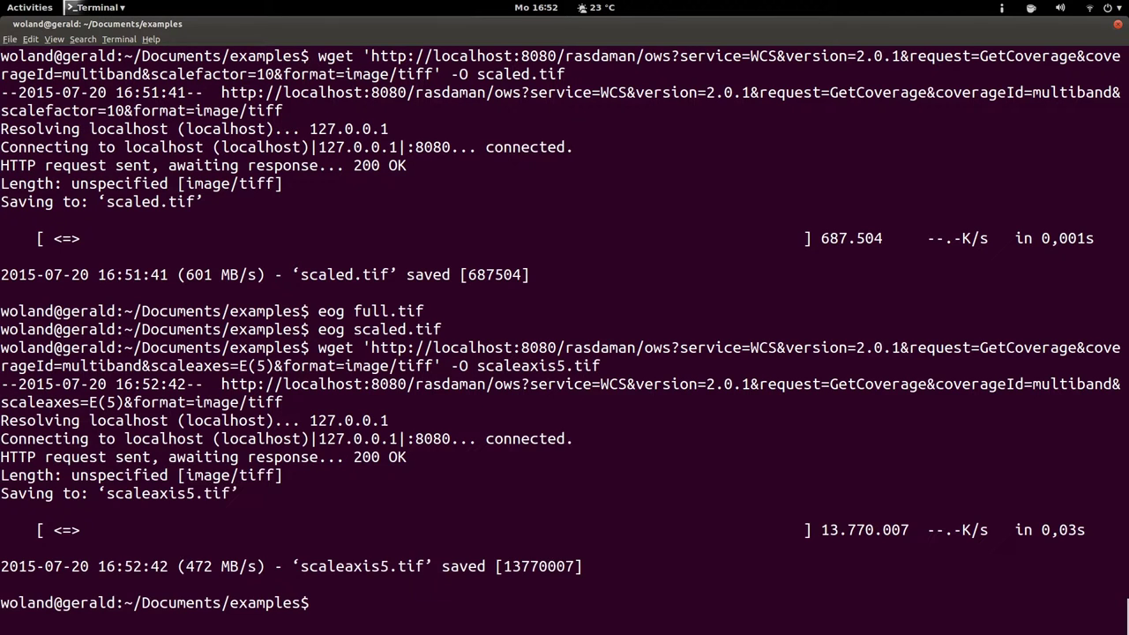
# - Open scaleaxis5.tif with eog to check its pixel dimensions, and close the viewer
pyautogui.write('eog scaleax')
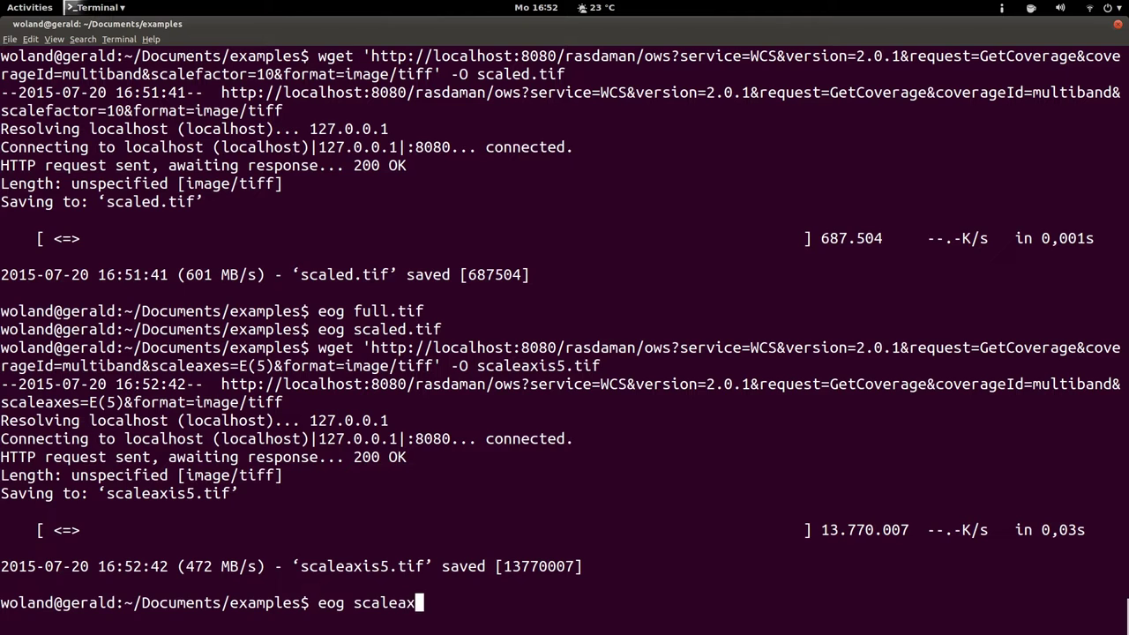
pyautogui.press('Tab')
pyautogui.press('Return')
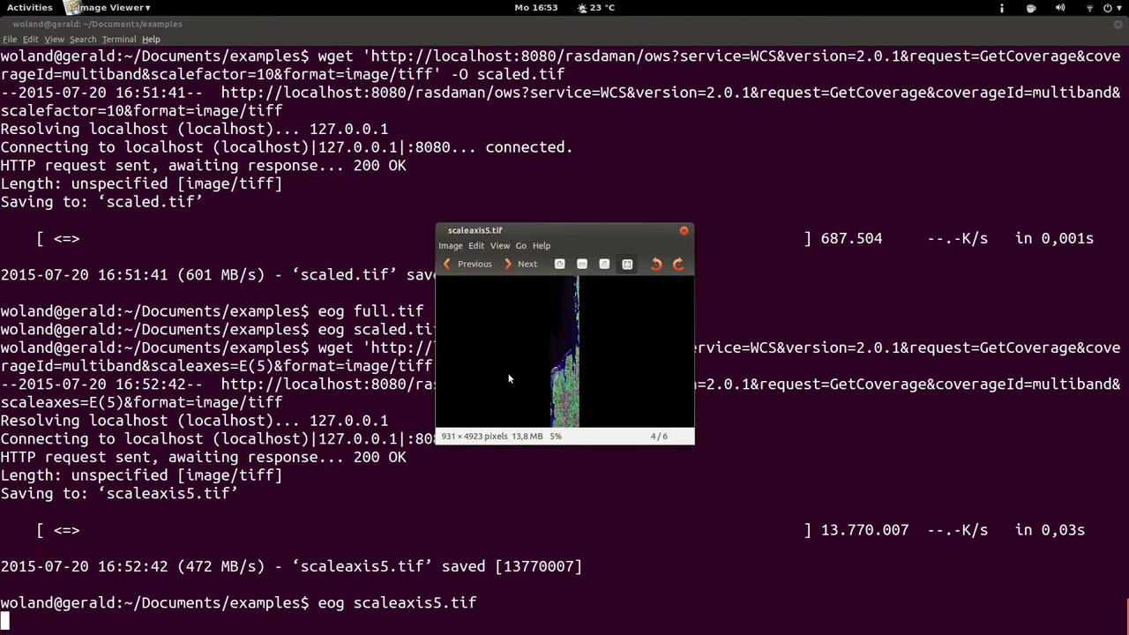
pyautogui.hotkey('ctrl', 'w')
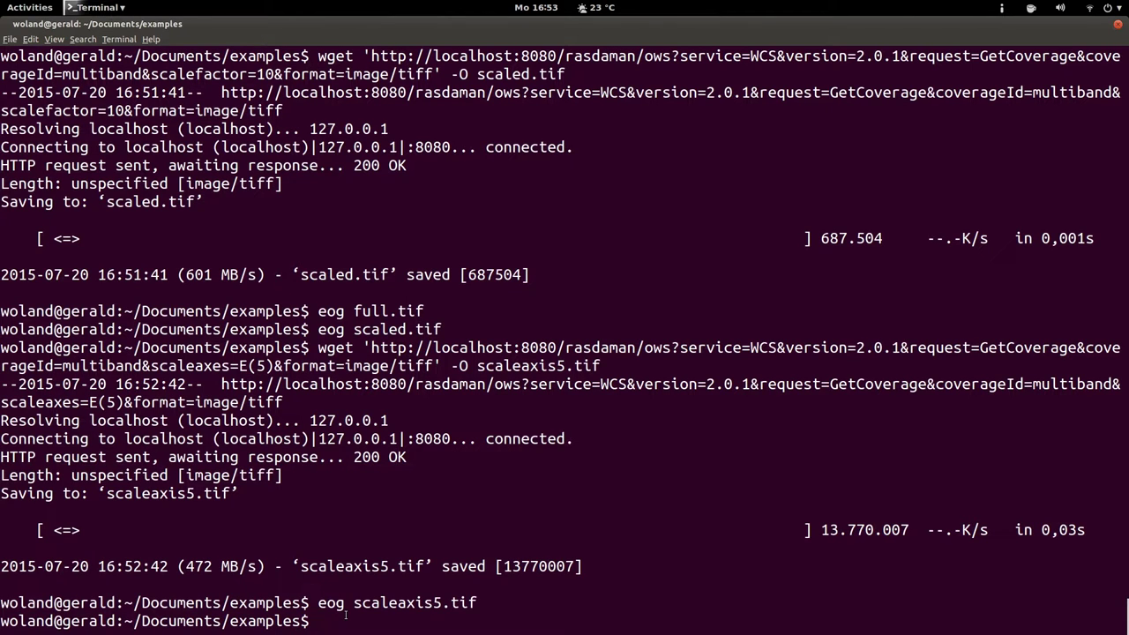
# - Back in Postman, replace the scaleaxes parameter with scaleextent and set its value to E(235030:235500)
pyautogui.hotkey('alt', 'Tab')
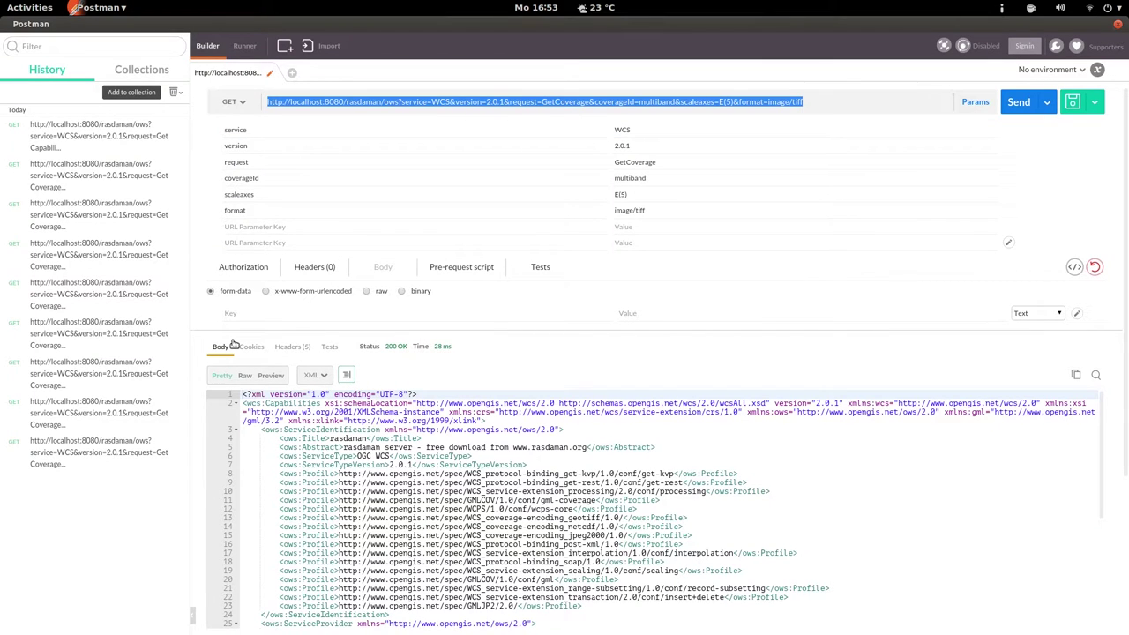
pyautogui.doubleClick(268, 195)
pyautogui.write('scal')
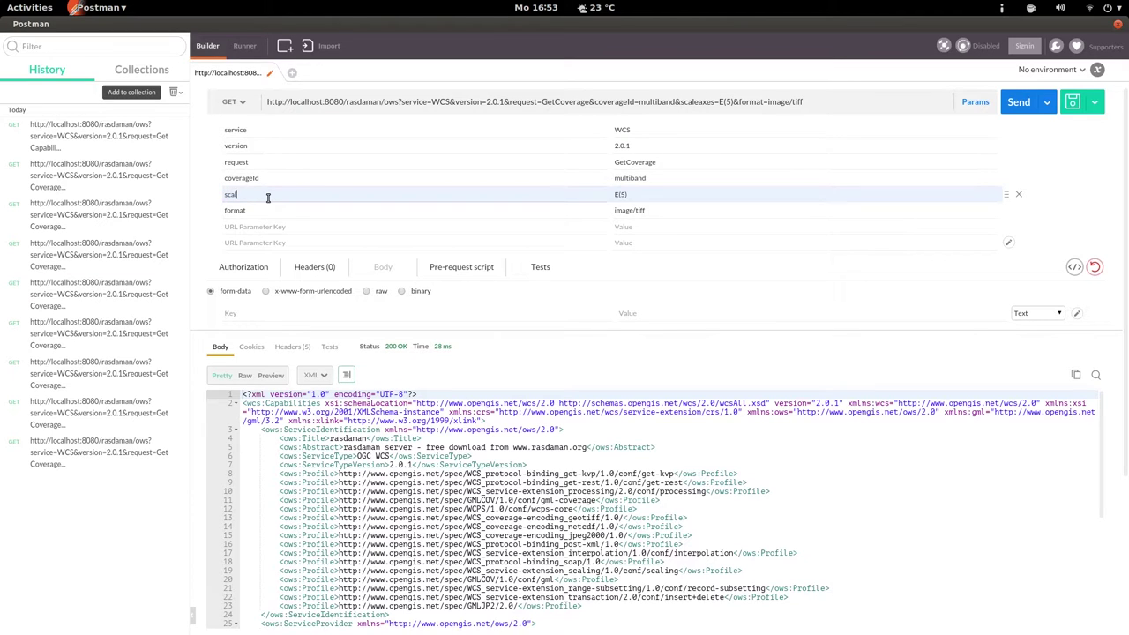
pyautogui.write('eextent')
pyautogui.press('Tab')
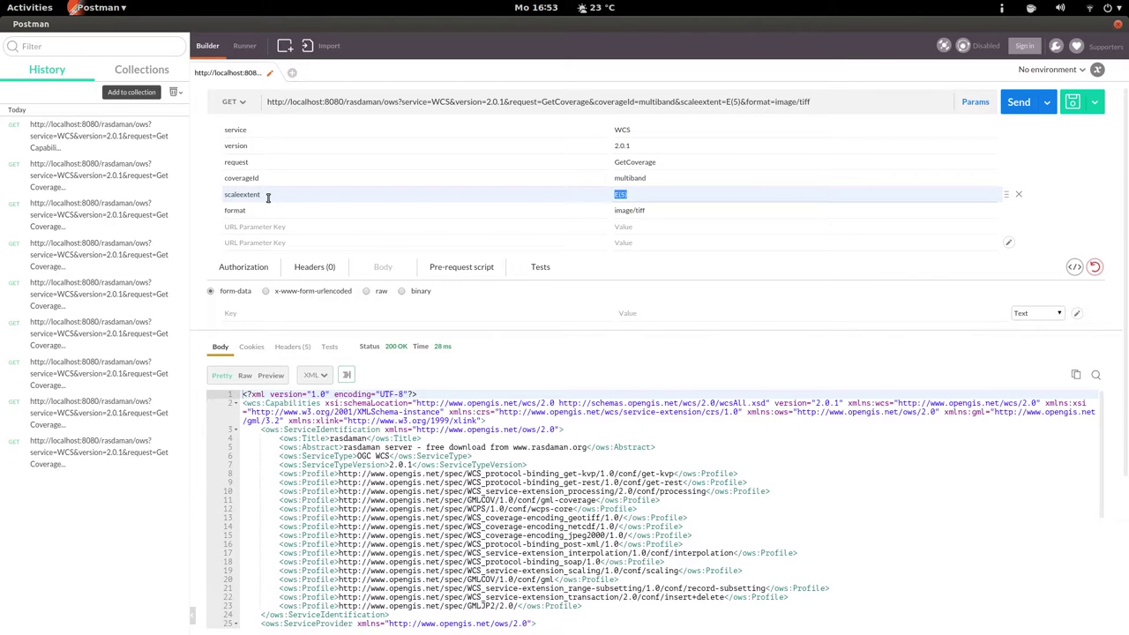
pyautogui.write('e')
pyautogui.press('BackSpace')
pyautogui.write('E')
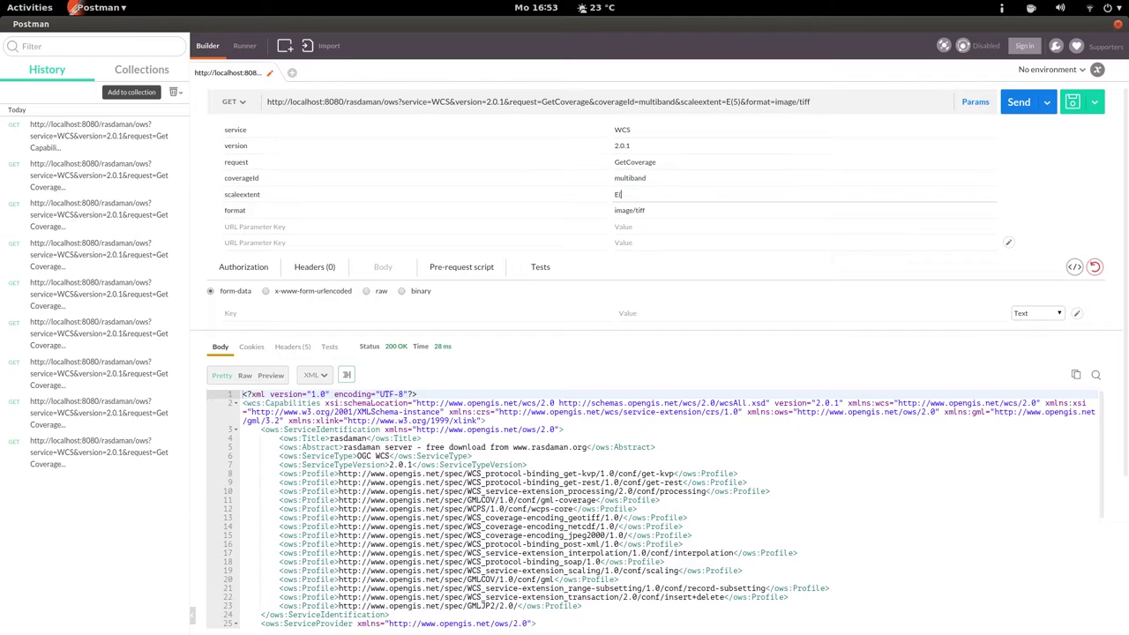
pyautogui.hotkey('alt', 'Tab')
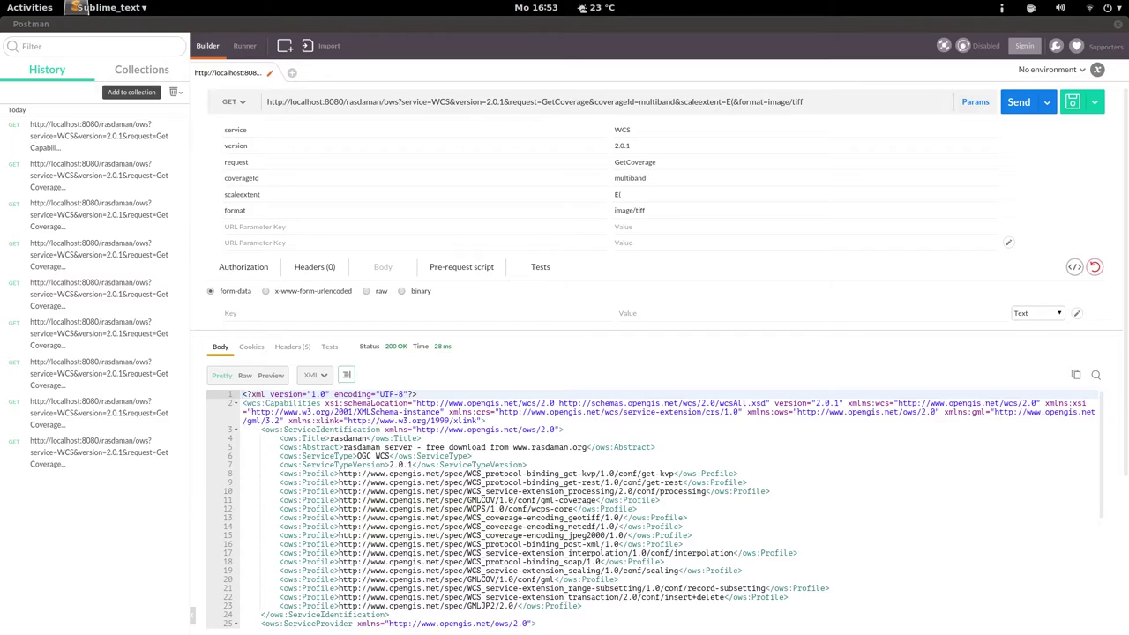
pyautogui.hotkey('alt', 'Tab')
pyautogui.write('235030')
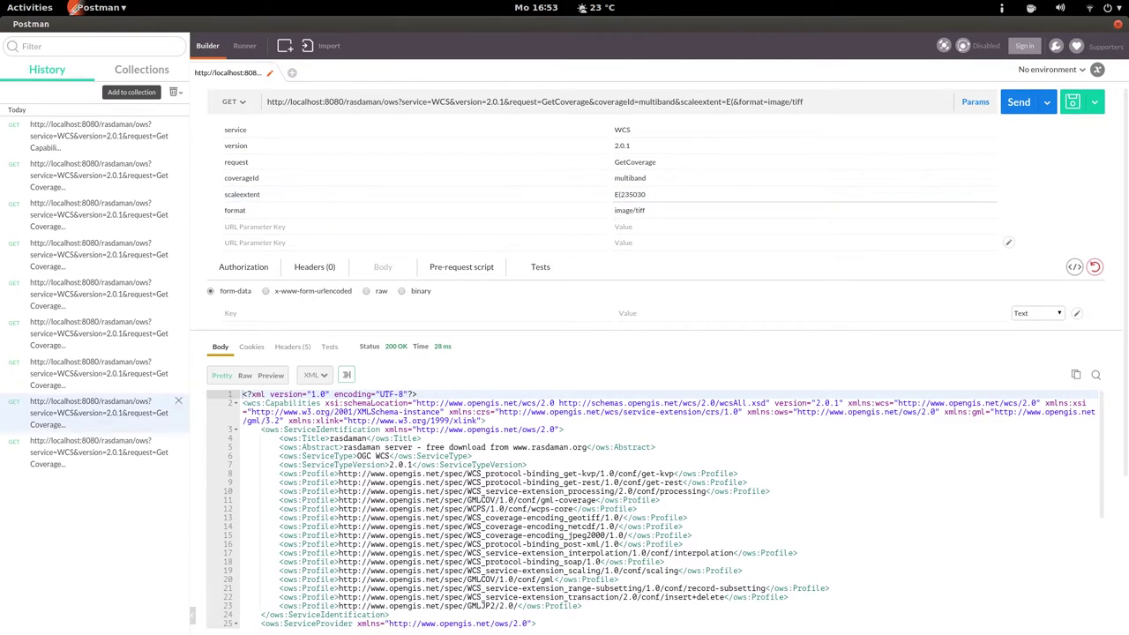
pyautogui.hotkey('alt', 'Tab')
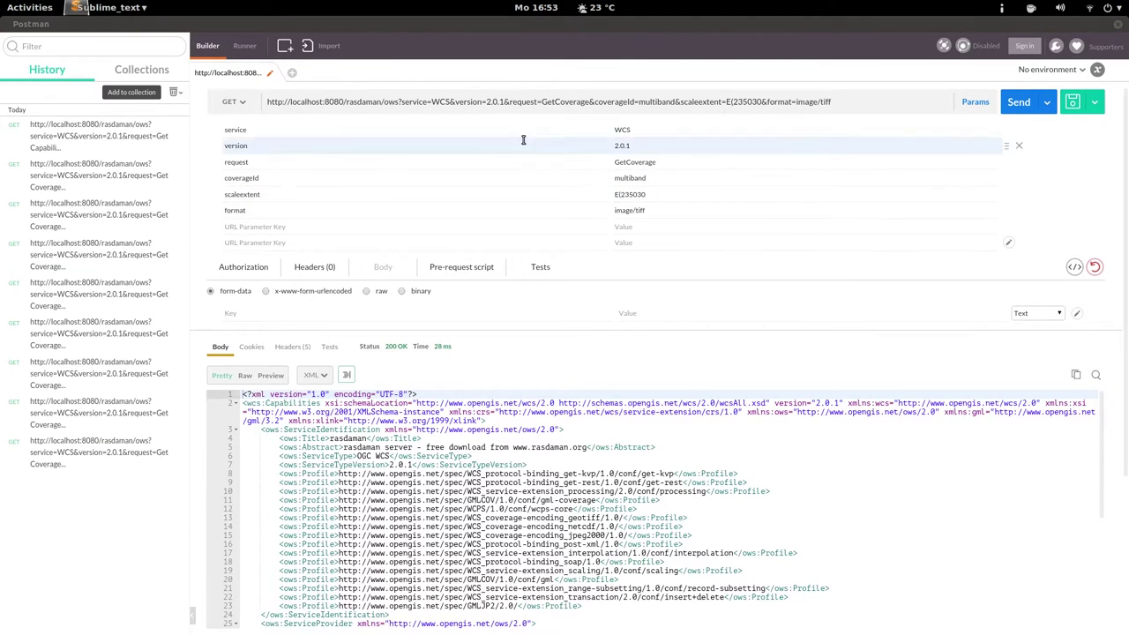
pyautogui.hotkey('alt', 'Tab')
pyautogui.write(':235500')
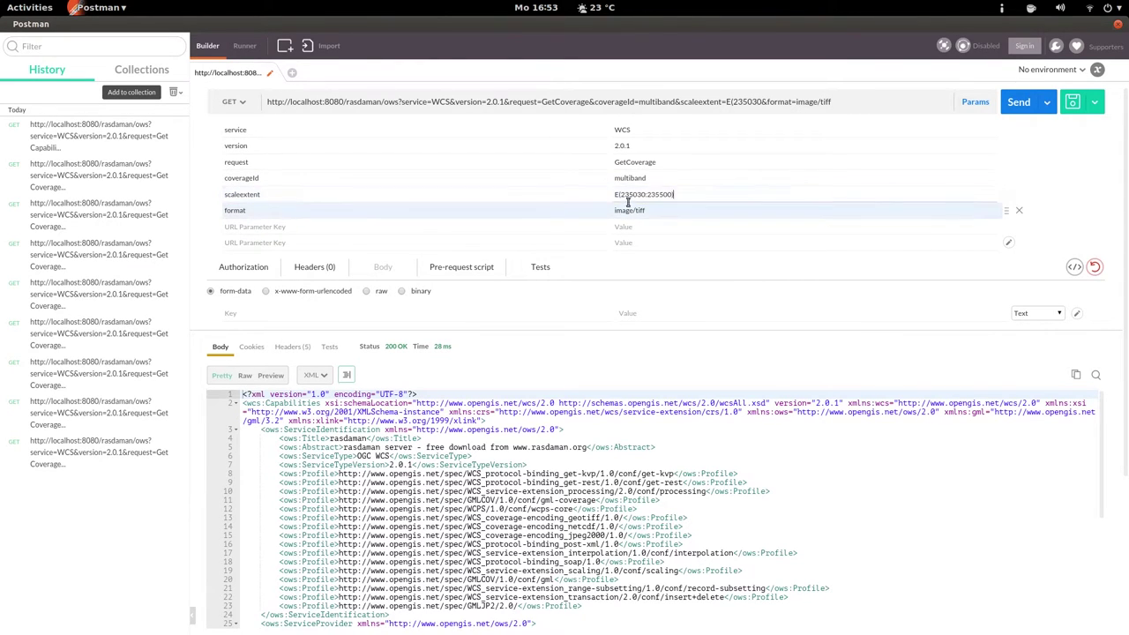
# - Copy the scaleextent GetCoverage URL and download it with wget in the terminal, saving the output as scaleextent.tif
pyautogui.click(643, 94)
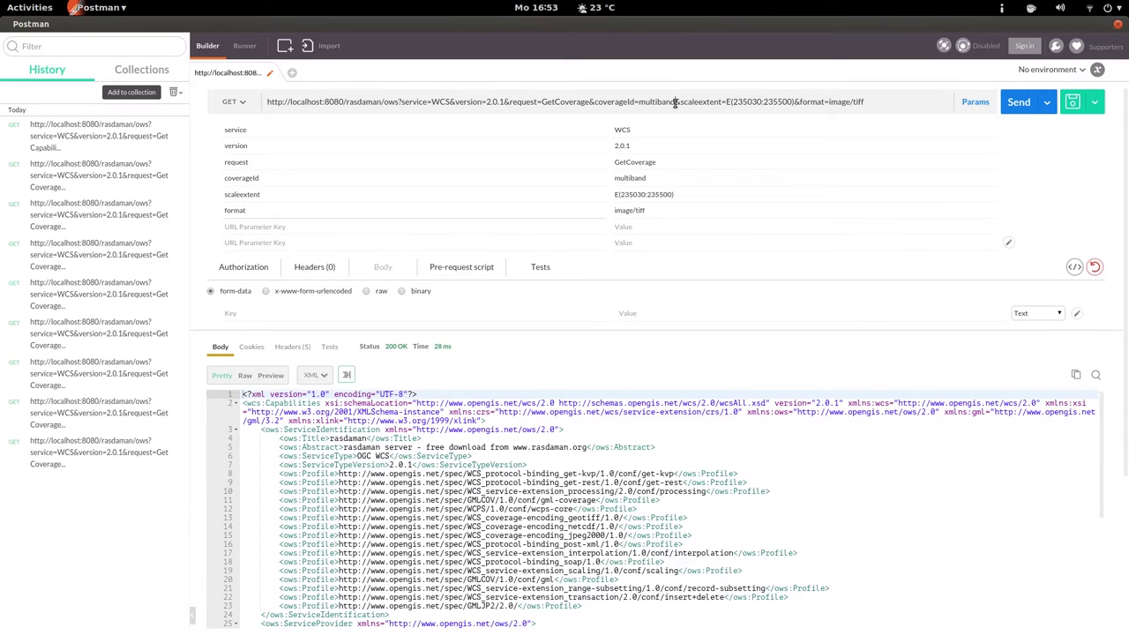
pyautogui.click(676, 102)
pyautogui.hotkey('ctrl', 'c')
pyautogui.hotkey('alt', 'Tab')
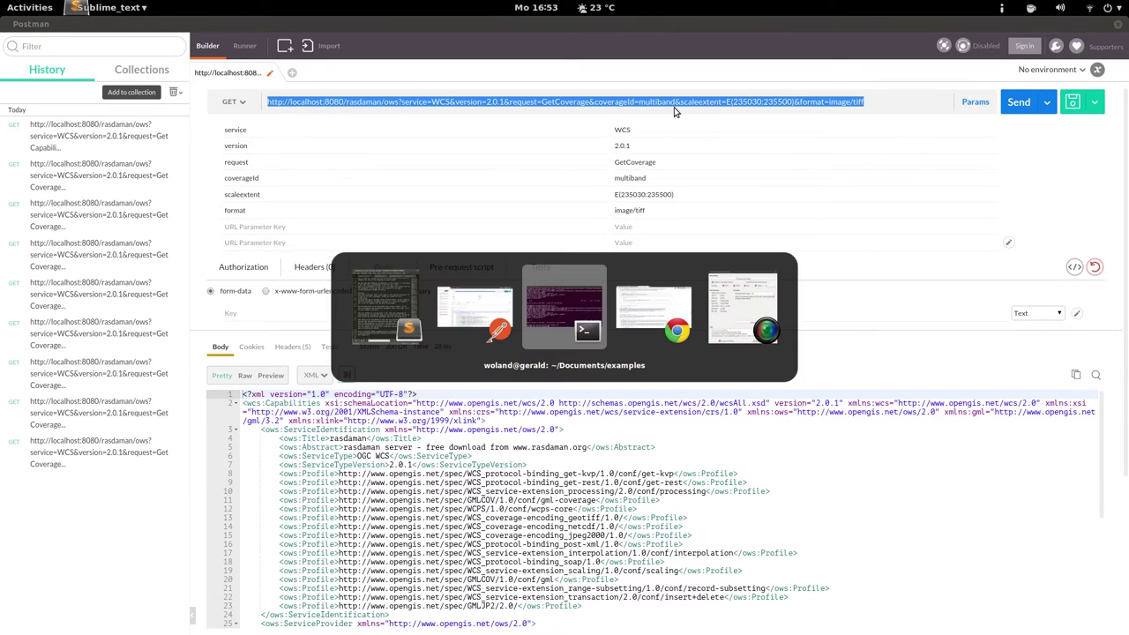
pyautogui.write("wget '")
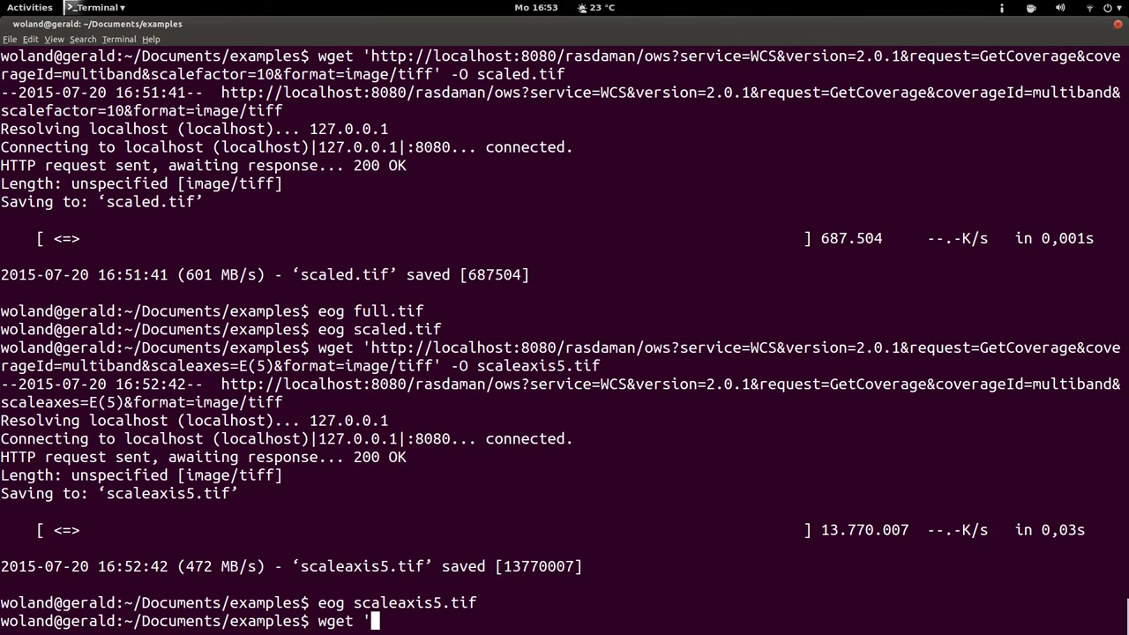
pyautogui.hotkey('ctrl', 'shift', 'v')
pyautogui.write("' sc")
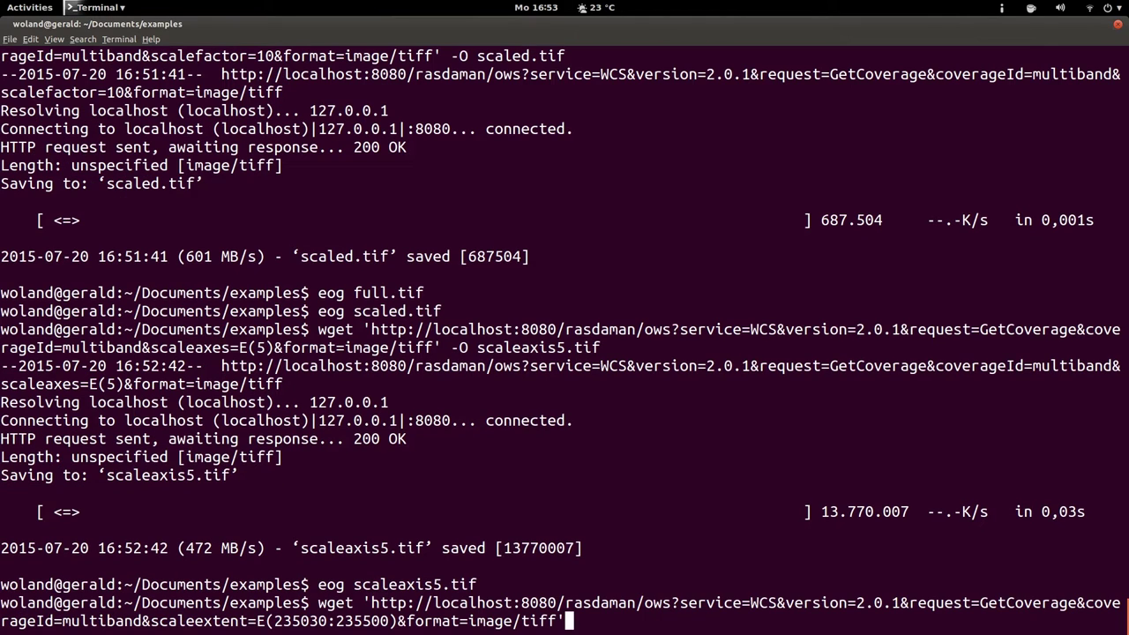
pyautogui.write('aleextent')
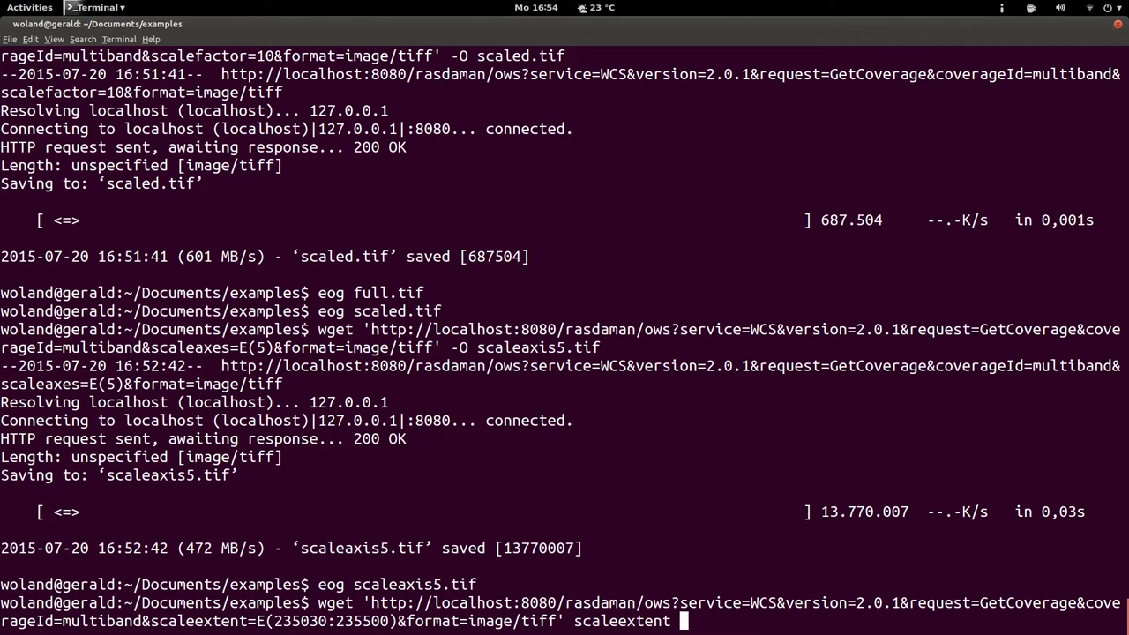
pyautogui.write('.tif')
pyautogui.hotkey('ctrl', 'Left')
pyautogui.hotkey('ctrl', 'Left')
pyautogui.write('-O')
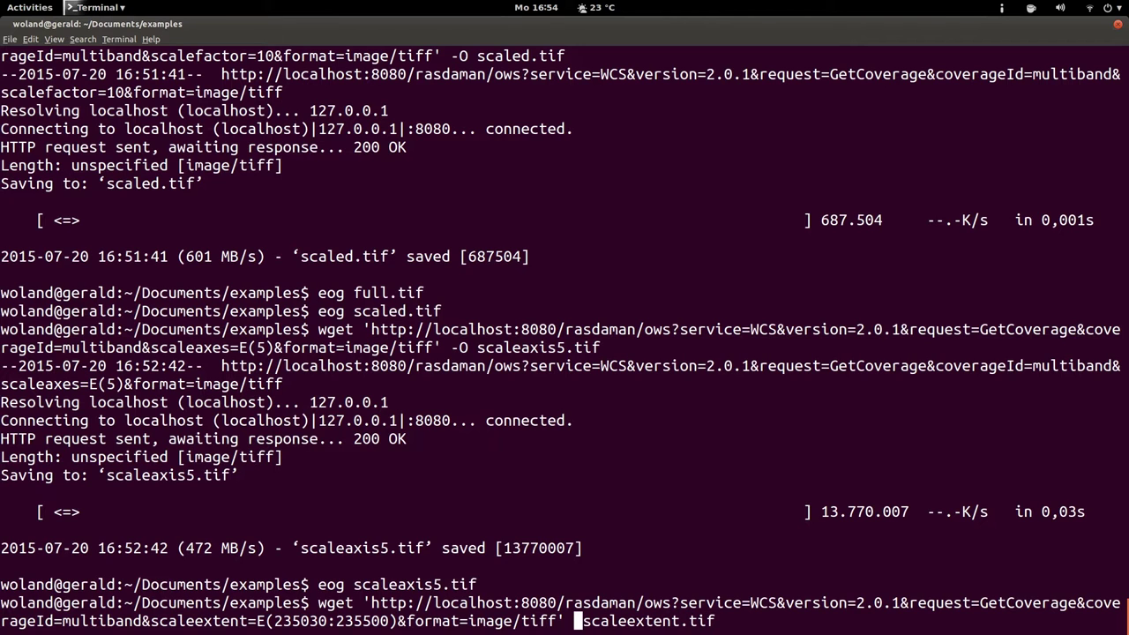
pyautogui.press('Return')
# - Open scaleextent.tif with eog to check its pixel dimensions and image content, and close the viewer
pyautogui.write('eog s')
pyautogui.write('cale')
pyautogui.write('e')
pyautogui.press('Tab')
pyautogui.press('Return')
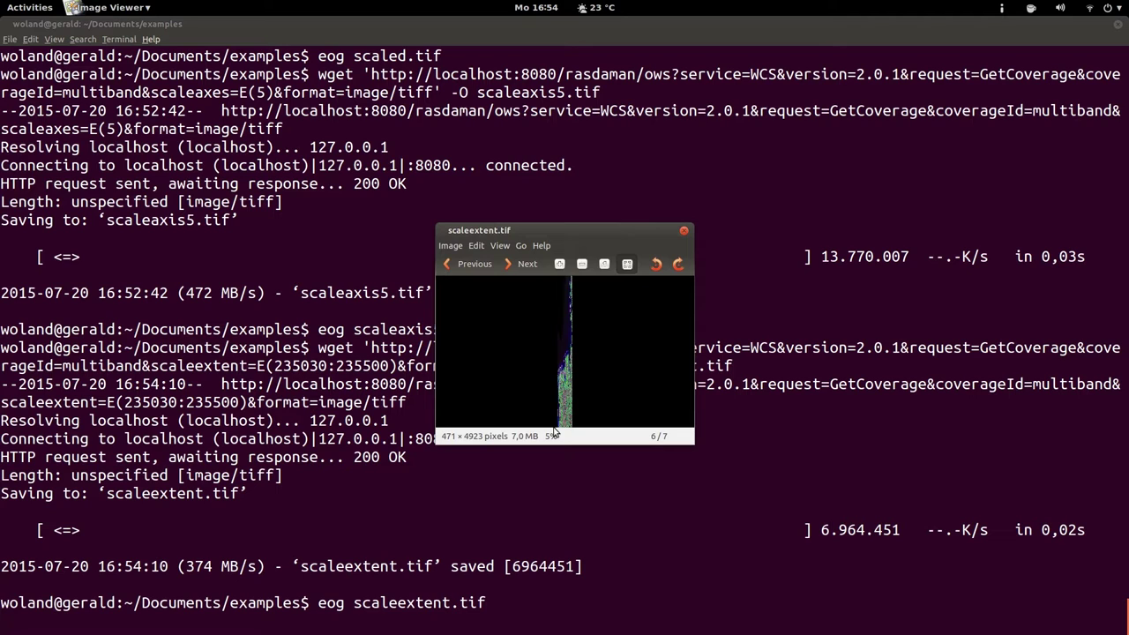
pyautogui.scroll(4, 567, 397)
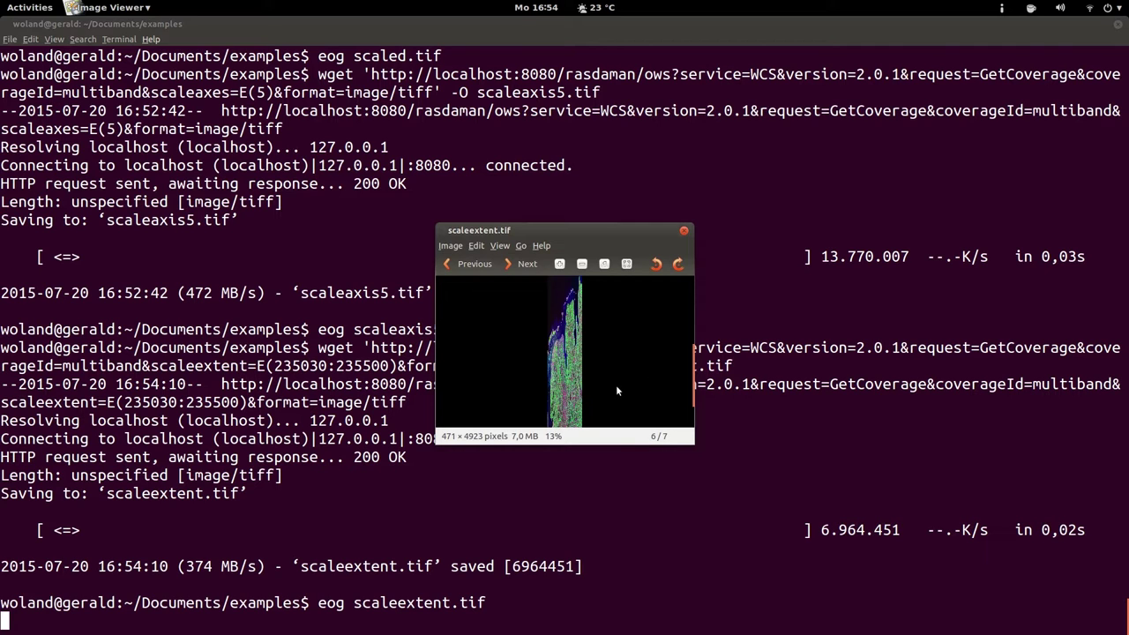
pyautogui.hotkey('ctrl', 'w')
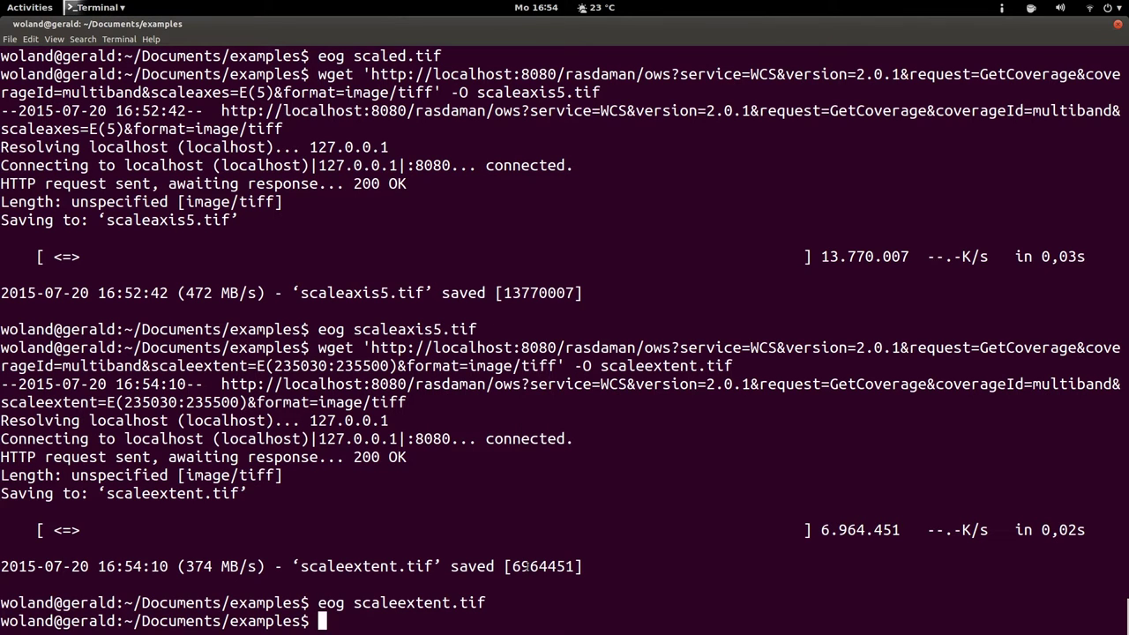
# - Switch to Postman and send the previously used WCS 2.0.1 GetCapabilities request from a new request tab
pyautogui.hotkey('alt', 'Tab')
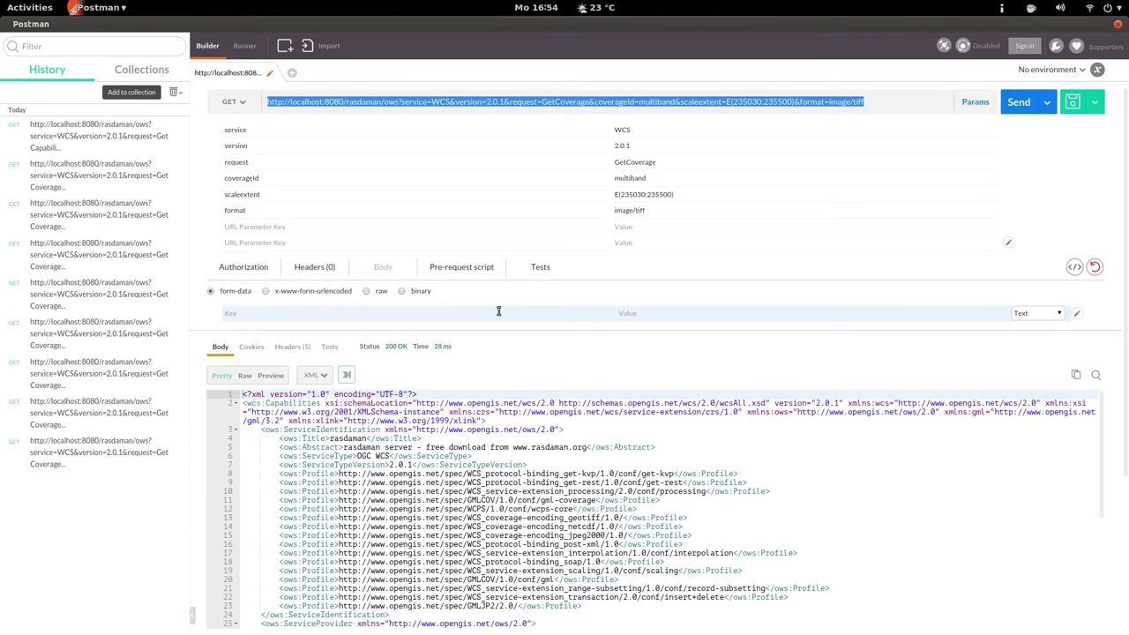
pyautogui.click(292, 72)
pyautogui.click(348, 105)
pyautogui.write('ht')
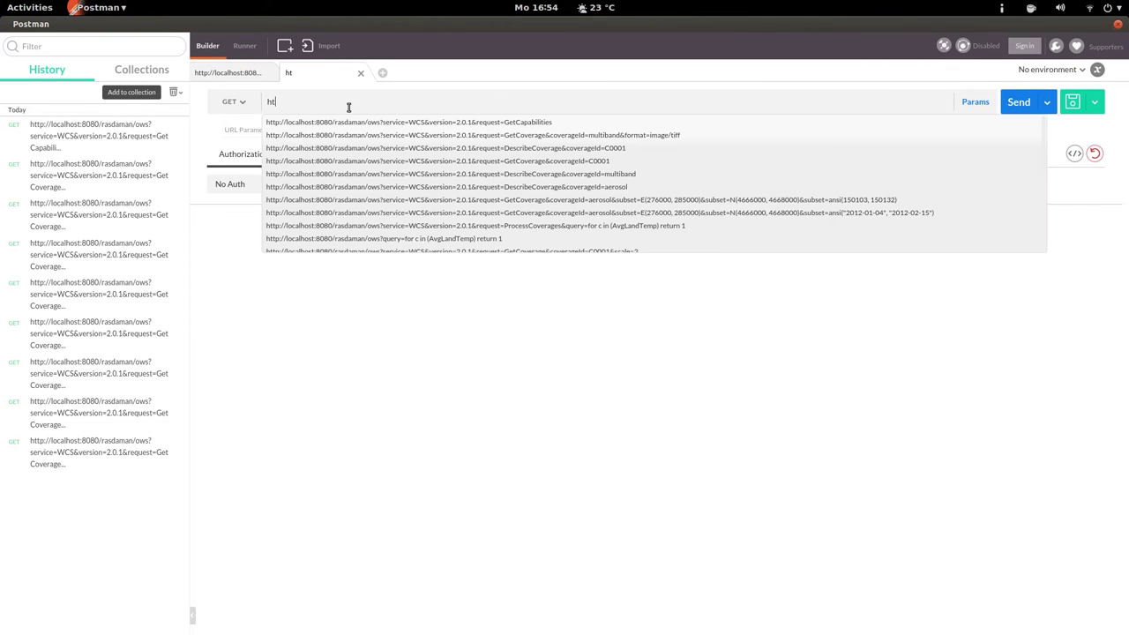
pyautogui.press('Down')
pyautogui.press('Return')
pyautogui.click(1018, 103)
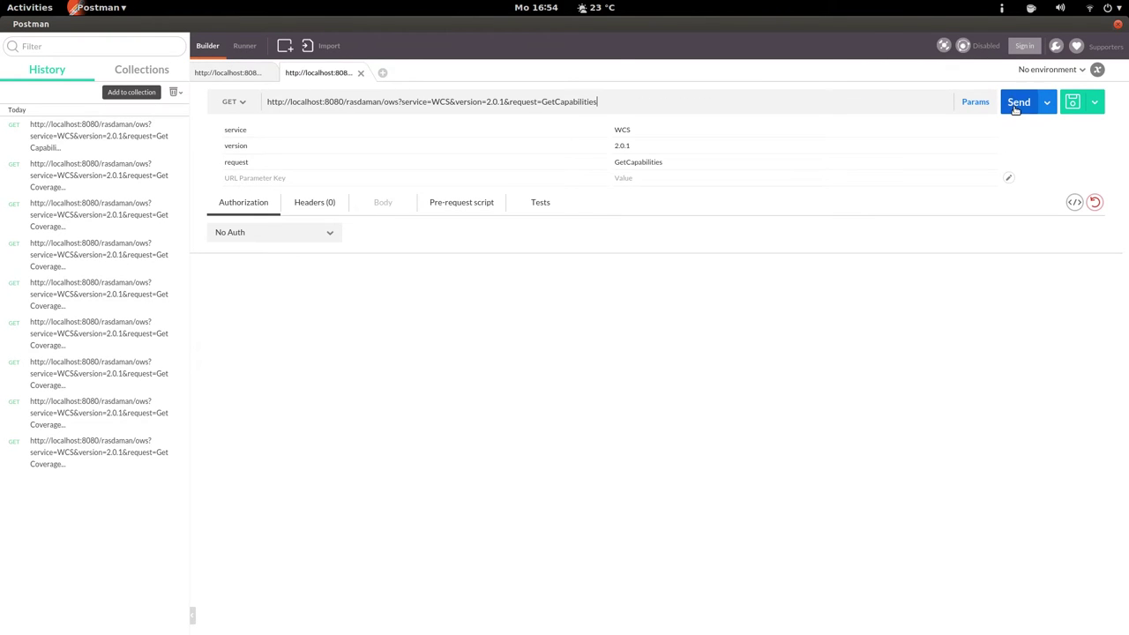
# - Locate and highlight the supported interpolation URI in the response's ServiceMetadata, and return to the scaleextent GetCoverage request
pyautogui.scroll(-12, 476, 468)
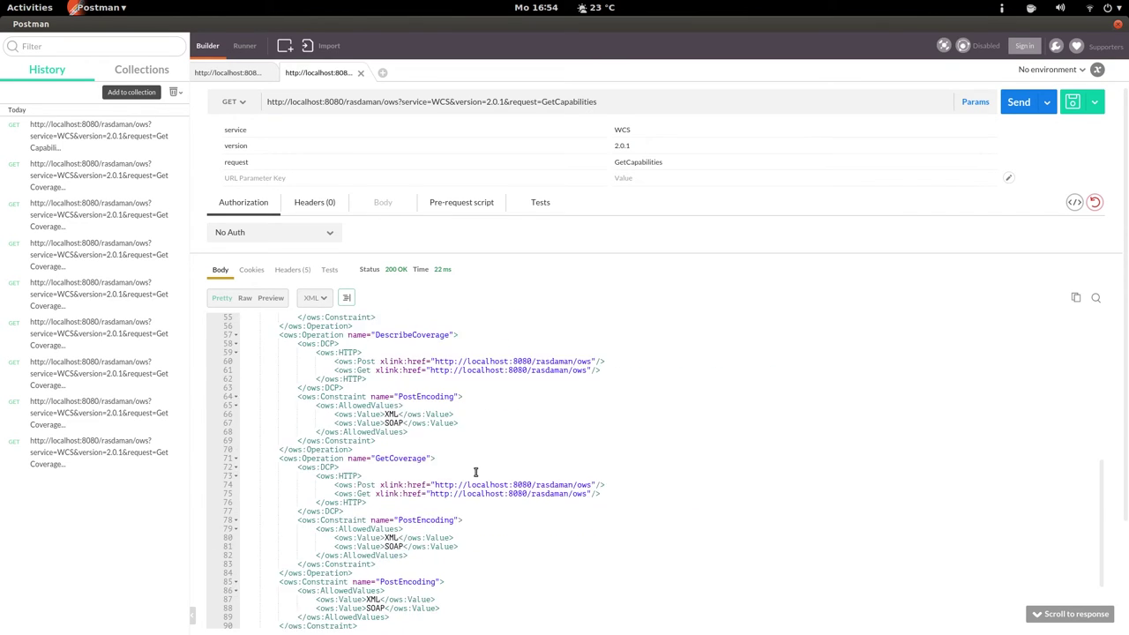
pyautogui.scroll(-1, 476, 473)
pyautogui.scroll(-1, 375, 471)
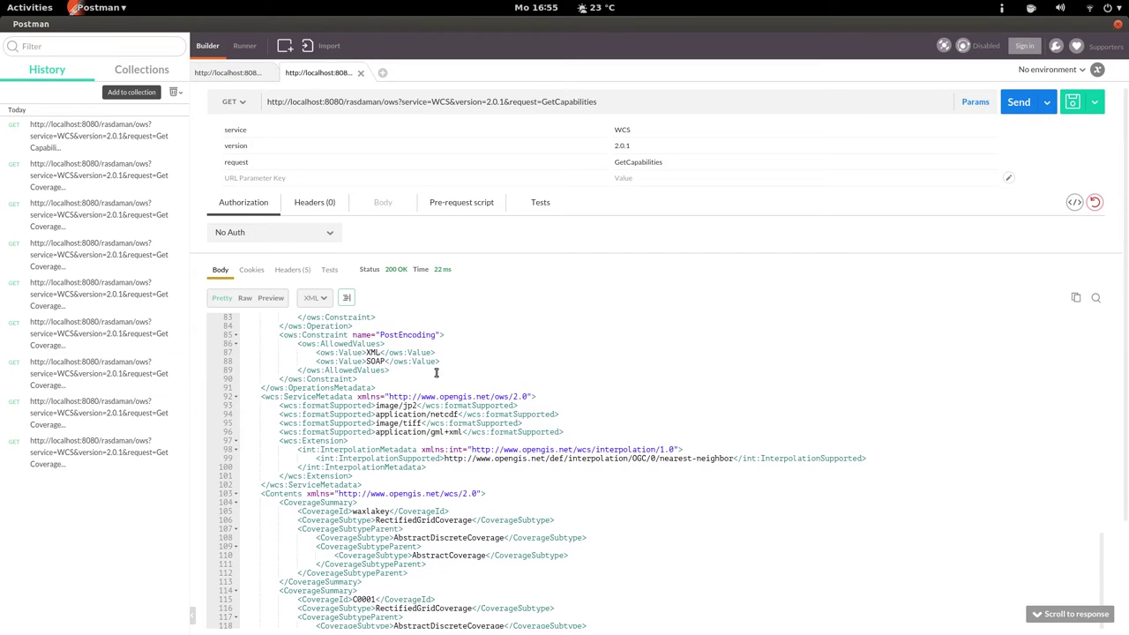
pyautogui.click(446, 459)
pyautogui.moveTo(448, 458); pyautogui.dragTo(744, 458)
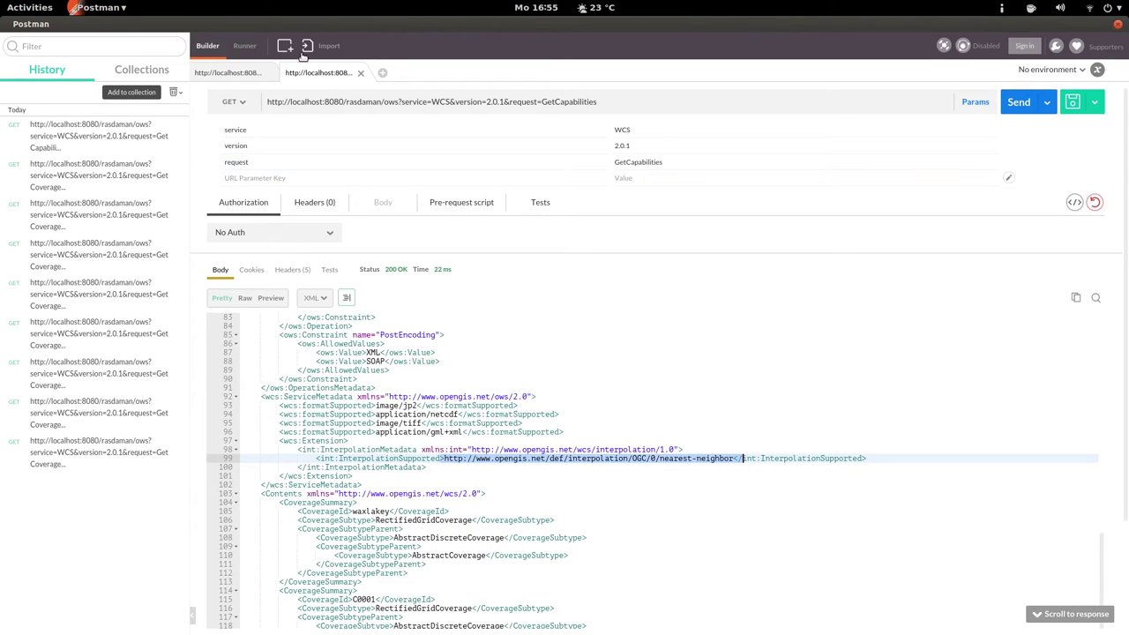
pyautogui.click(252, 73)
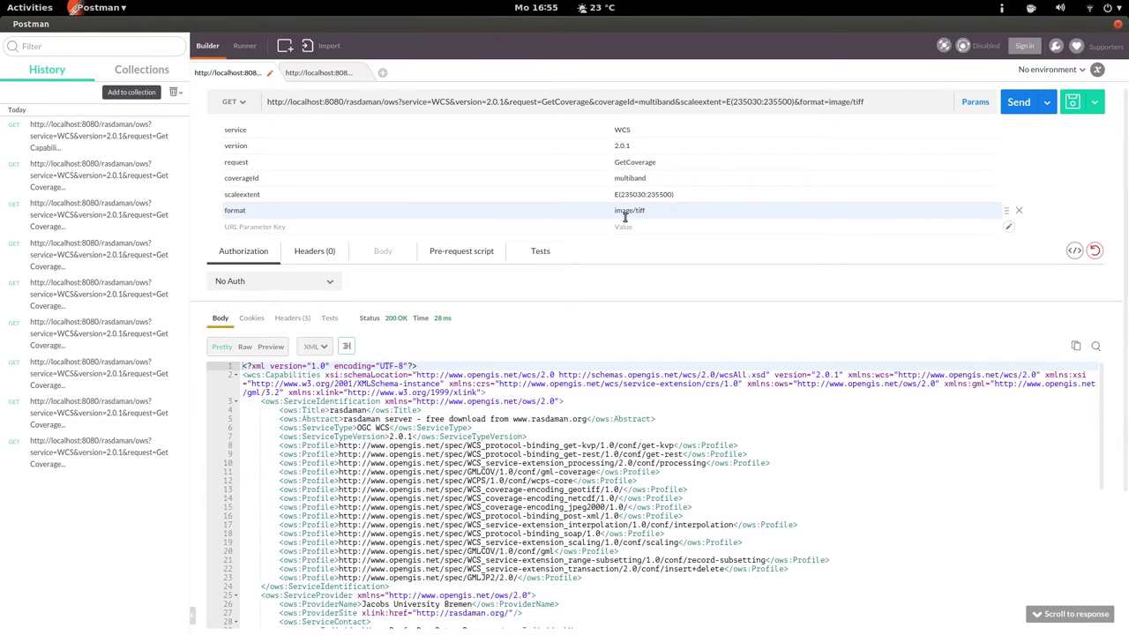
pyautogui.click(337, 228)
pyautogui.write('interpolation')
pyautogui.press('Tab')
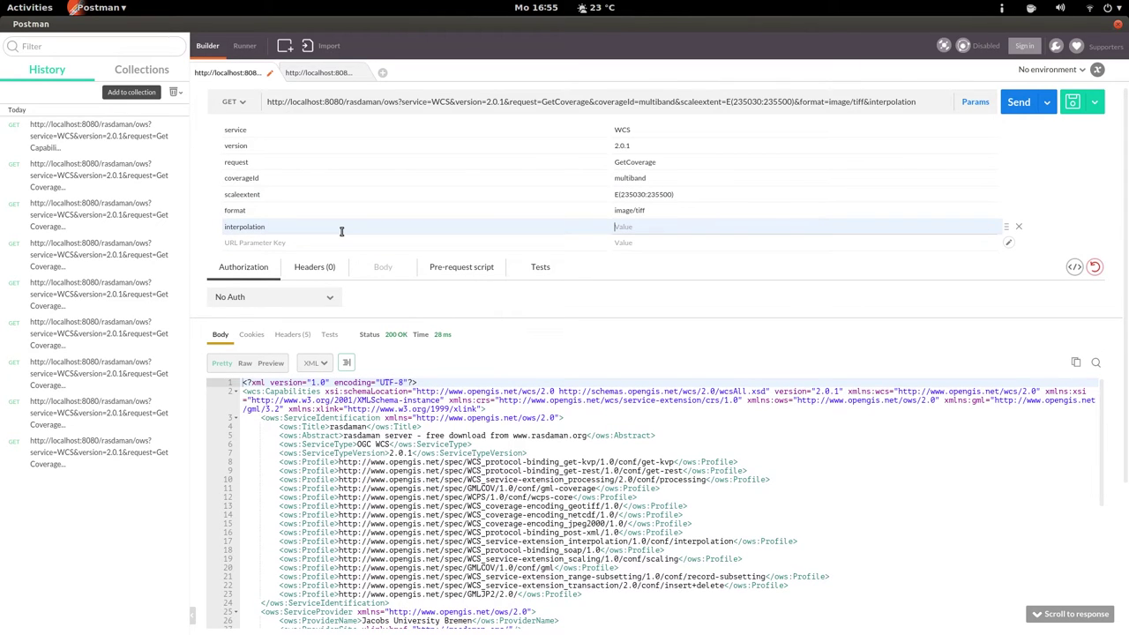
pyautogui.hotkey('ctrl', 'v')
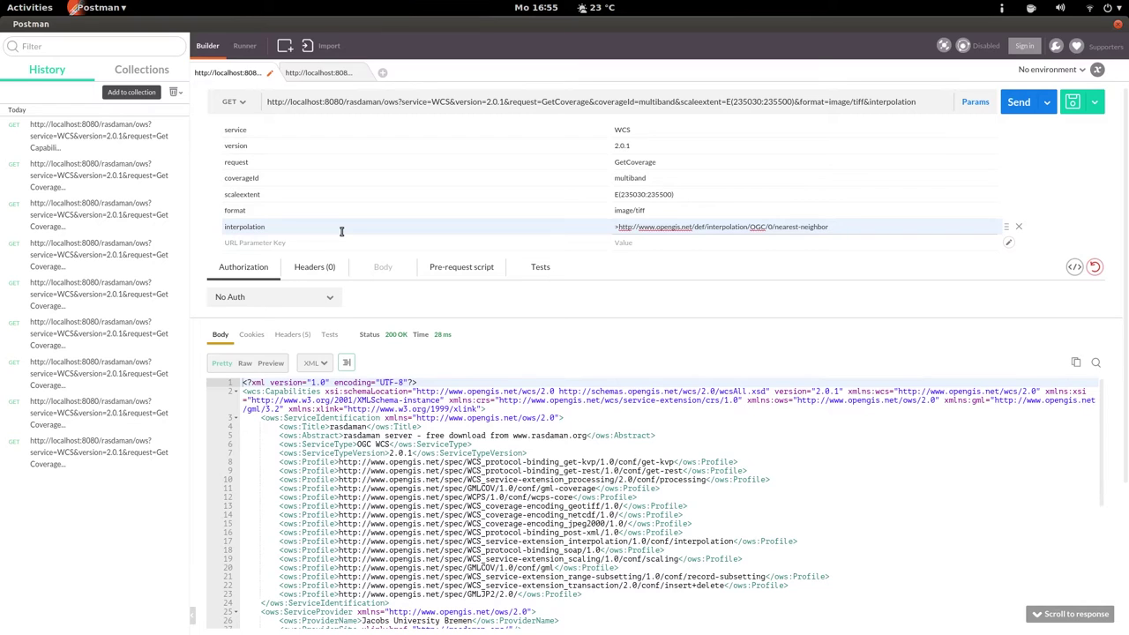
pyautogui.press('Delete')
# - Copy the GetCoverage URL with interpolation and download it with wget in the terminal, saving the output as scaleinterpolation.tif
pyautogui.click(523, 101)
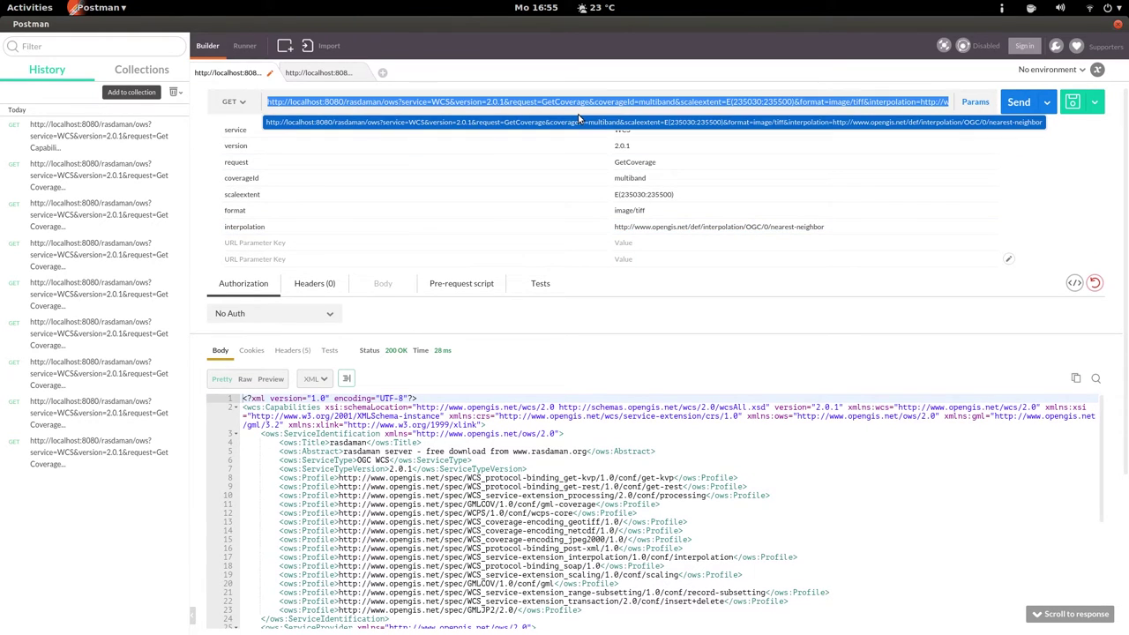
pyautogui.hotkey('alt', 'Tab')
pyautogui.write("wget '")
pyautogui.hotkey('ctrl', 'shift', 'v')
pyautogui.write("'")
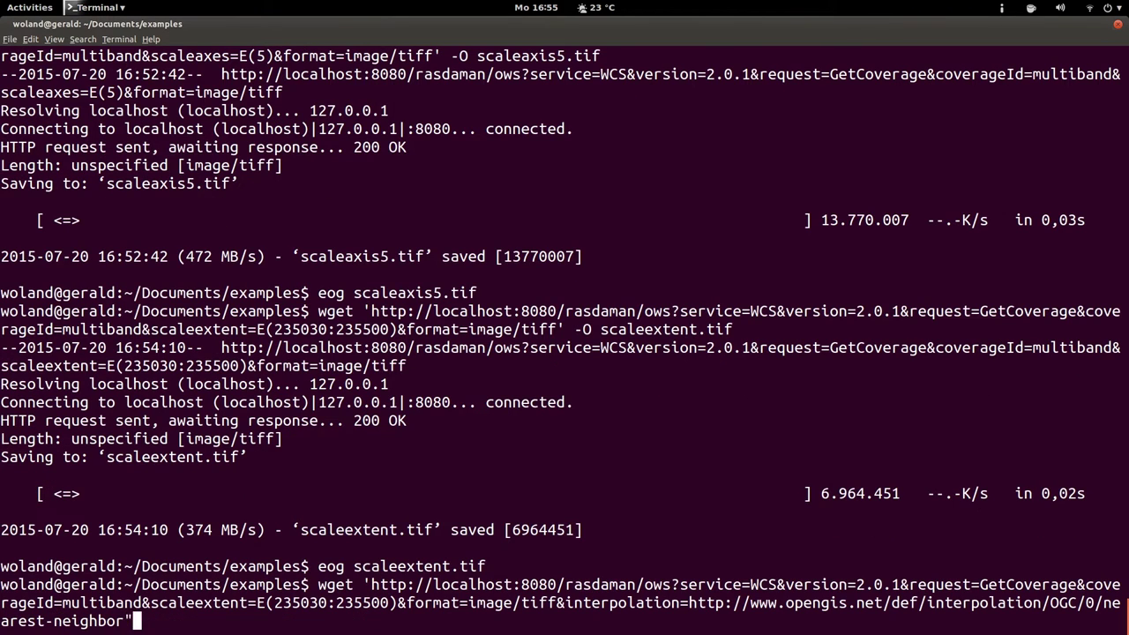
pyautogui.write(' -O scaleinterpolatio')
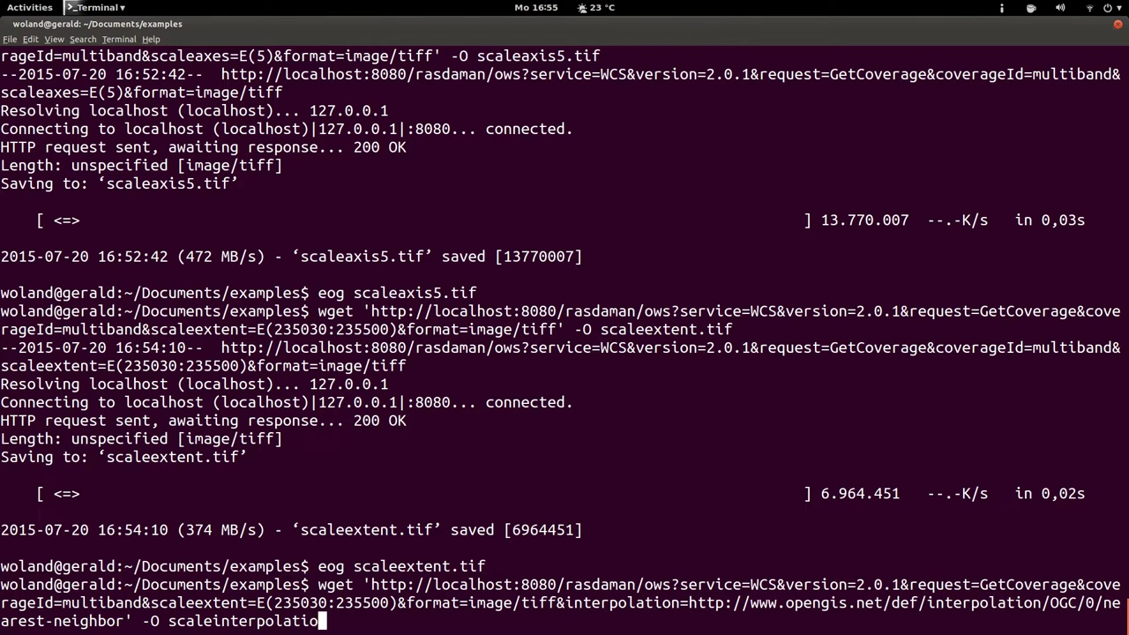
pyautogui.write('n.tif')
pyautogui.press('Return')
# - Open scaleinterpolation.tif with eog to check its pixel dimensions and image content, and close the viewer
pyautogui.write('e')
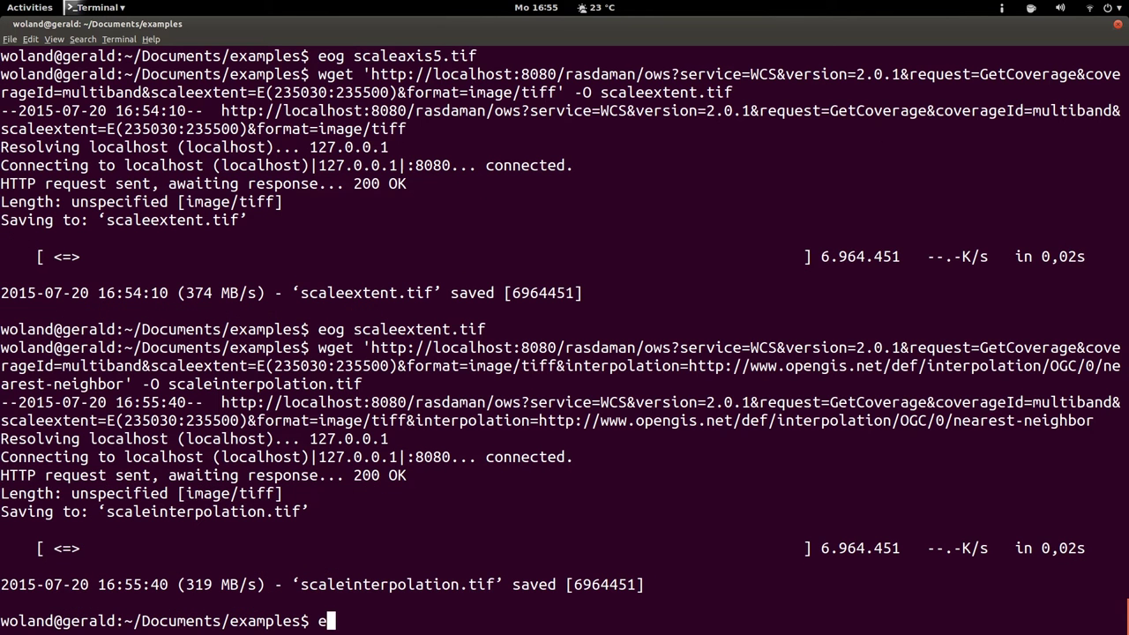
pyautogui.write('og scalei')
pyautogui.press('Tab')
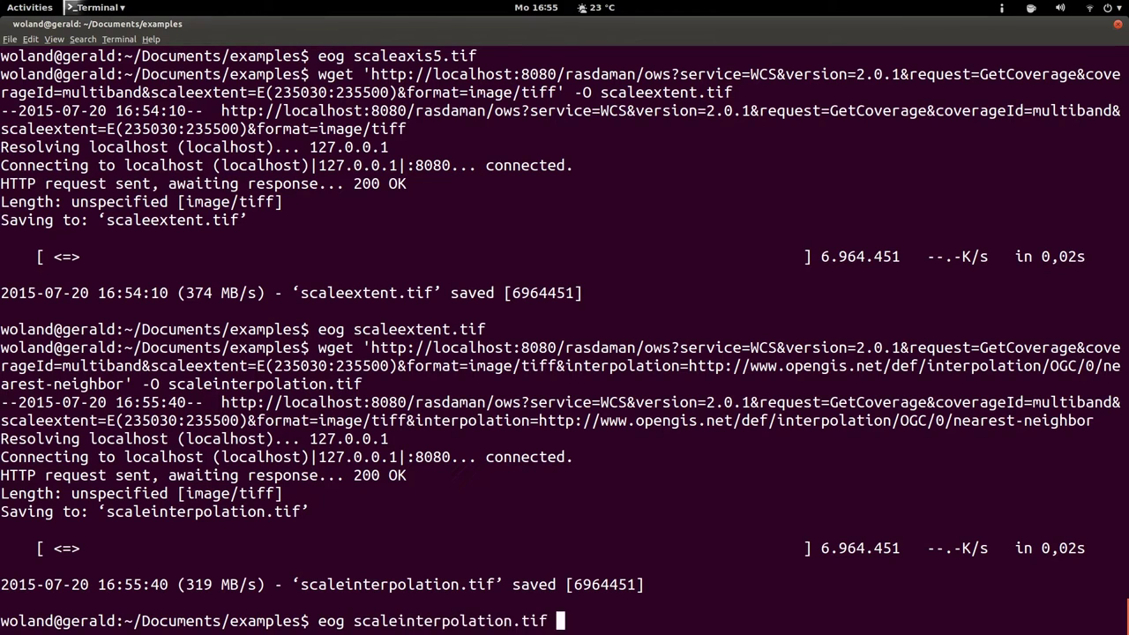
pyautogui.press('Return')
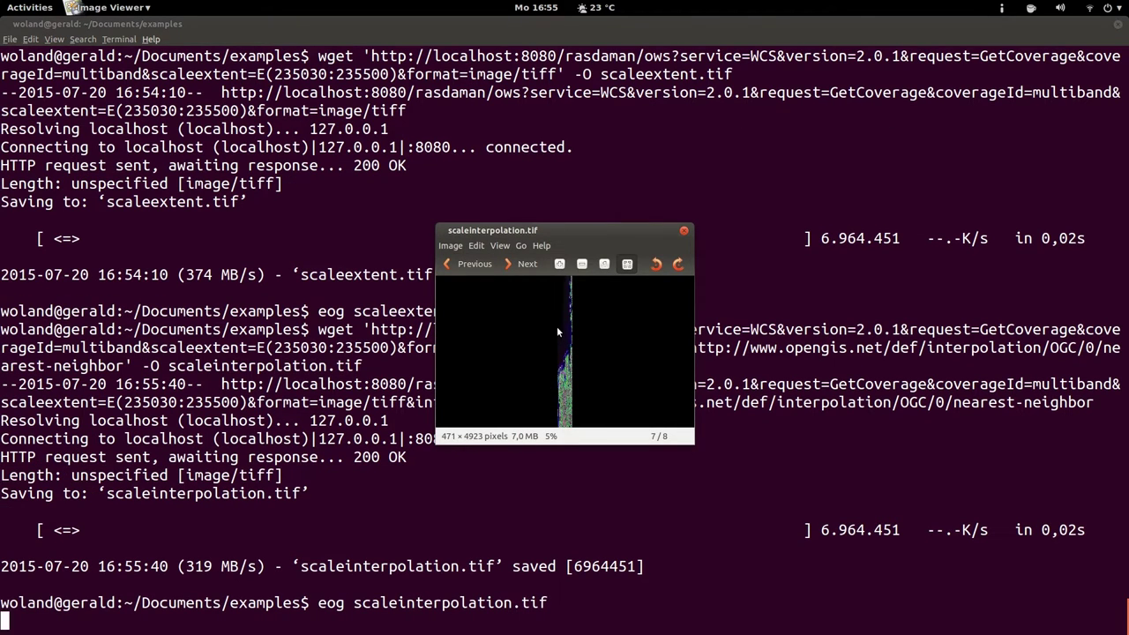
pyautogui.hotkey('ctrl', 'w')
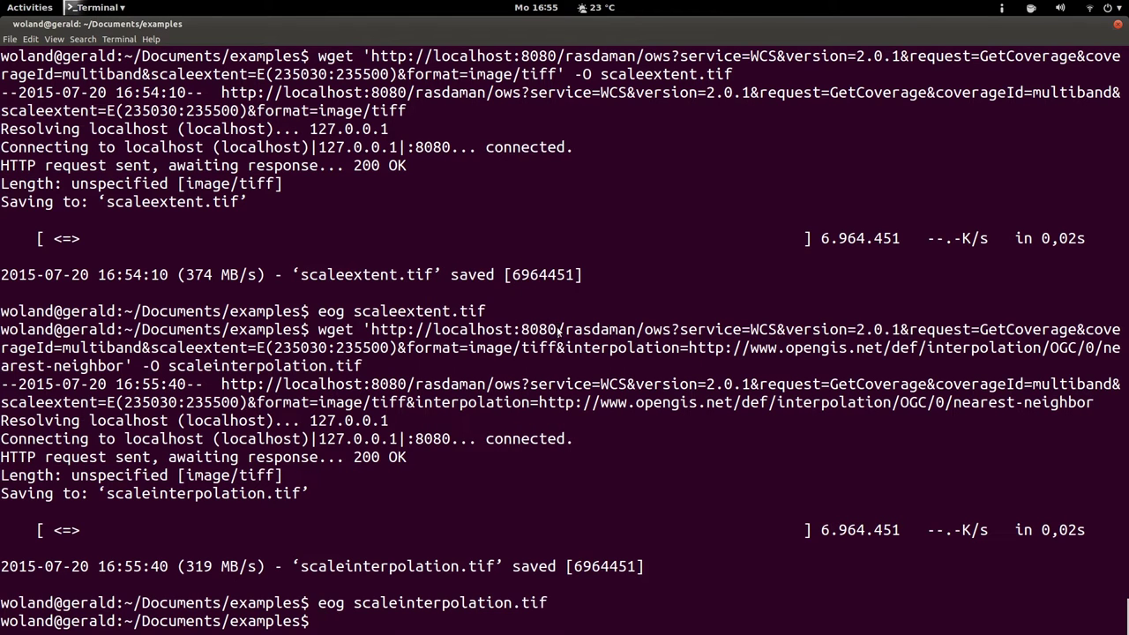
# - Switch to Postman and send the WCS 2.0.1 GetCapabilities request to the rasdaman endpoint
pyautogui.hotkey('alt', 'Tab')
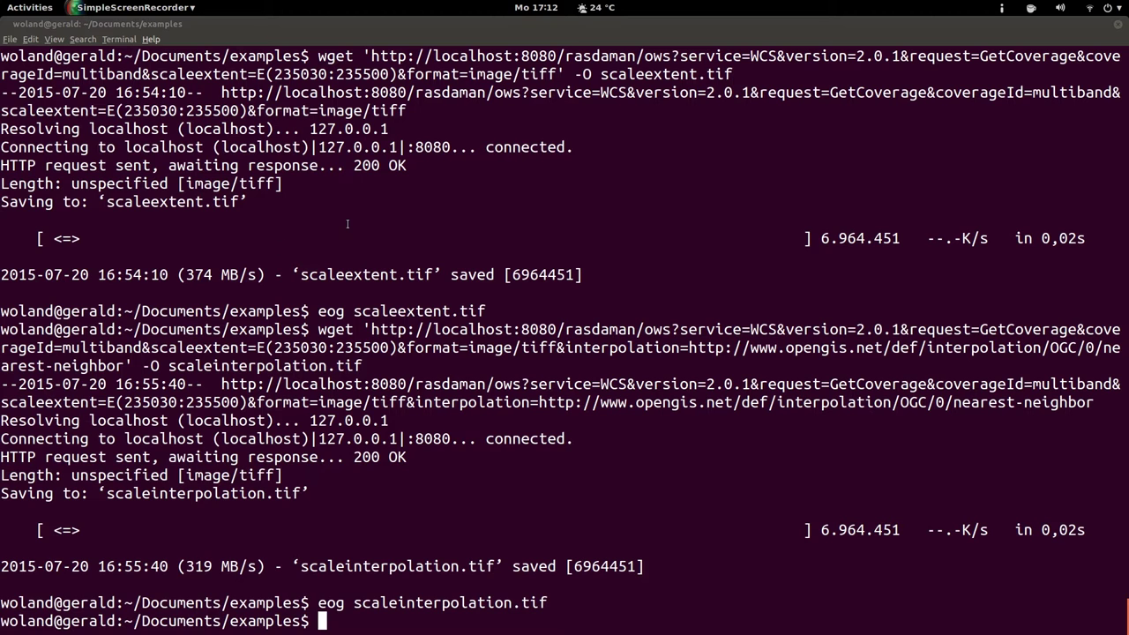
pyautogui.hotkey('alt', 'Tab')
pyautogui.hotkey('alt', 'Tab')
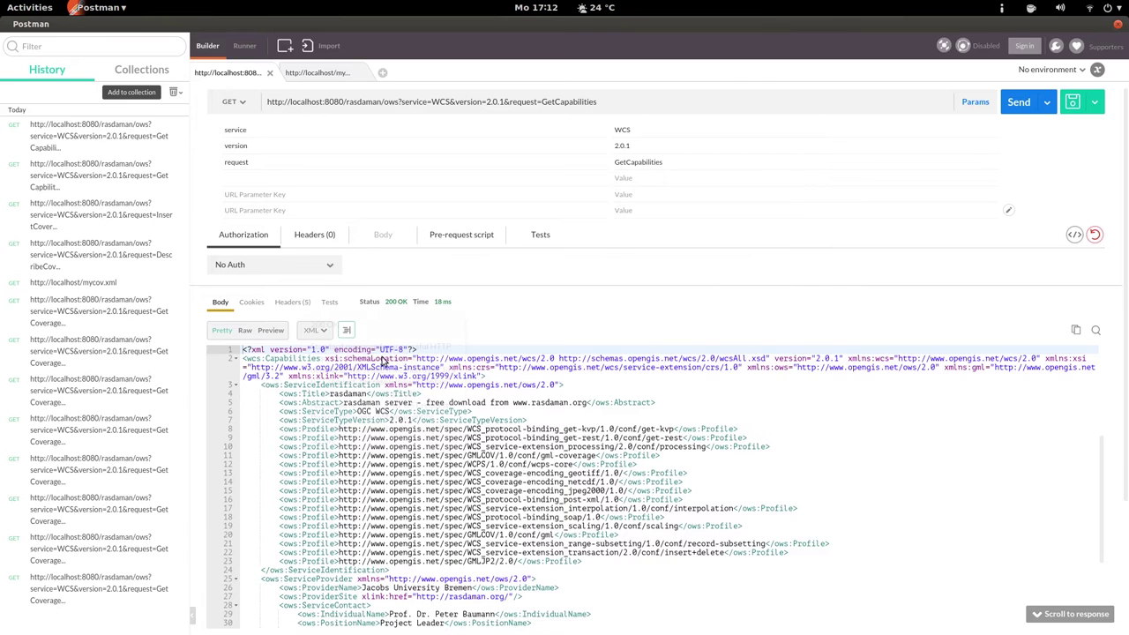
pyautogui.click(1017, 102)
pyautogui.click(332, 76)
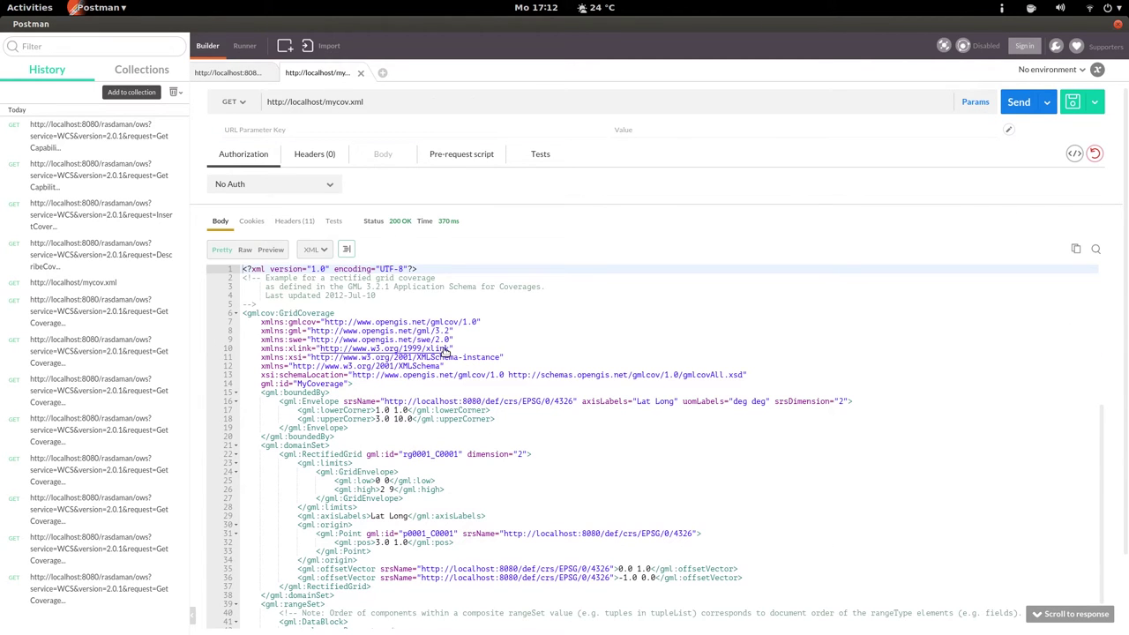
pyautogui.click(353, 385)
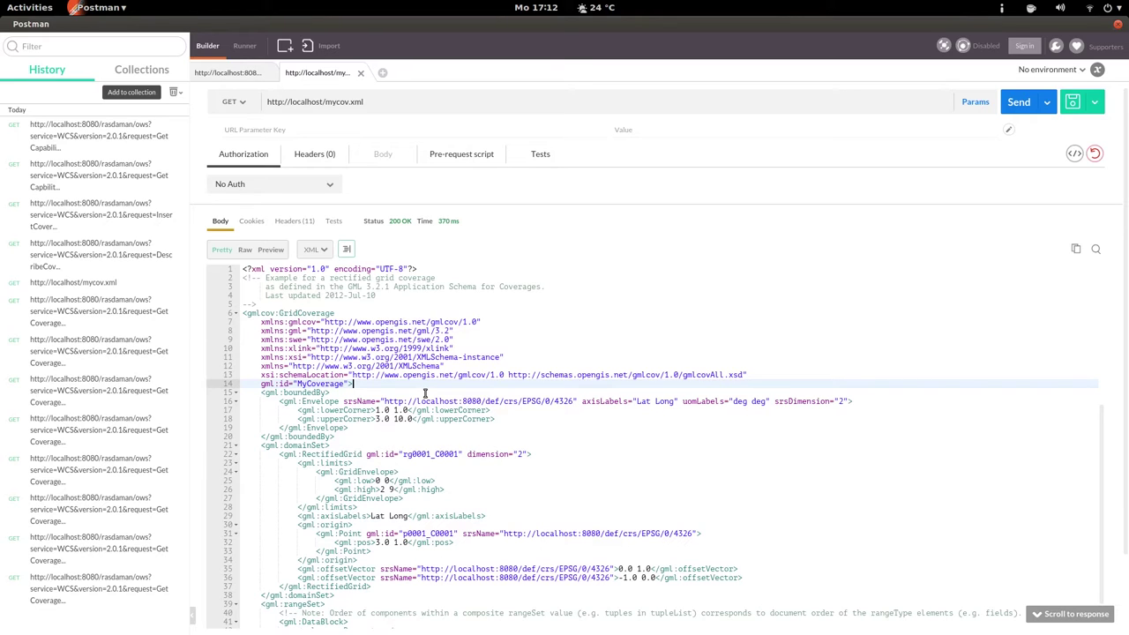
pyautogui.click(252, 76)
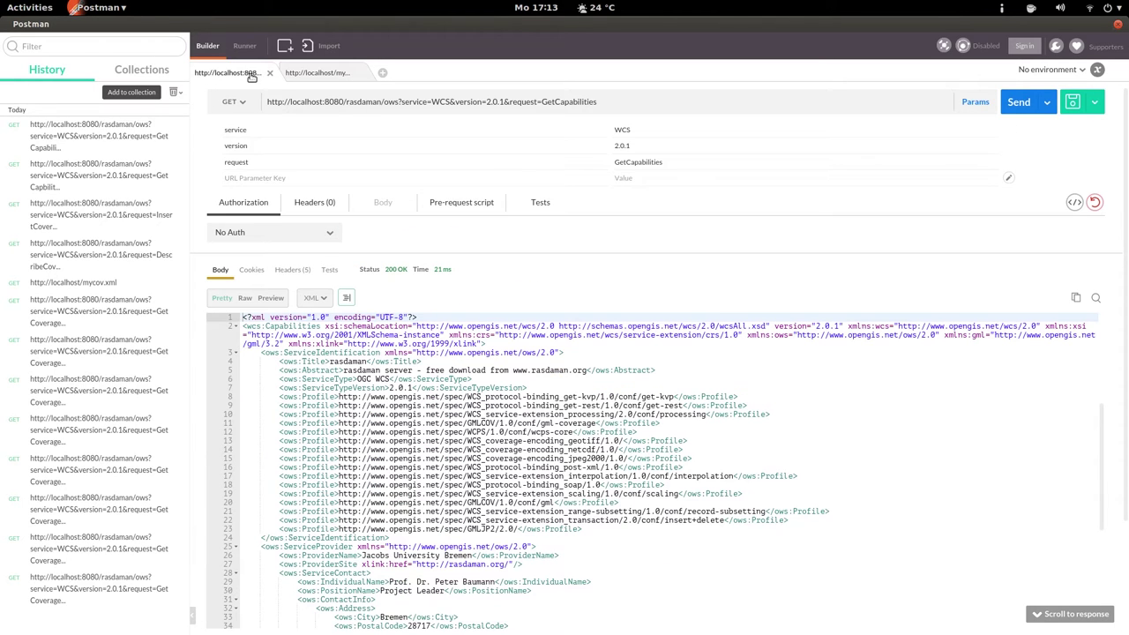
# - Change the request parameter to InsertCoverage and add a coverageRef parameter
pyautogui.doubleClick(650, 161)
pyautogui.write('InsertCoverage')
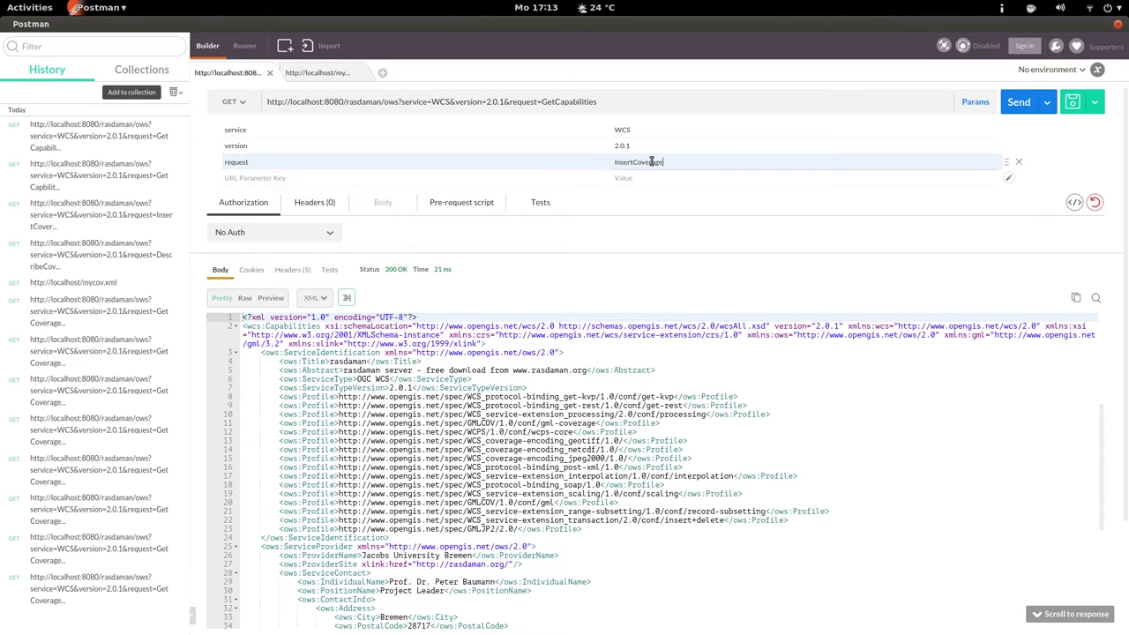
pyautogui.press('Tab')
pyautogui.write('coverag')
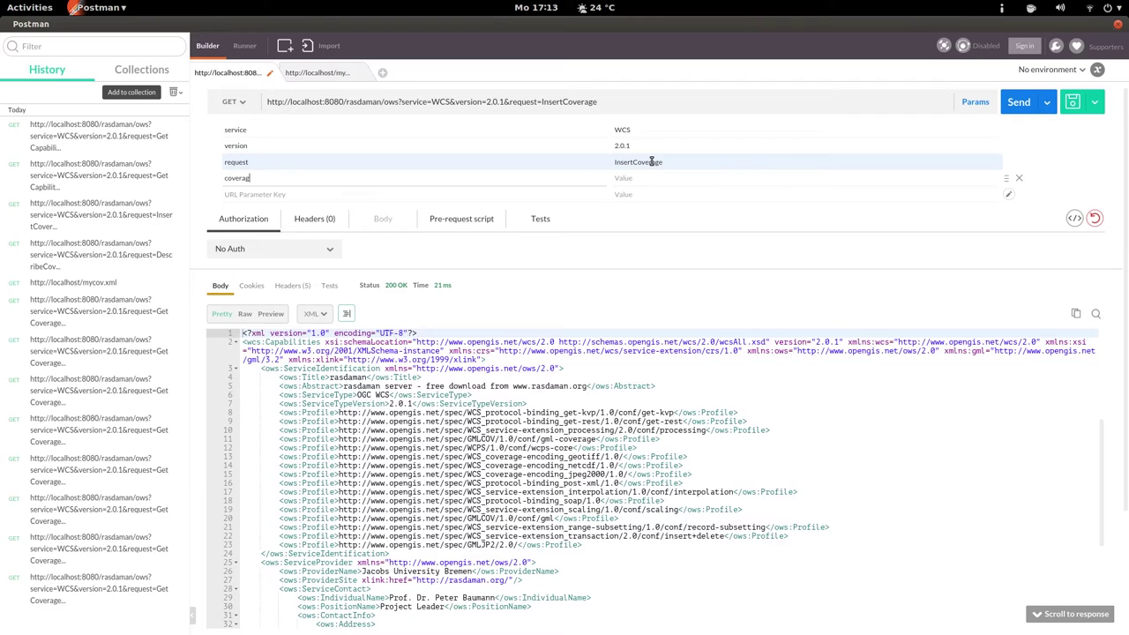
pyautogui.write('eRef')
pyautogui.click(319, 73)
pyautogui.tripleClick(367, 102)
pyautogui.hotkey('ctrl', 'c')
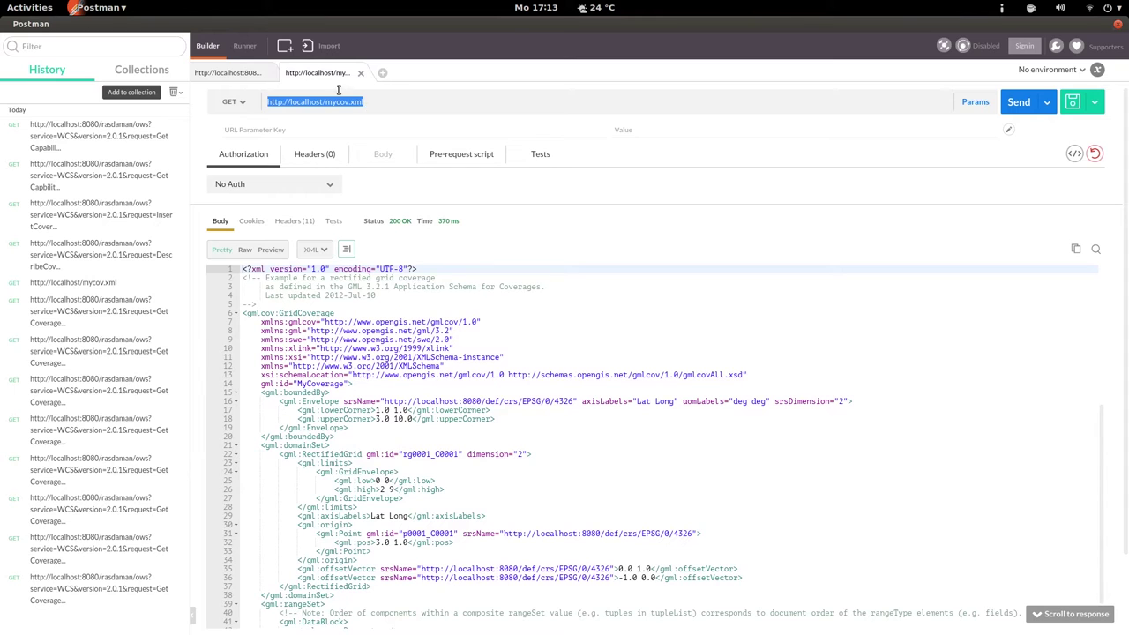
pyautogui.click(240, 74)
pyautogui.click(650, 177)
pyautogui.hotkey('ctrl', 'v')
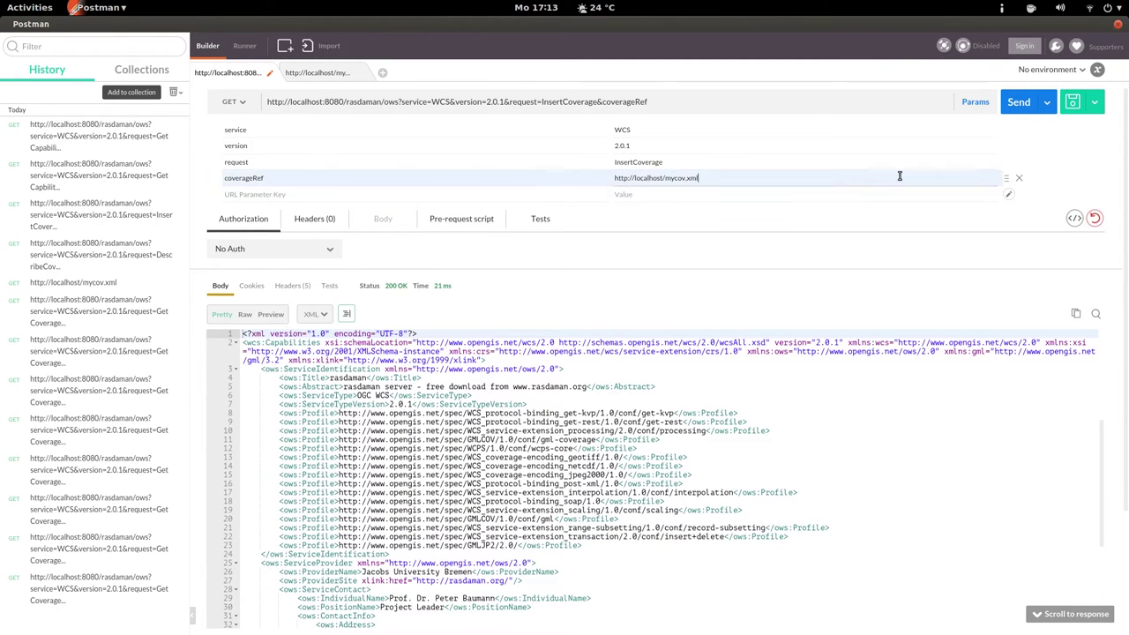
pyautogui.click(1016, 104)
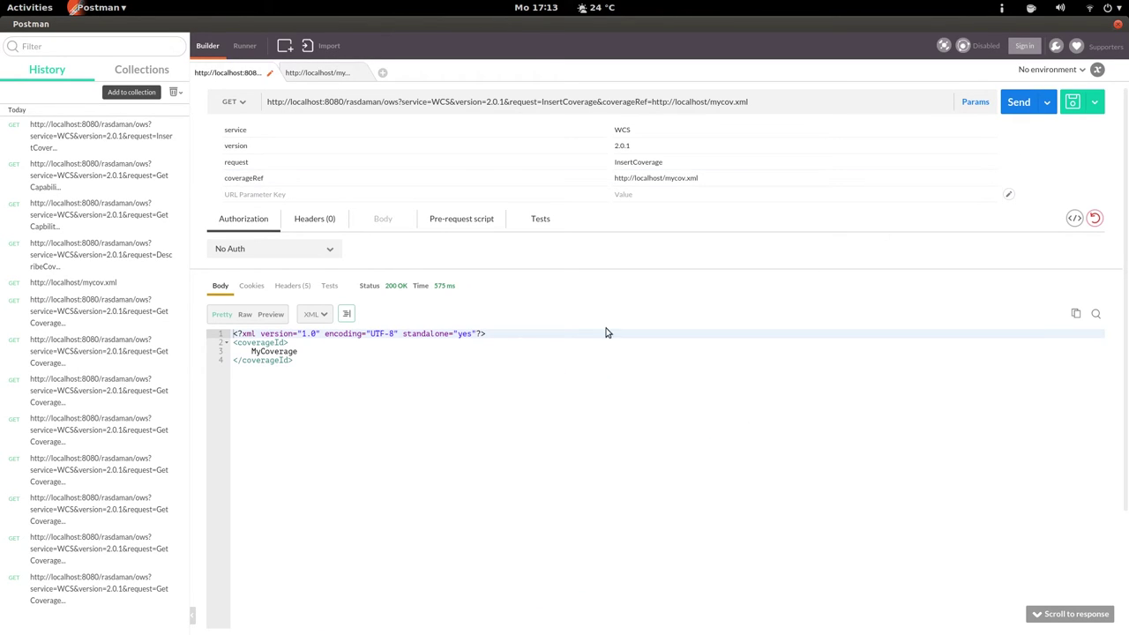
# - Turn the request into DescribeCoverage, replacing coverageRef with coverageId set to MyCoverage copied from the response, and send it
pyautogui.doubleClick(272, 351)
pyautogui.hotkey('ctrl', 'c')
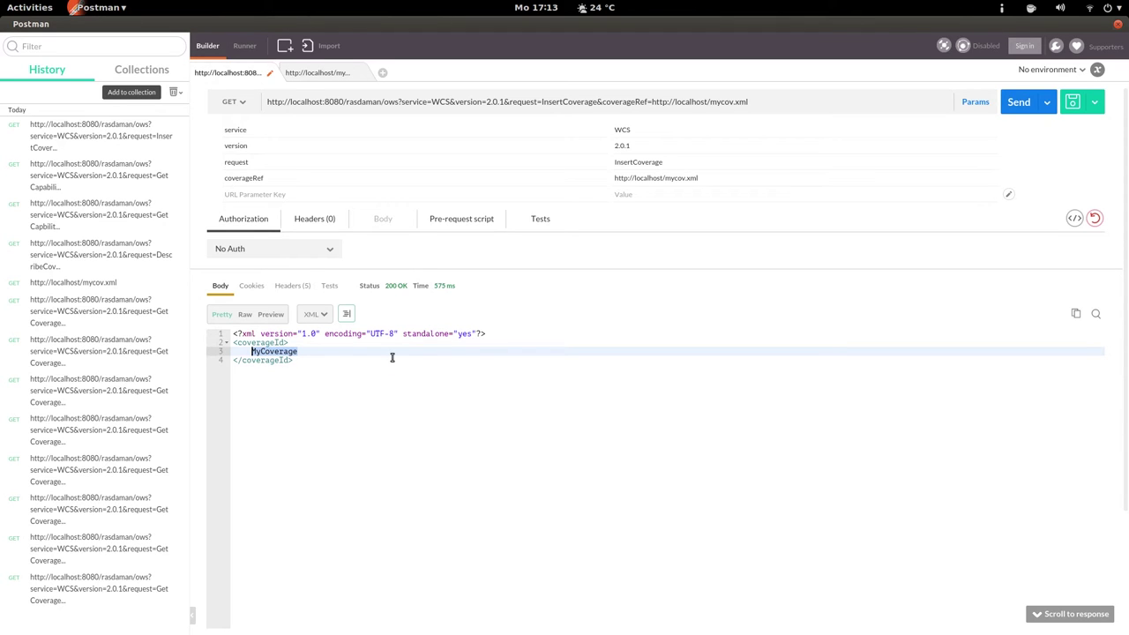
pyautogui.doubleClick(639, 163)
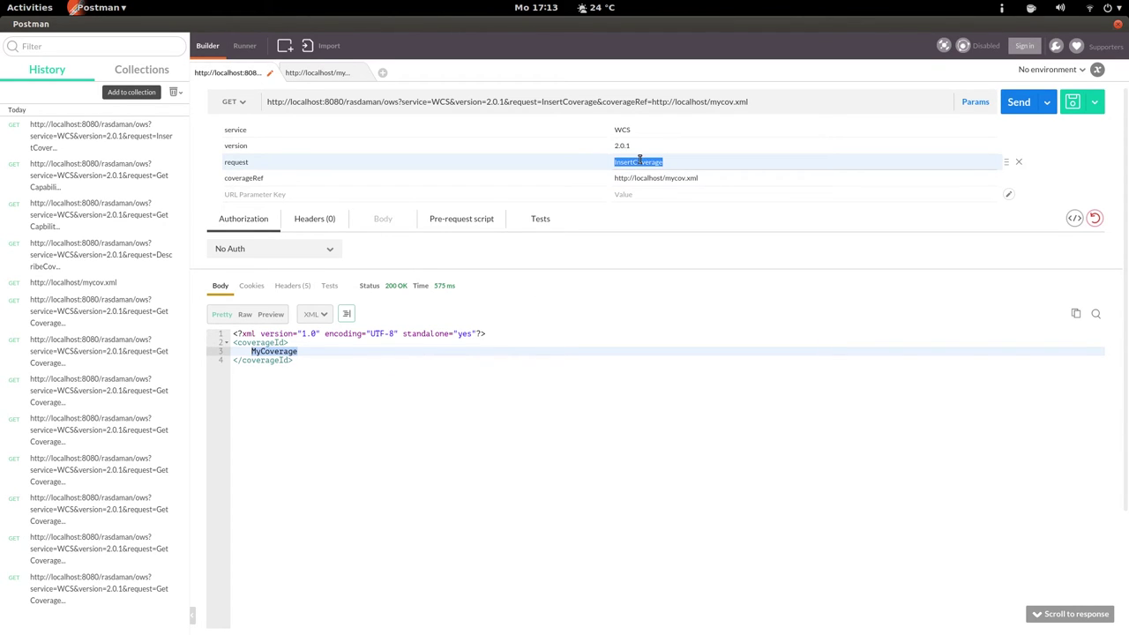
pyautogui.write('Descri')
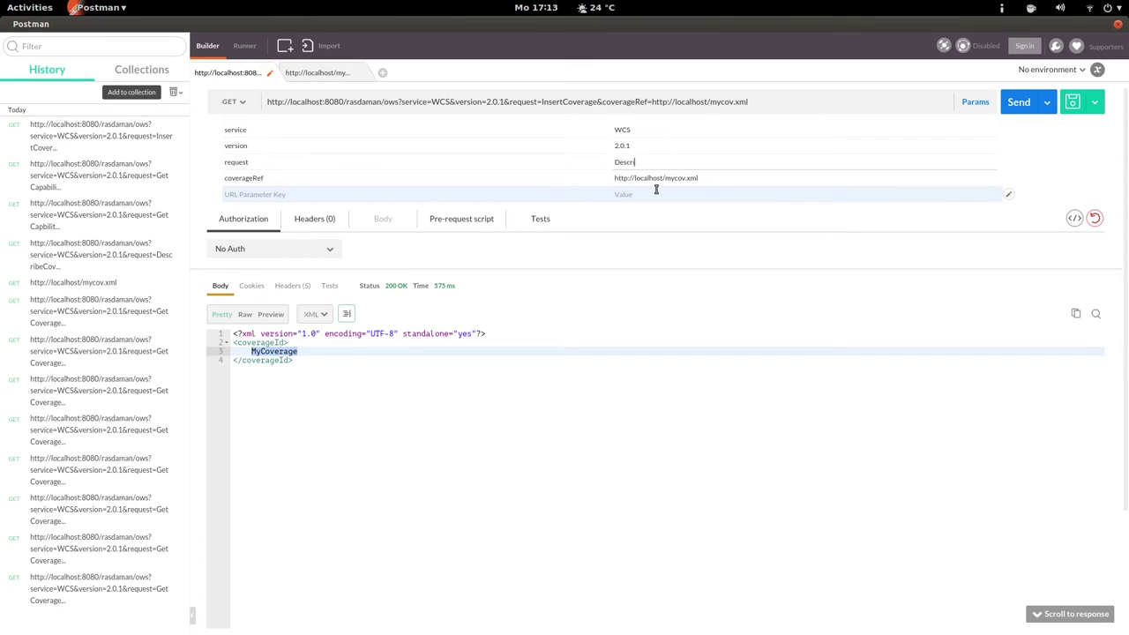
pyautogui.write('beCoverage')
pyautogui.press('Tab')
pyautogui.write('coverageId')
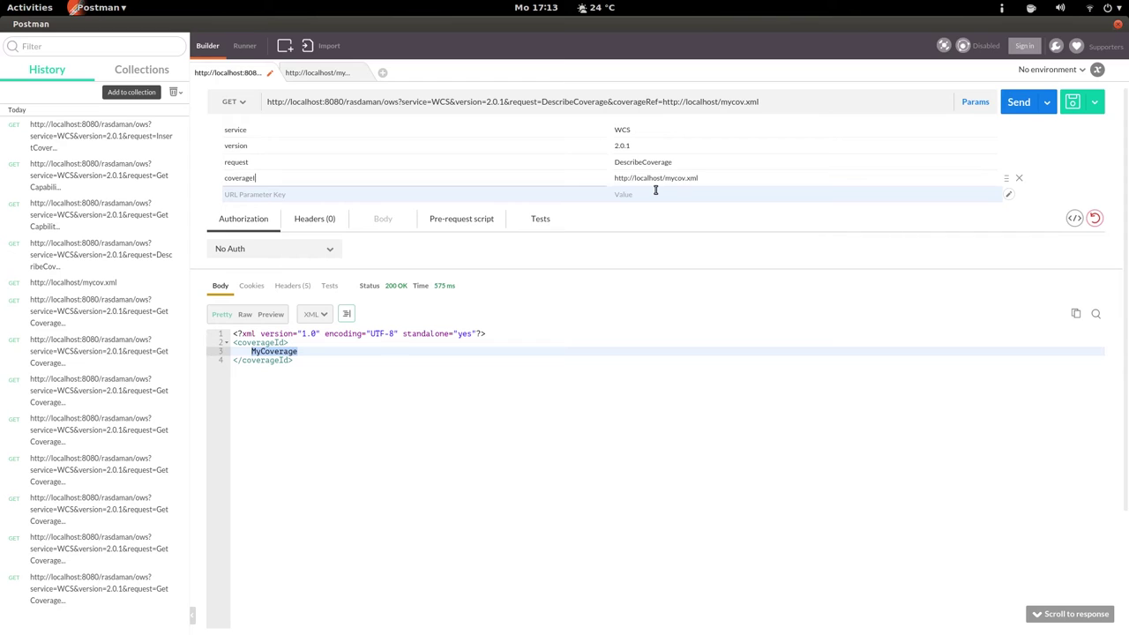
pyautogui.press('Tab')
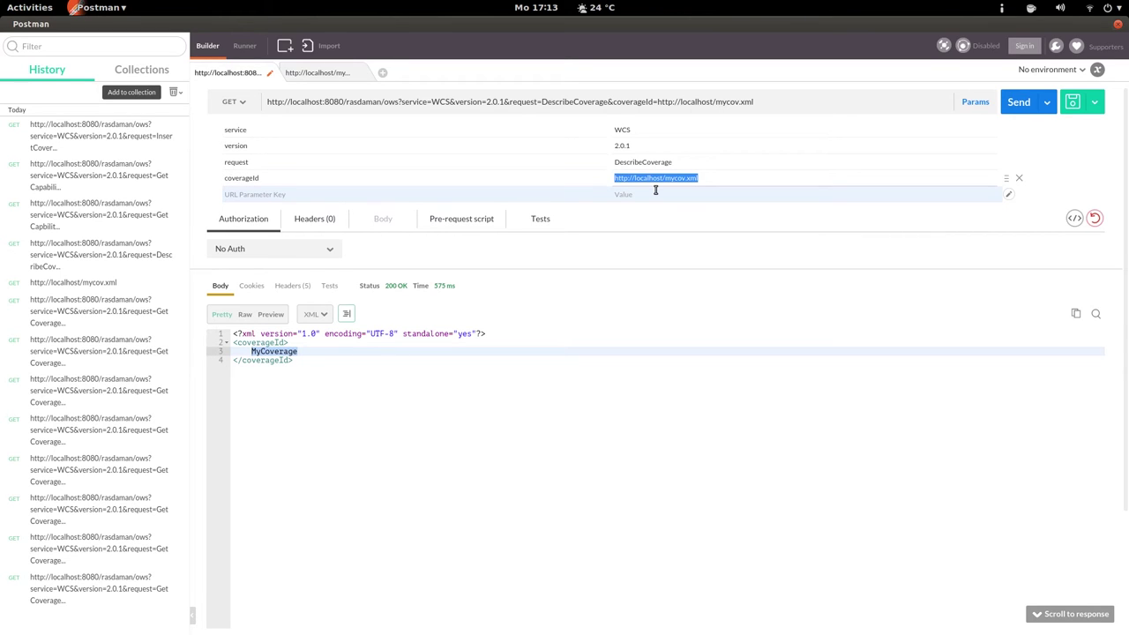
pyautogui.hotkey('ctrl', 'v')
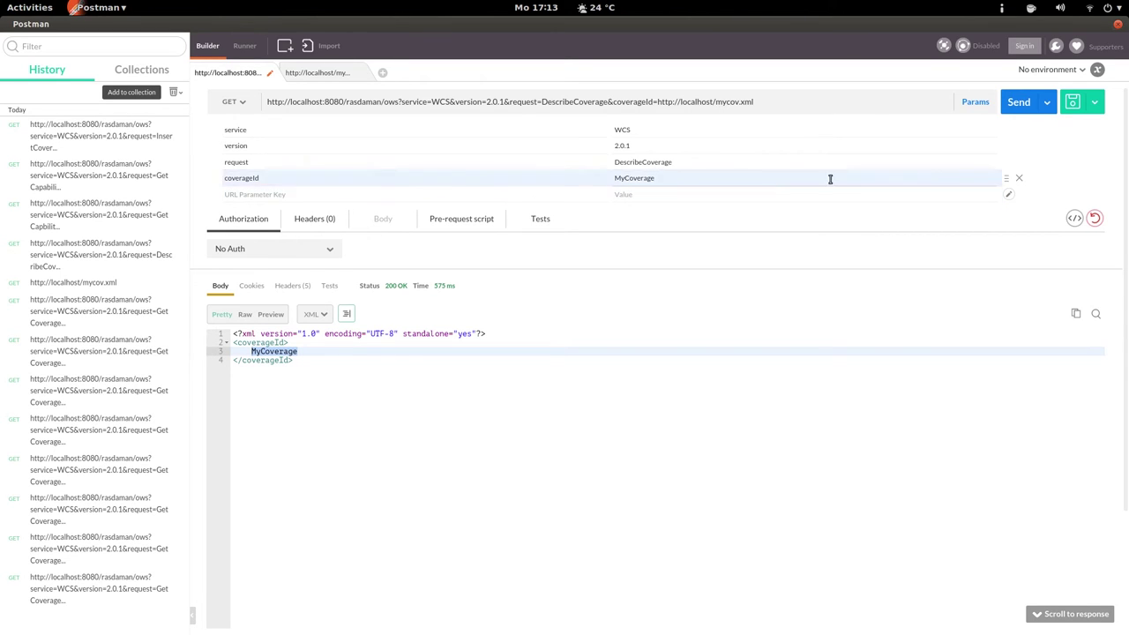
pyautogui.click(1027, 101)
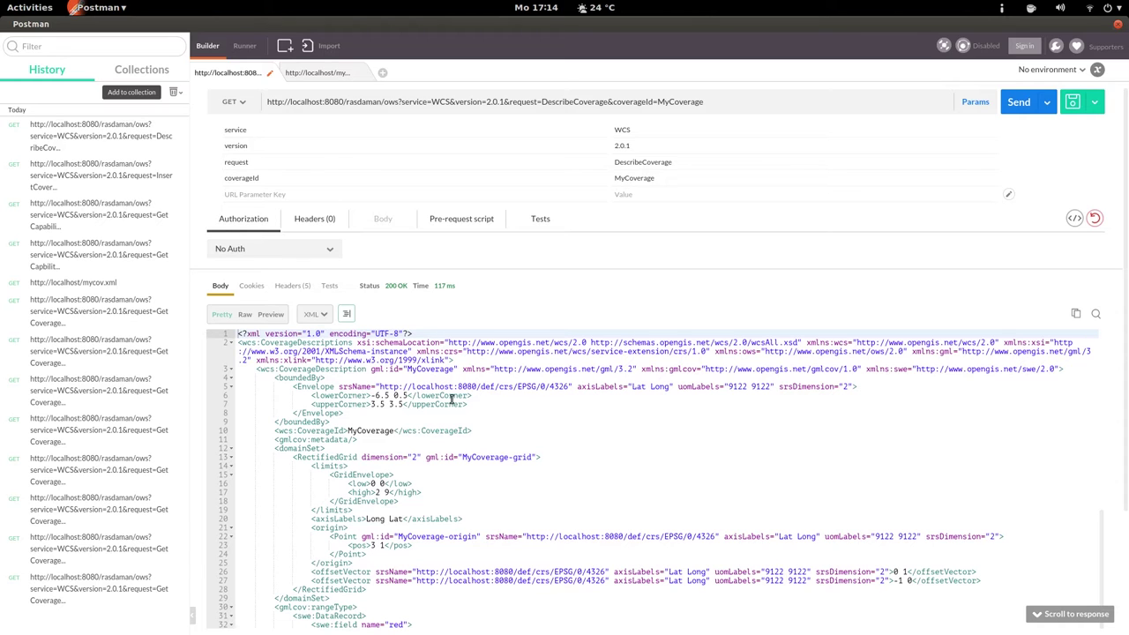
# - Change the request parameter to DeleteCoverage for the coverage MyCoverage and send the request
pyautogui.doubleClick(657, 161)
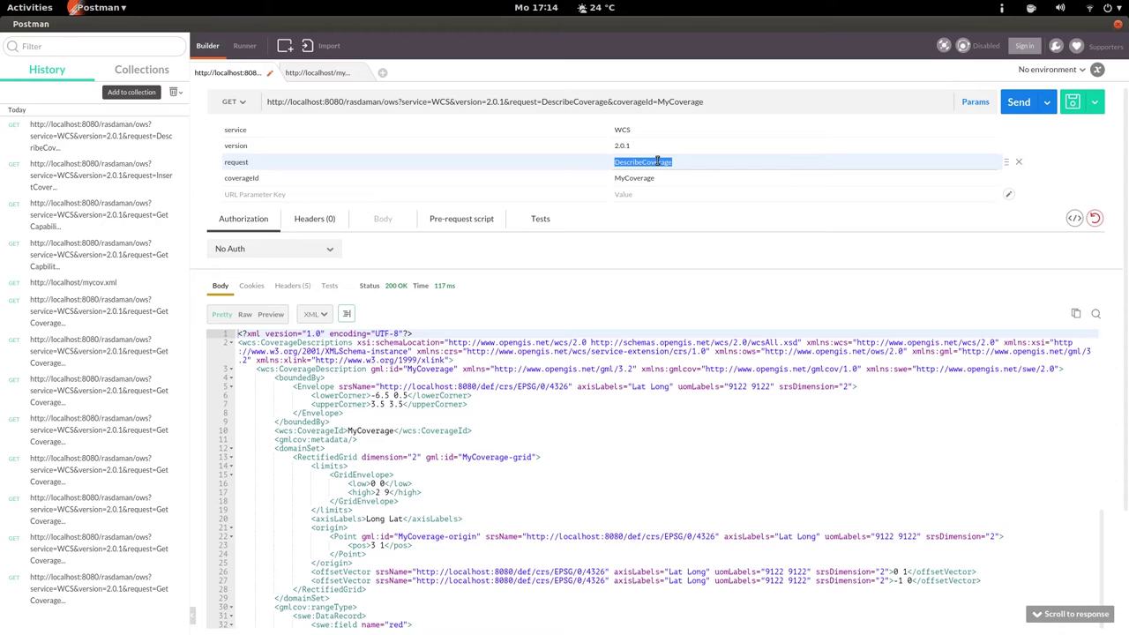
pyautogui.write('Descr')
pyautogui.press('BackSpace')
pyautogui.press('BackSpace')
pyautogui.press('BackSpace')
pyautogui.write('leteCoverage')
pyautogui.press('Tab')
pyautogui.click(698, 184)
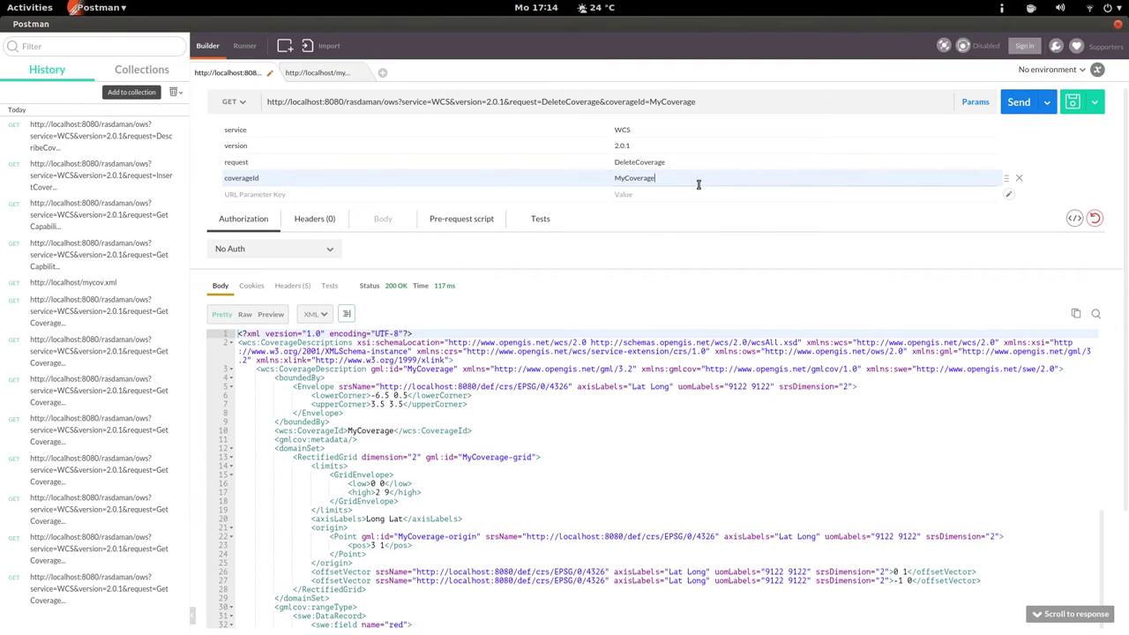
pyautogui.click(1019, 102)
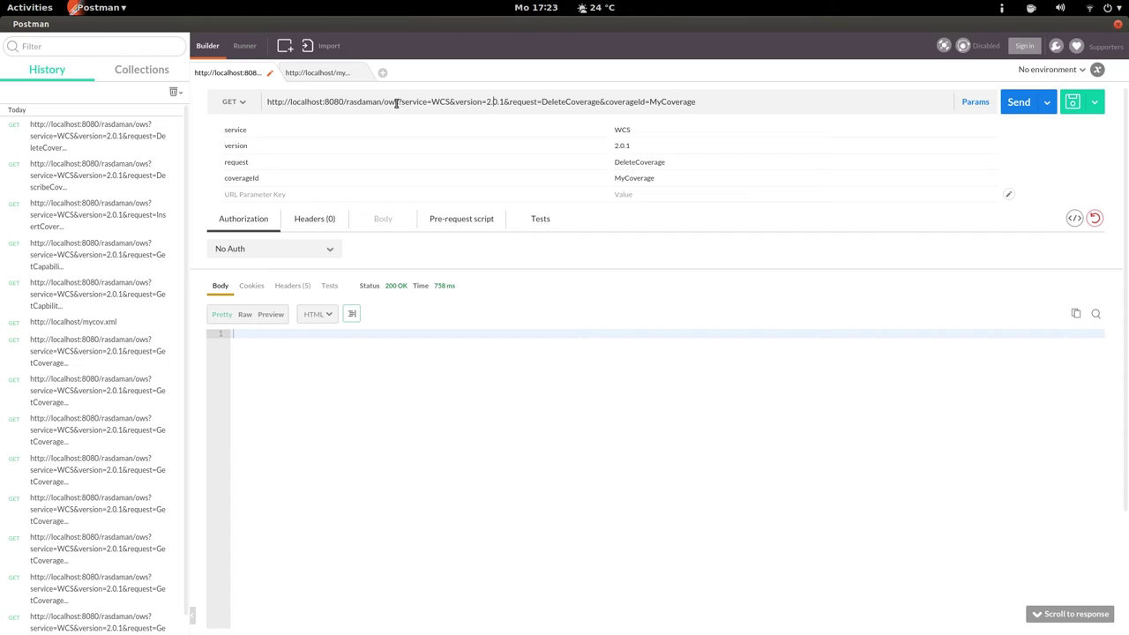
pyautogui.moveTo(400, 103); pyautogui.dragTo(714, 106)
pyautogui.press('BackSpace')
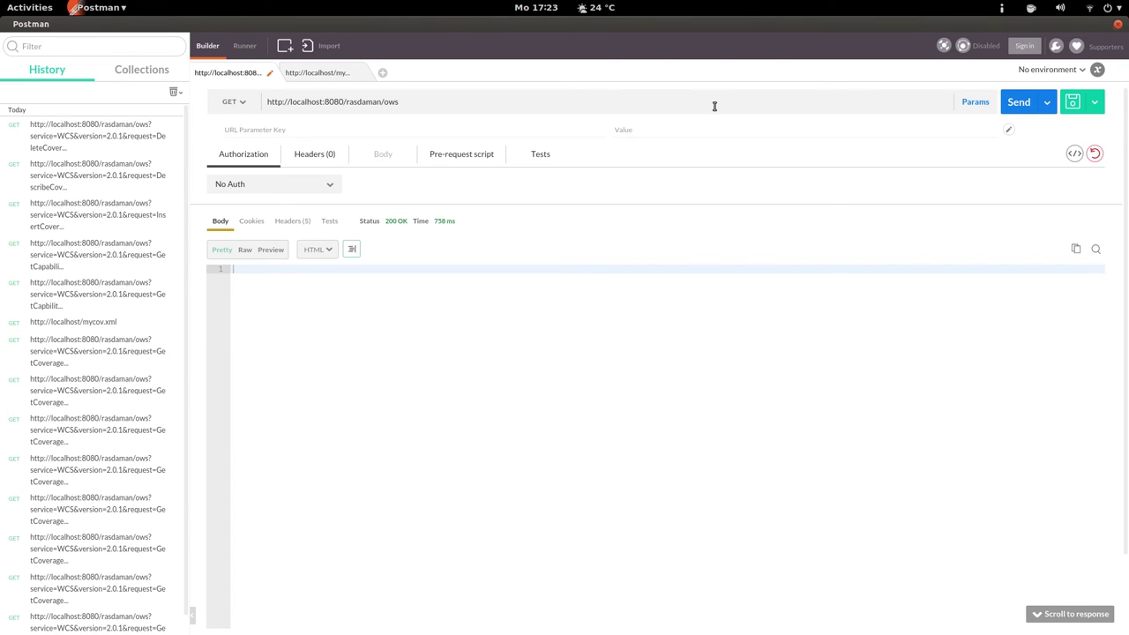
pyautogui.click(247, 107)
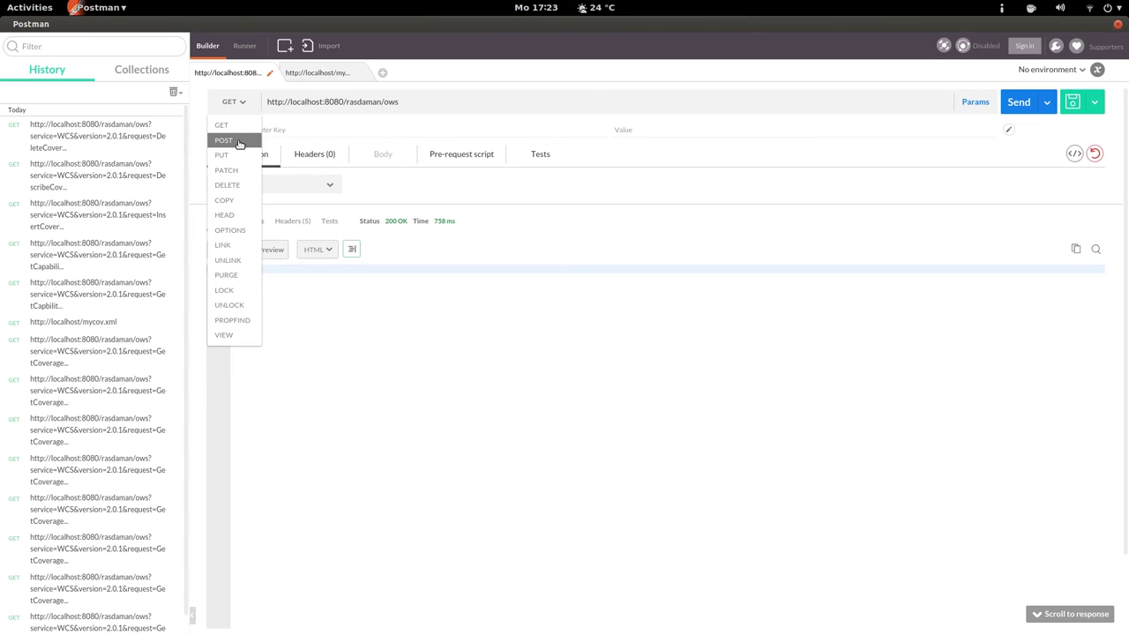
pyautogui.click(238, 143)
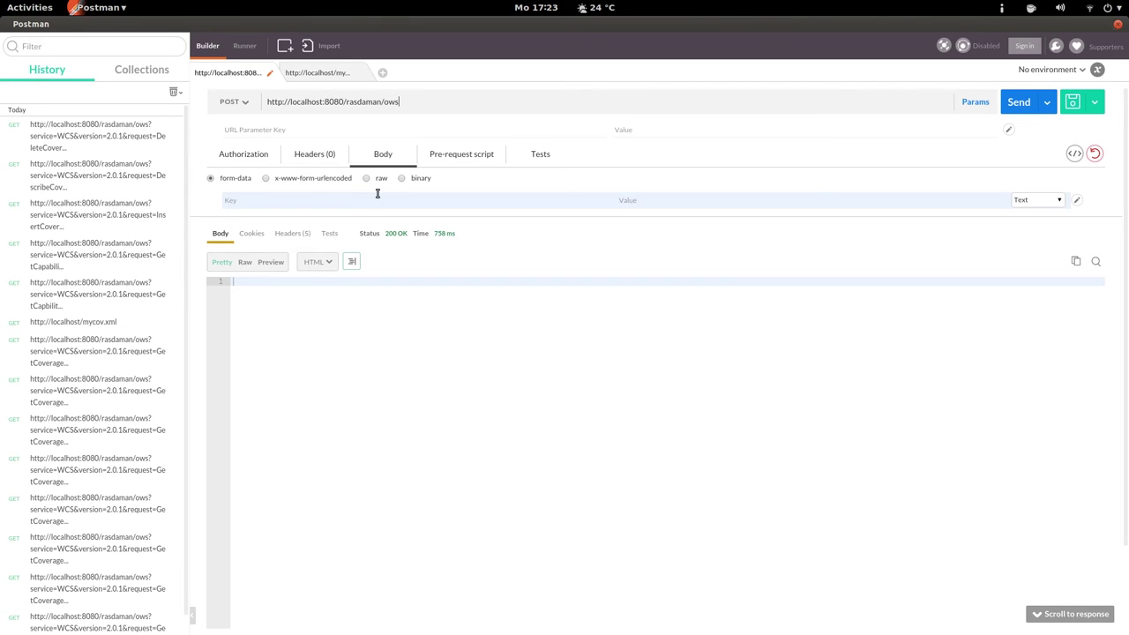
pyautogui.moveTo(371, 102); pyautogui.dragTo(408, 102)
pyautogui.click(407, 102)
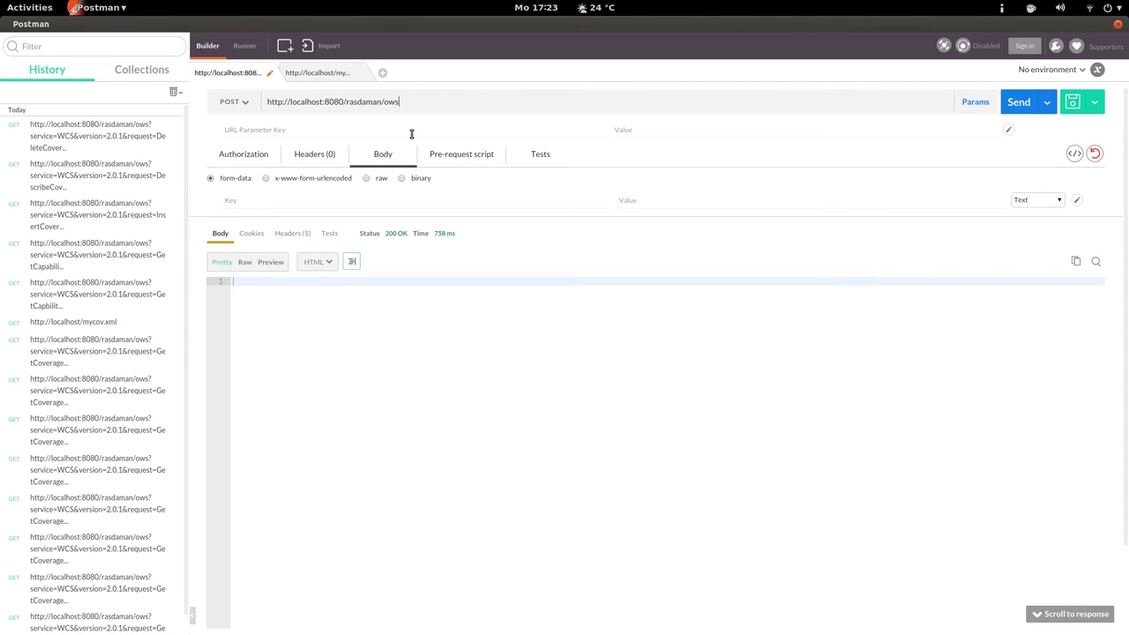
# - Set the body to raw XML (text/xml) and paste the GetCapabilities XML request accepting version 2.0.1, copied from Sublime Text
pyautogui.click(365, 180)
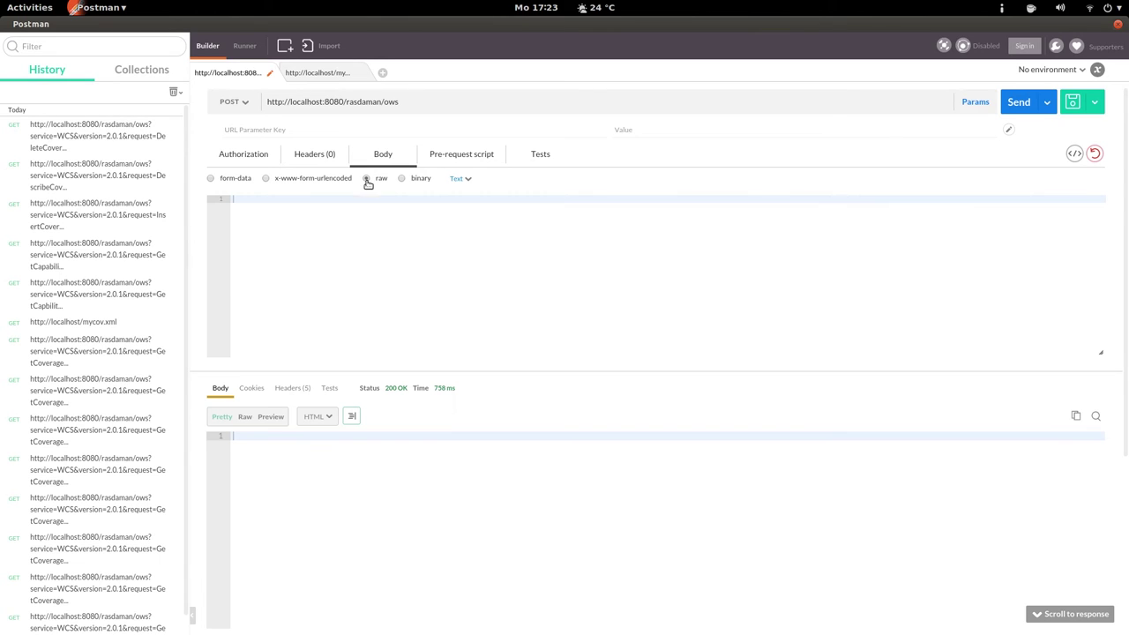
pyautogui.click(460, 178)
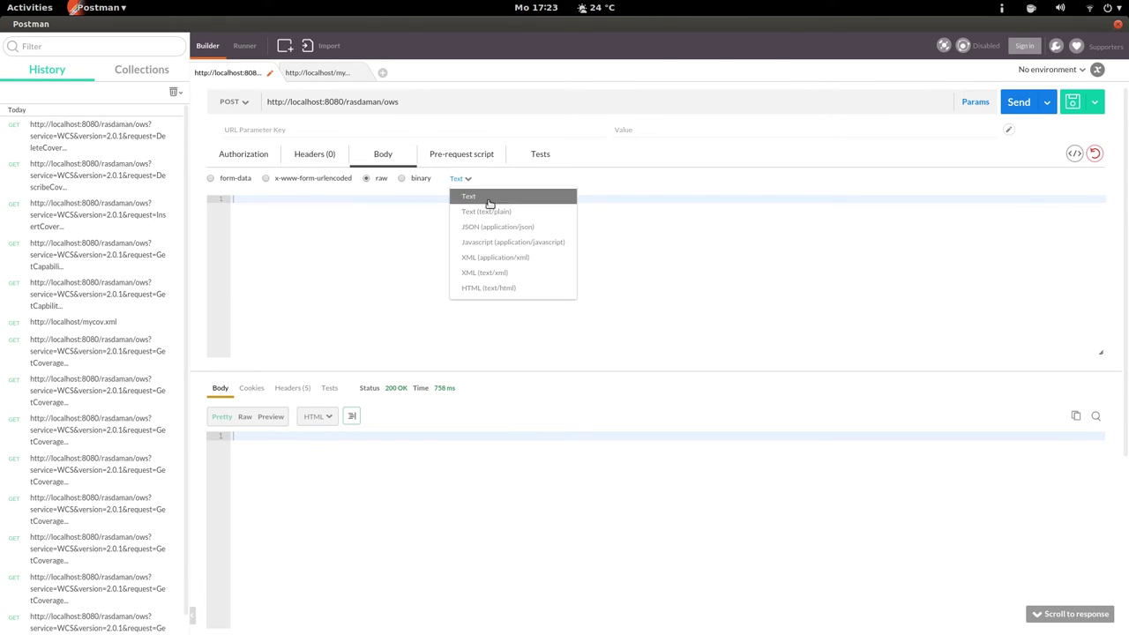
pyautogui.click(524, 272)
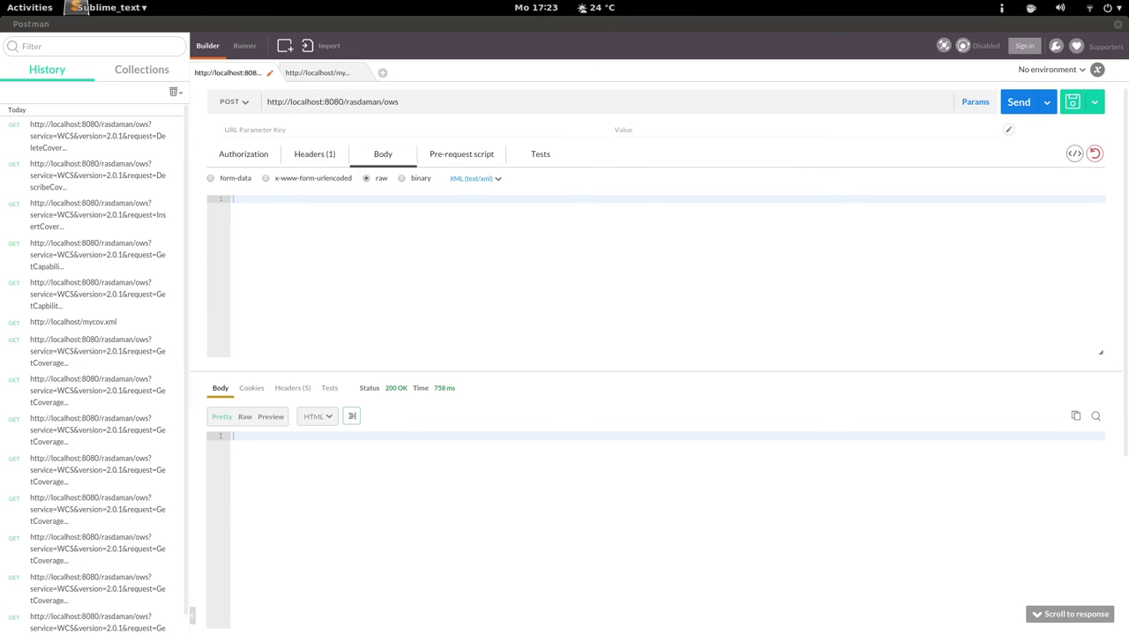
pyautogui.click(288, 224)
pyautogui.write('<?xml version="1.0" encoding="UTF-8"?> <GetCapabilities  xmlns:xsi="http://www.w3.org/2001/XMLSchema-instance"  xmlns:ows="http://www.opengis.net/ows/1.1"  xmlns:wcs="http://www.opengis.net/wcs/2.0"  xsi:schemaLocation=  "http://schemas.opengis.net/wcs/2.0 ../wcsAll.xsd"  service="WCS">  <ows:AcceptVersions>  <ows:Version>2.0.1</ows:Version>  </ows:AcceptVersions> </GetCapabilities>')
# - Set off the ows:AcceptVersions block with blank lines above and below, and indent the ows:Version element inside it
pyautogui.click(357, 252)
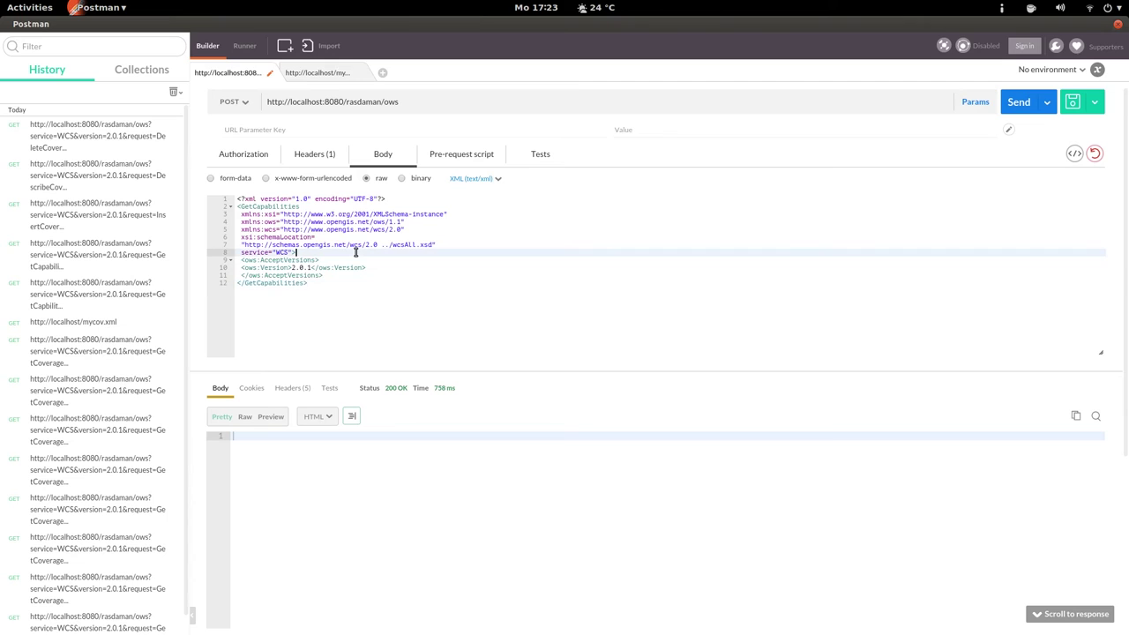
pyautogui.press('Return')
pyautogui.press('Down')
pyautogui.press('Down')
pyautogui.press('Down')
pyautogui.press('End')
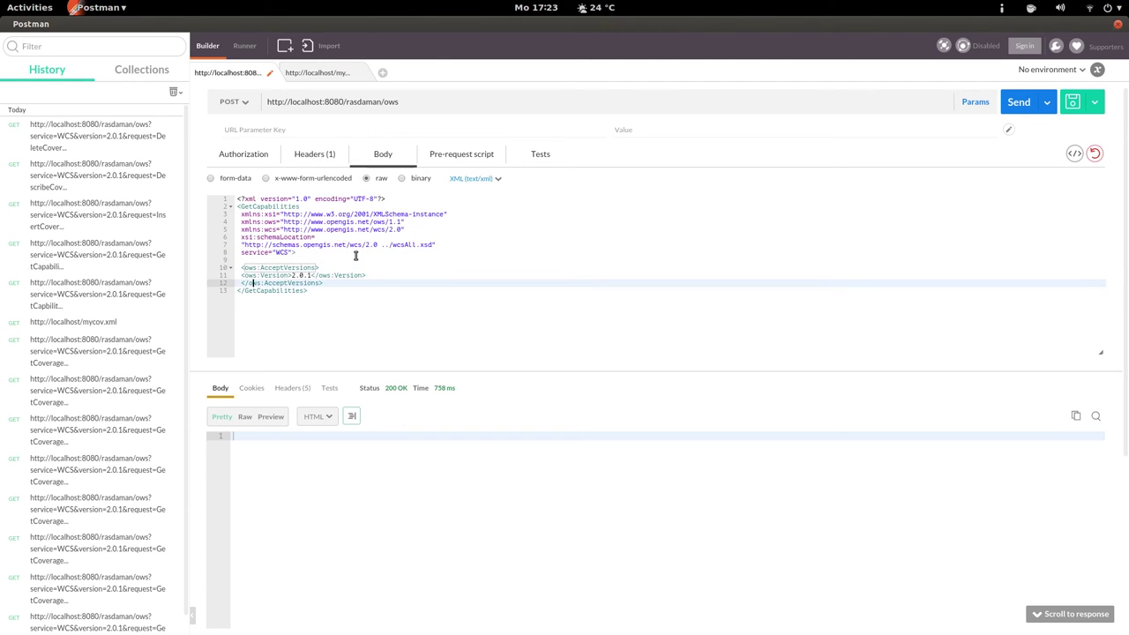
pyautogui.press('Return')
pyautogui.press('Up')
pyautogui.press('Up')
pyautogui.press('Tab')
pyautogui.click(356, 255)
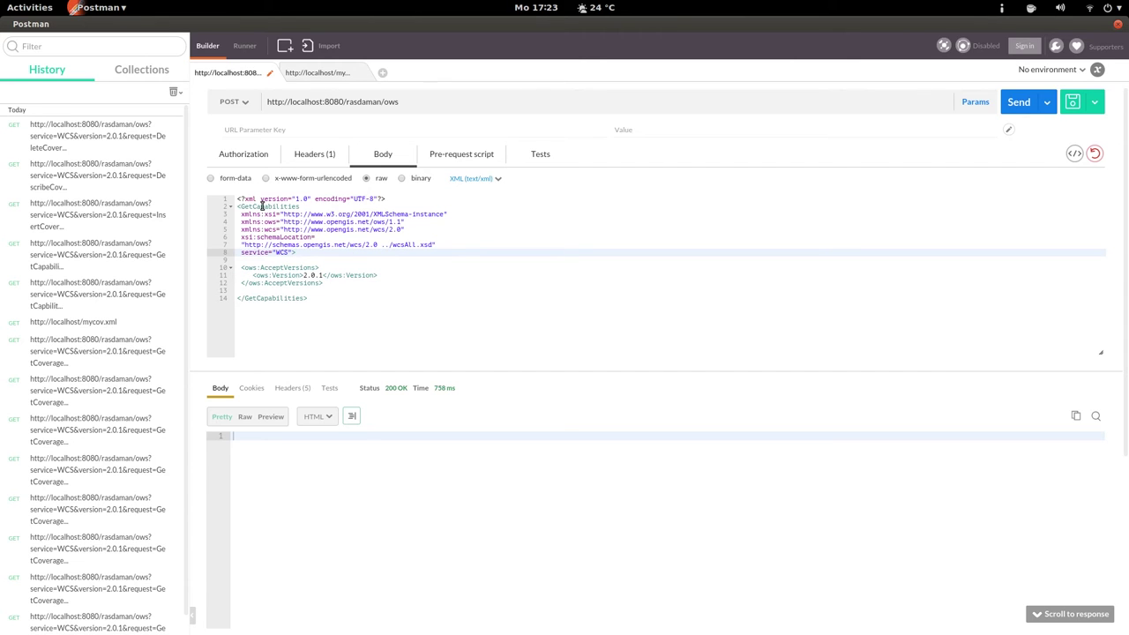
# - Review the GetCapabilities root element and the accepted version in the XML body, and send the POST request
pyautogui.moveTo(241, 207); pyautogui.dragTo(301, 206)
pyautogui.click(305, 301)
pyautogui.click(338, 284)
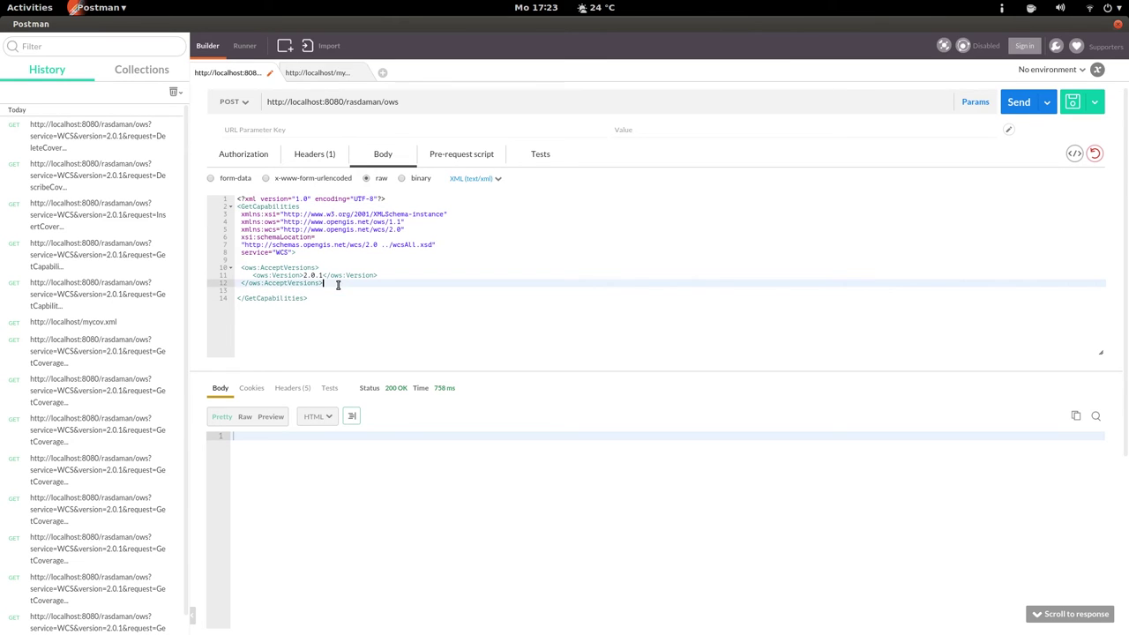
pyautogui.click(343, 291)
pyautogui.click(342, 277)
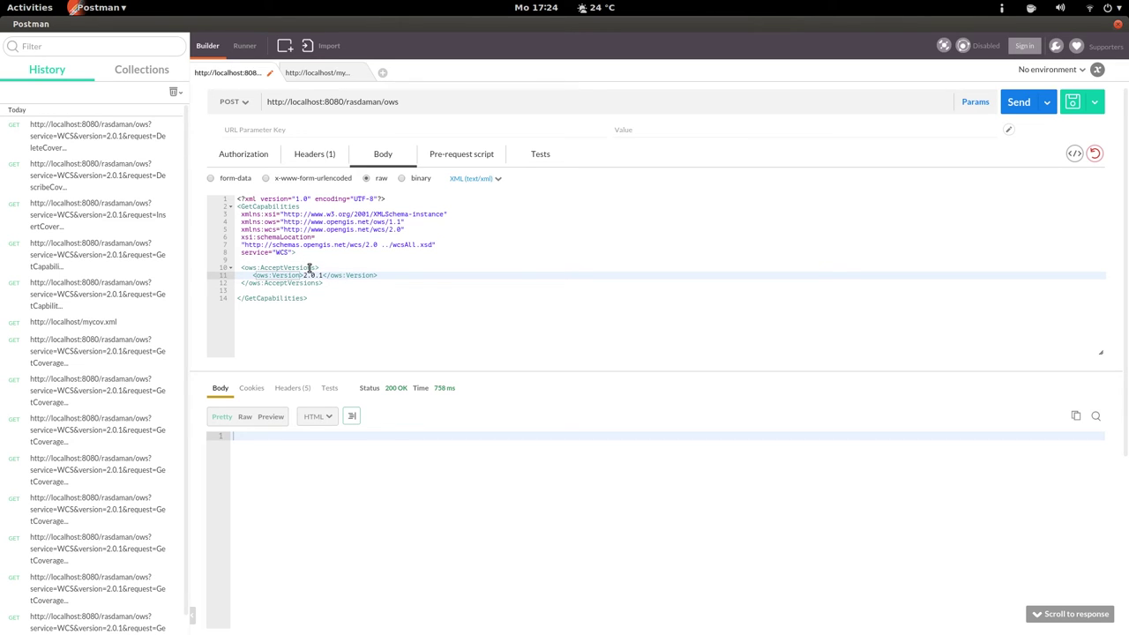
pyautogui.click(410, 319)
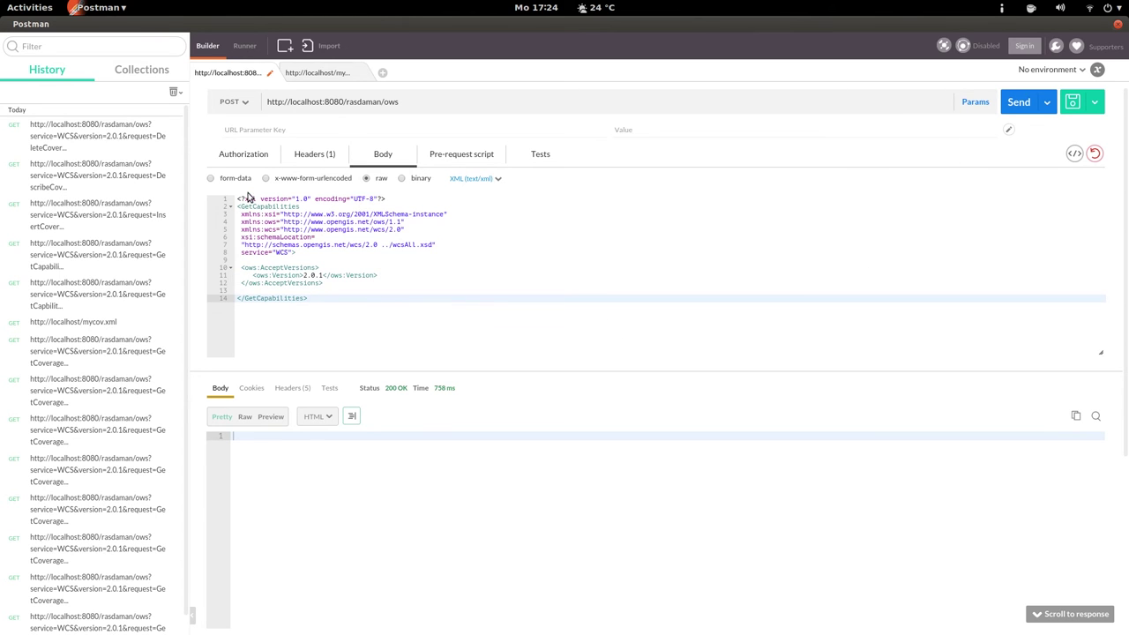
pyautogui.click(1019, 103)
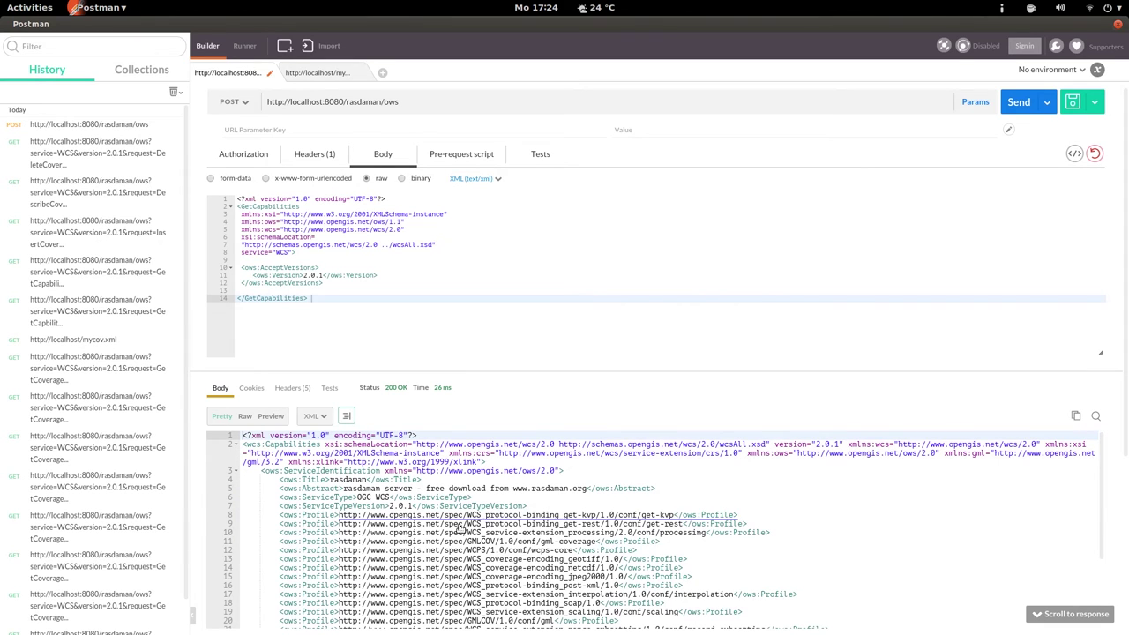
# - Examine the operations metadata in the capabilities response for the Post and Get endpoints and the PostEncoding constraint of each operation
pyautogui.scroll(-5, 460, 520)
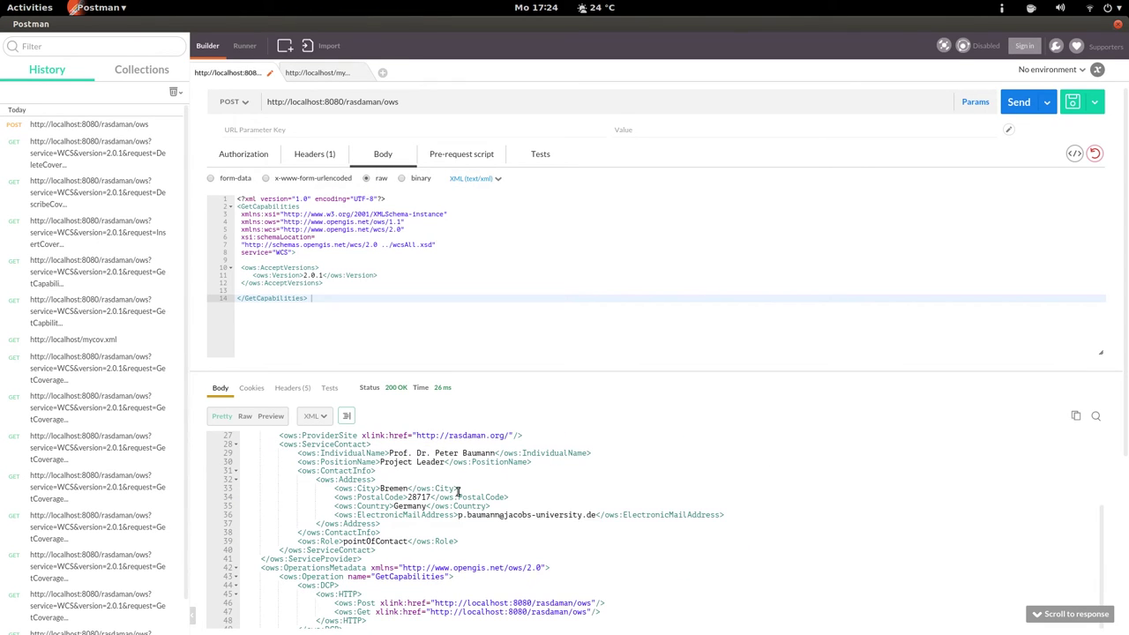
pyautogui.scroll(-1, 458, 491)
pyautogui.scroll(-2, 457, 491)
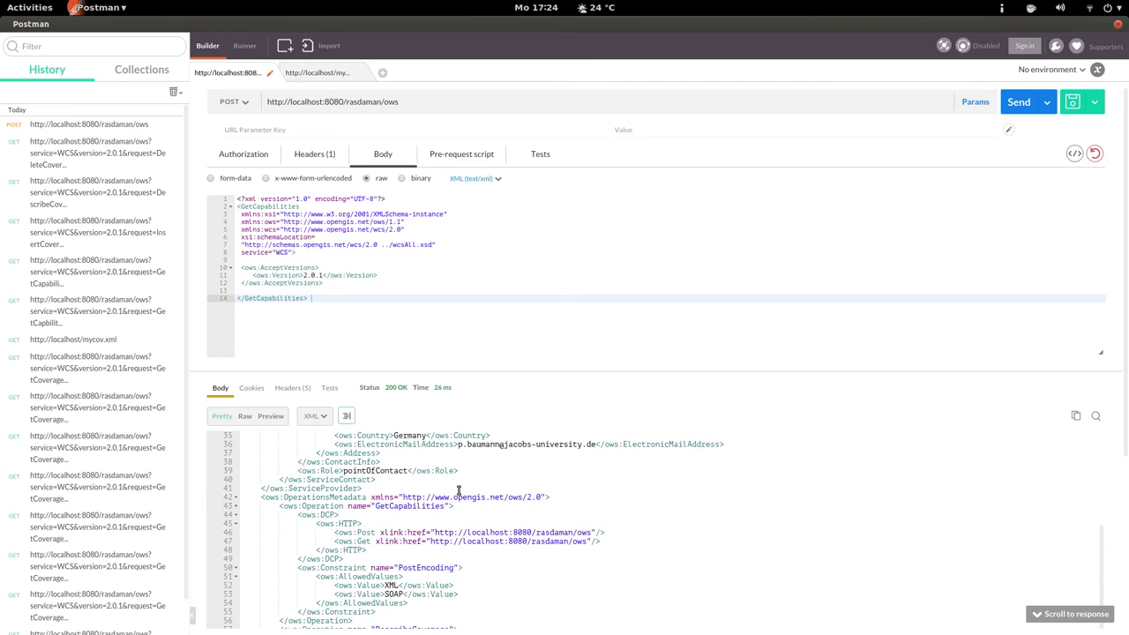
pyautogui.scroll(-2, 458, 491)
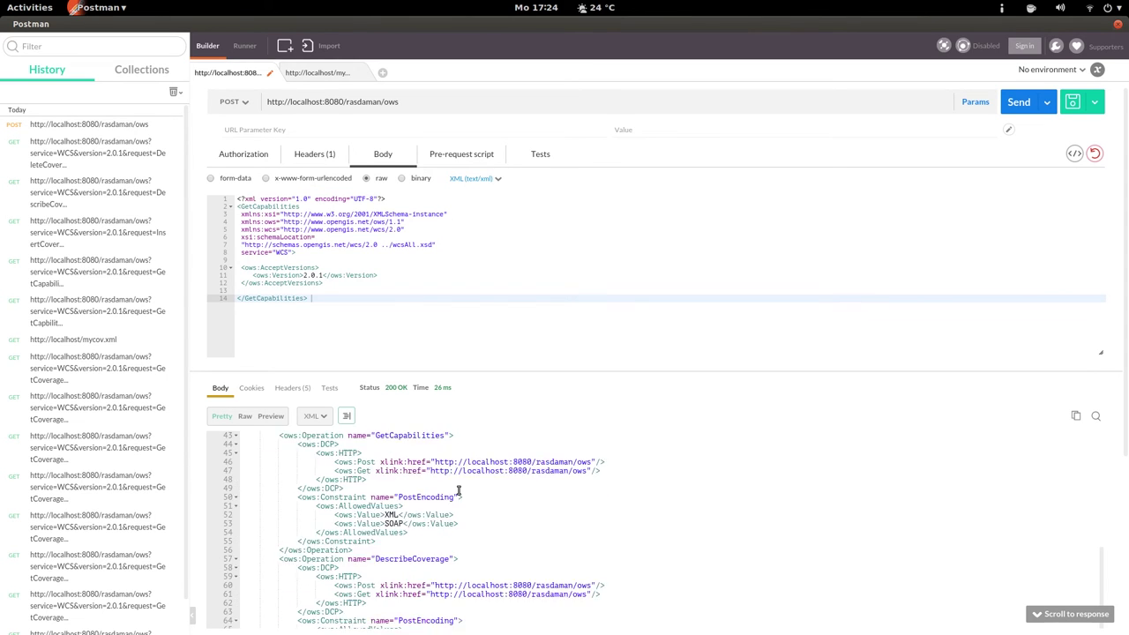
pyautogui.scroll(-1, 458, 490)
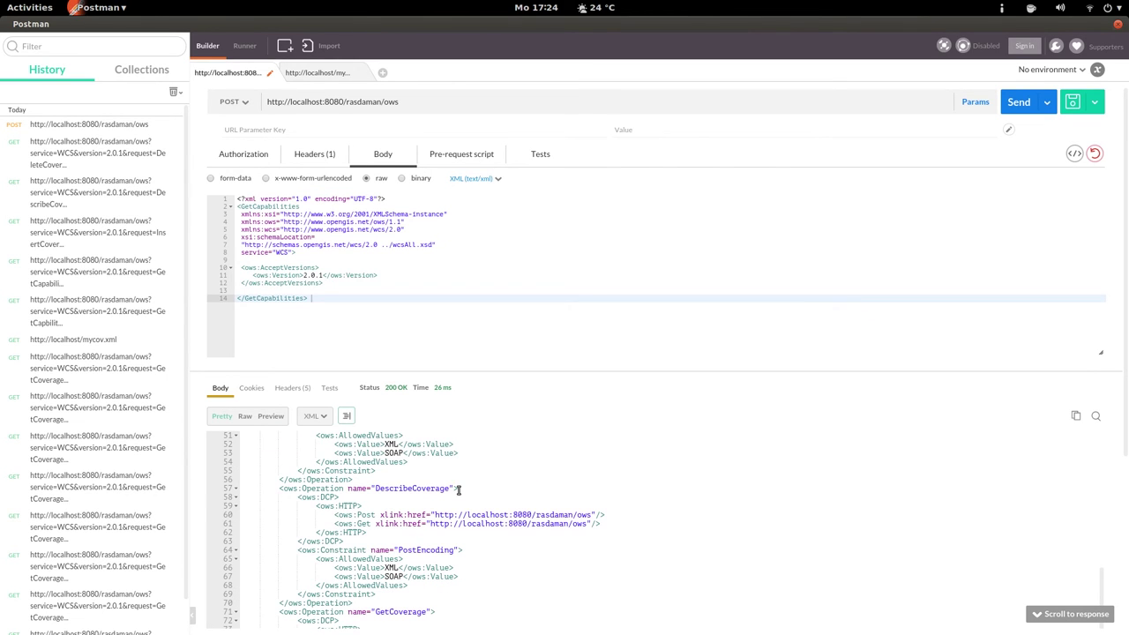
pyautogui.scroll(1, 469, 513)
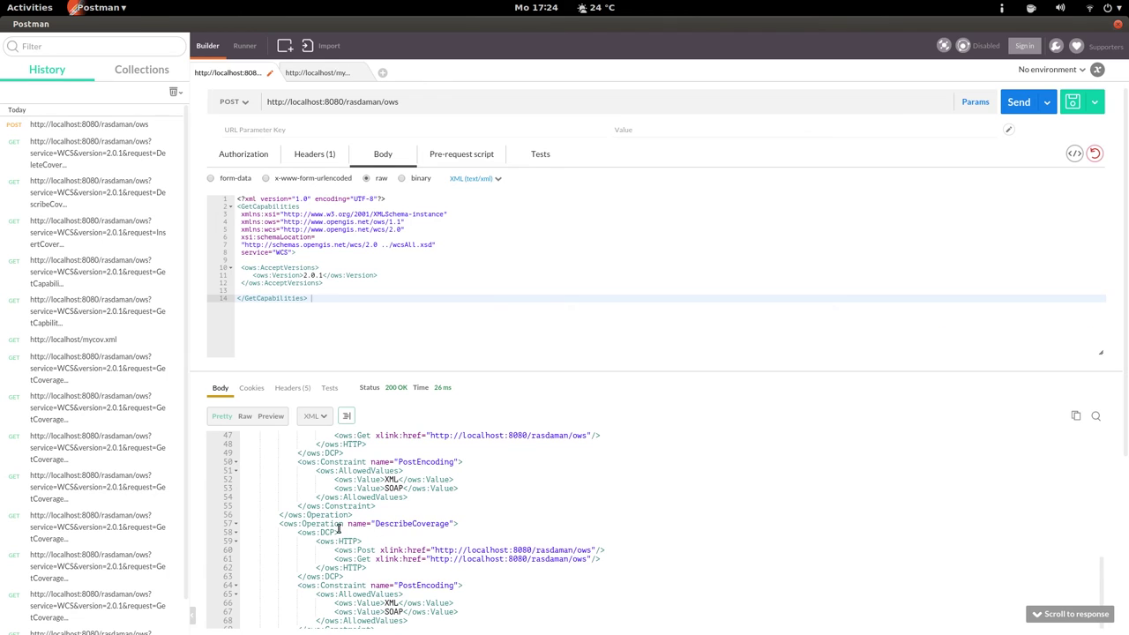
pyautogui.scroll(4, 339, 529)
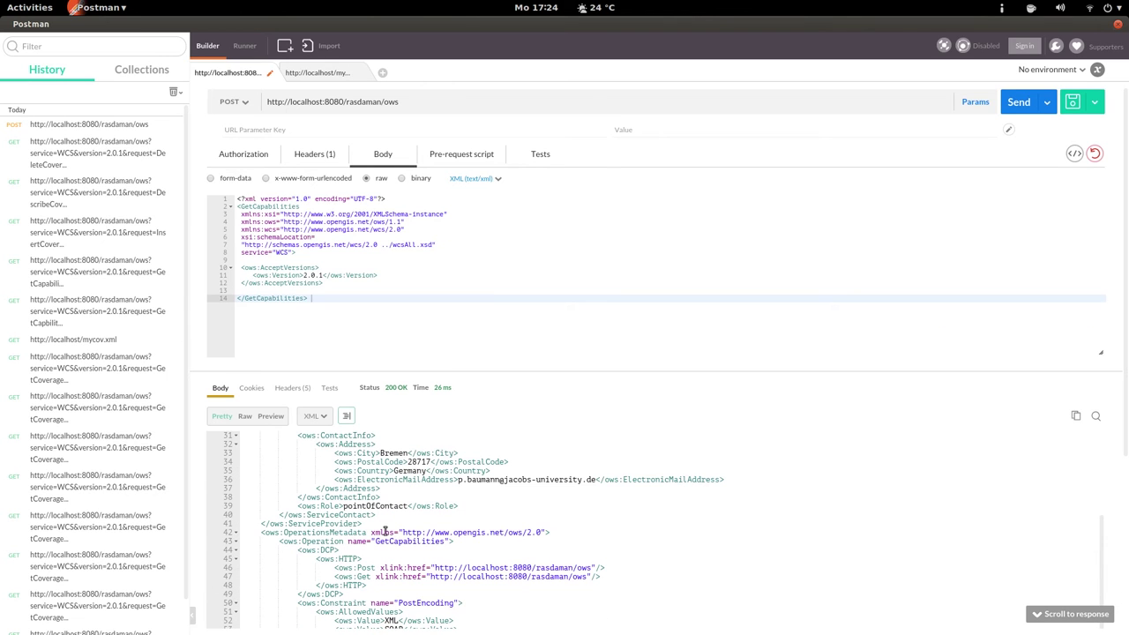
pyautogui.scroll(-3, 430, 530)
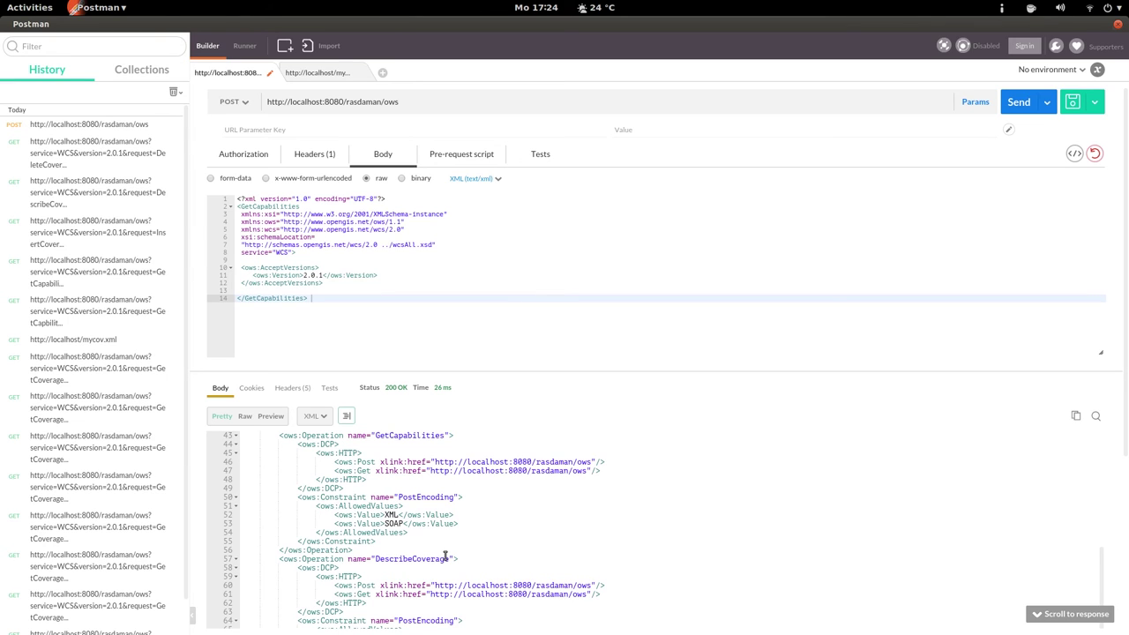
# - Replace the whole request body with the DescribeCoverage XML for coverage C0001, copied from Sublime Text
pyautogui.click(394, 106)
pyautogui.hotkey('alt', 'Tab')
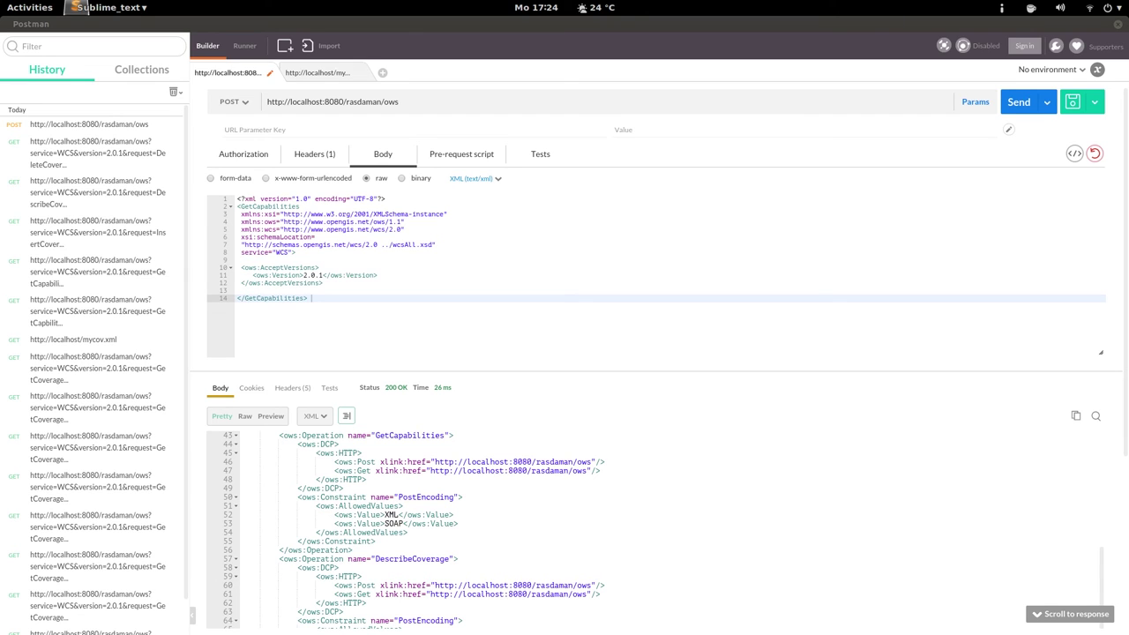
pyautogui.click(350, 315)
pyautogui.hotkey('ctrl', 'a')
pyautogui.write('<?xml version="1.0" encoding="UTF-8"?> <DescribeCoverage   xmlns:xsi="http://www.w3.org/2001/XMLSchema-instance"   xmlns:wcs="http://www.opengis.net/wcs/2.0"   xmlns:gml="http://www.opengis.net/gml/3.2"   xsi:schemaLocation=   "http://schemas.opengis.net/wcs/2.0 ../wcsAll.xsd"   service="WCS" version="2.0.1">   <wcs:CoverageId>C0001</wcs:CoverageId> </DescribeCoverage>')
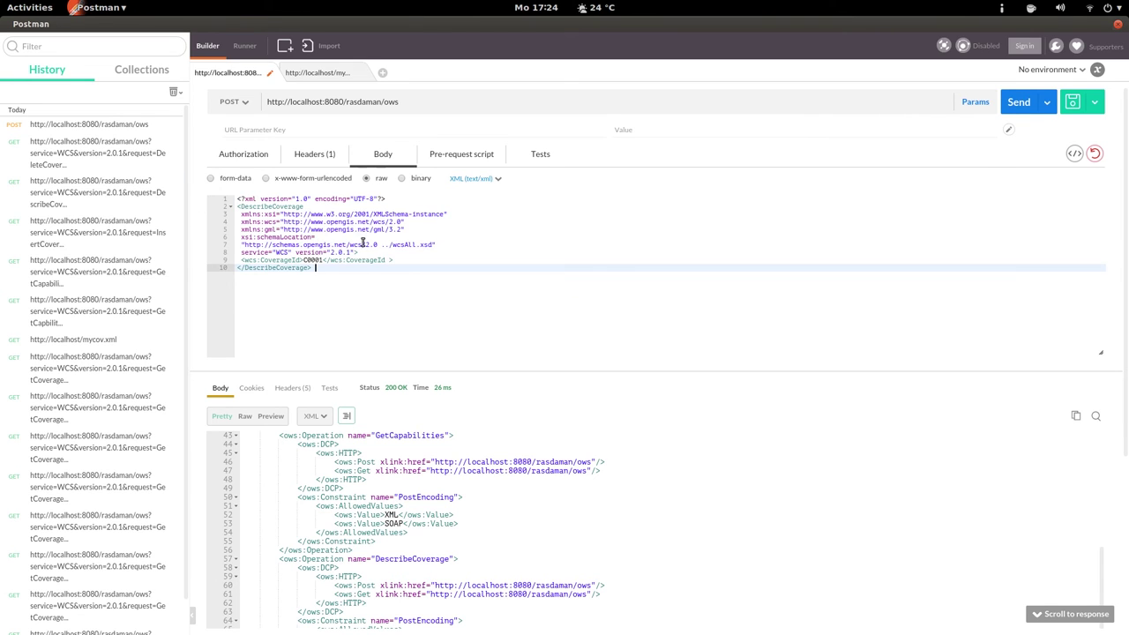
# - Set off the wcs:CoverageId element in the DescribeCoverage body with one blank line above and one below
pyautogui.click(381, 245)
pyautogui.press('Down')
pyautogui.press('Return')
pyautogui.press('Down')
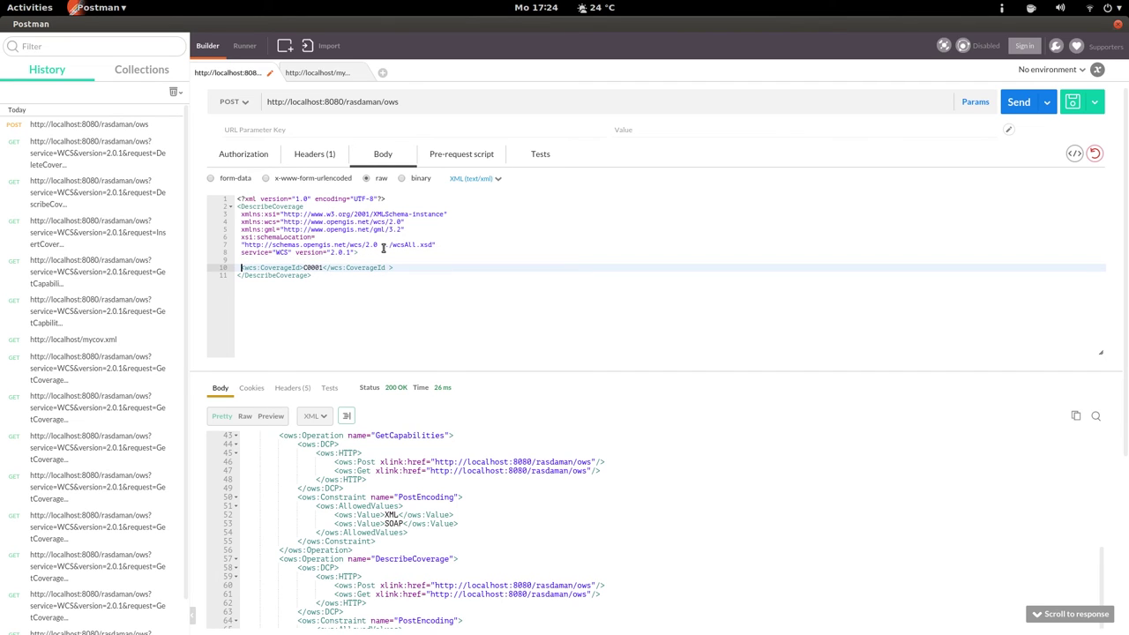
pyautogui.press('Return')
pyautogui.press('Return')
pyautogui.press('Up')
pyautogui.press('Up')
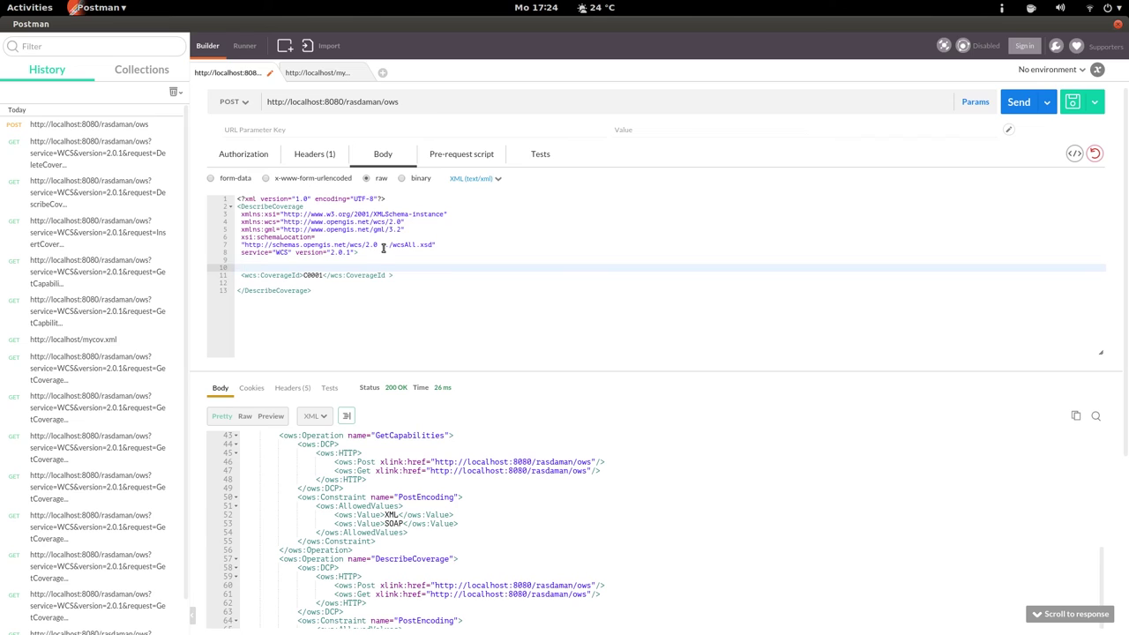
pyautogui.press('BackSpace')
# - Send the DescribeCoverage POST request and look through the returned description of C0001, from its coverage ID to the channel fields
pyautogui.click(279, 206)
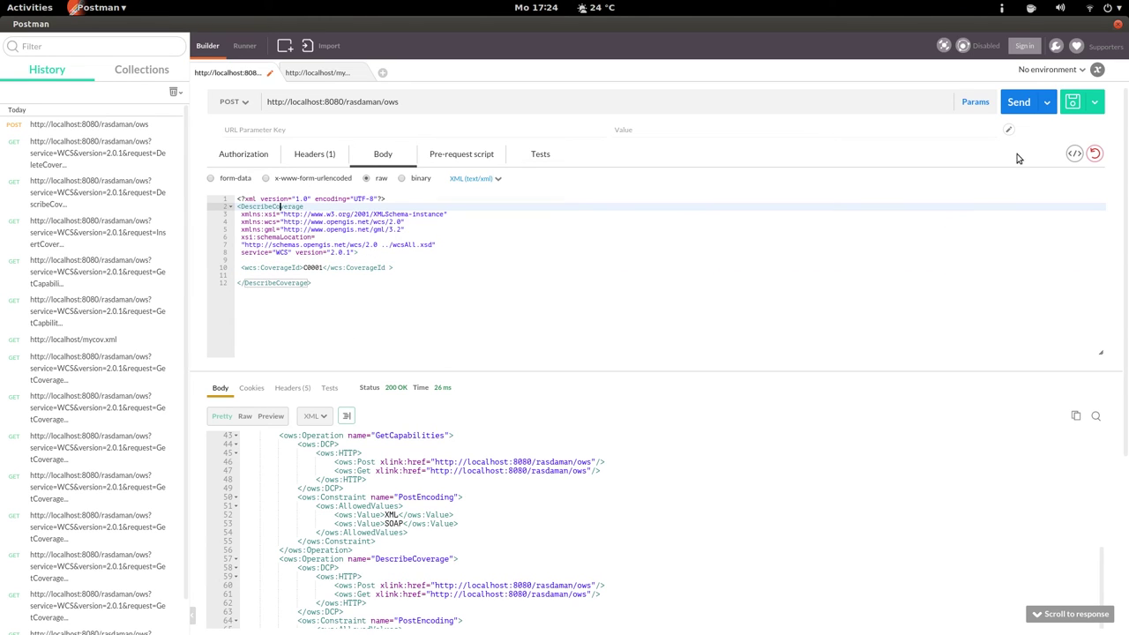
pyautogui.click(1023, 102)
pyautogui.scroll(3, 500, 510)
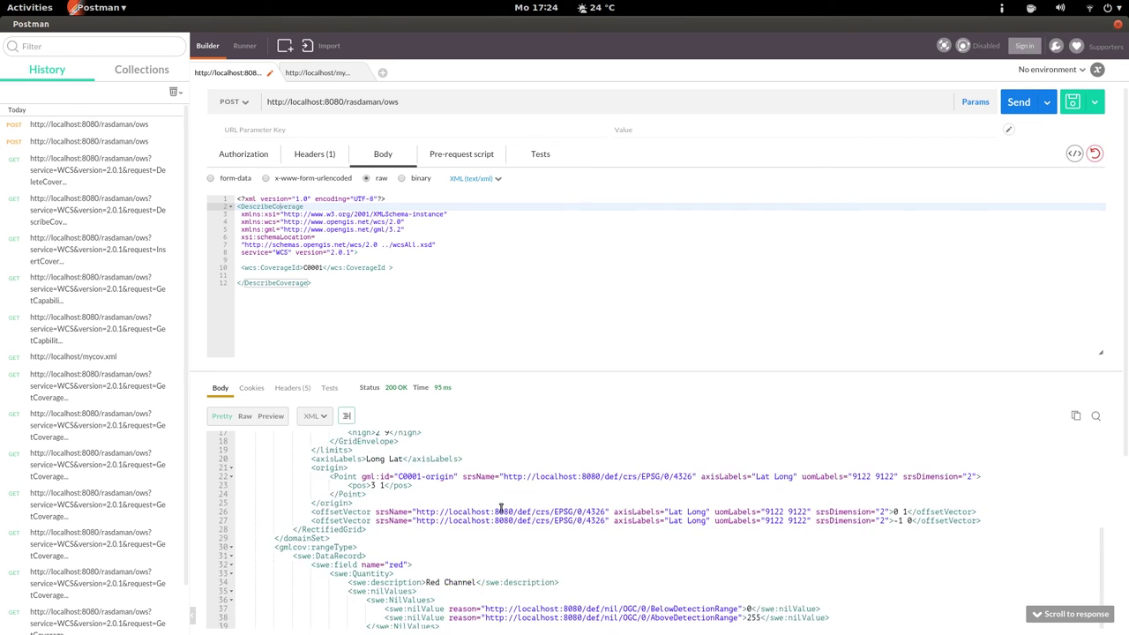
pyautogui.scroll(5, 500, 510)
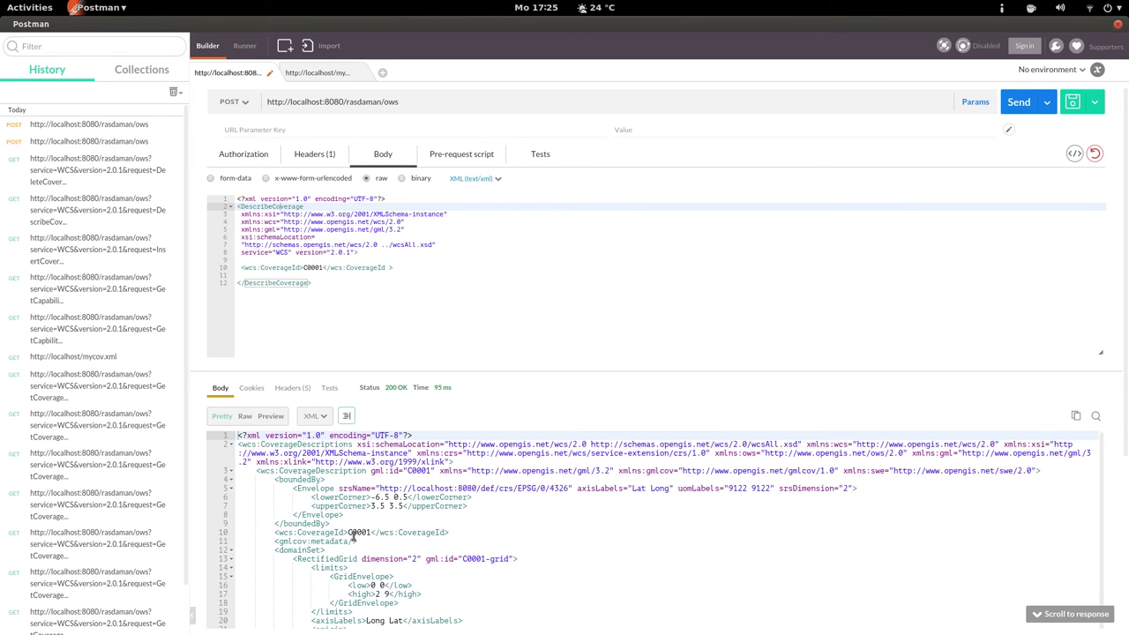
pyautogui.scroll(-6, 393, 534)
pyautogui.scroll(-5, 397, 534)
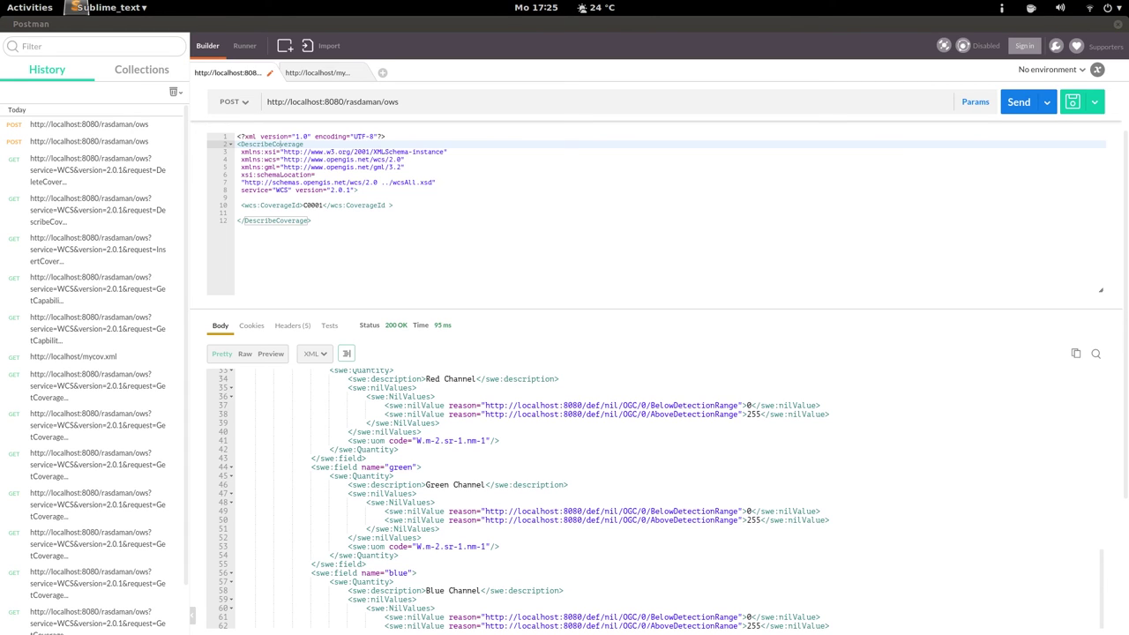
# - Replace the request body with the GetCoverage XML for C0001, including the closing wcs:GetCoverage tag, and remove the surplus blank line
pyautogui.click(305, 243)
pyautogui.hotkey('ctrl', 'a')
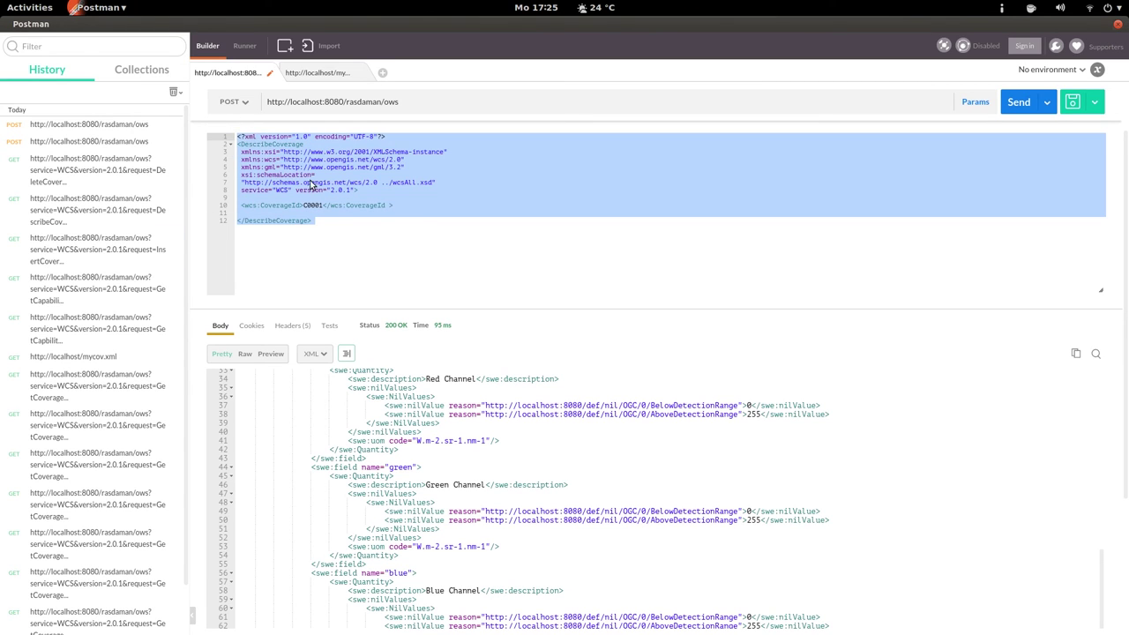
pyautogui.write('<?xml version="1.0" encoding="UTF-8"?> <wcs:GetCoverage xmlns:xsi="http://www.w3.org/2001/XMLSchema-instance"   xmlns:wcs="http://www.opengis.net/wcs/2.0"   xmlns:gml="http://www.opengis.net/gml/3.2"   xsi:schemaLocation=   "http://schemas.opengis.net/wcs/2.0 ../wcsAll.xsd"   service="WCS" version="2.0.1">    <wcs:CoverageId>C0001</wcs:CoverageId>')
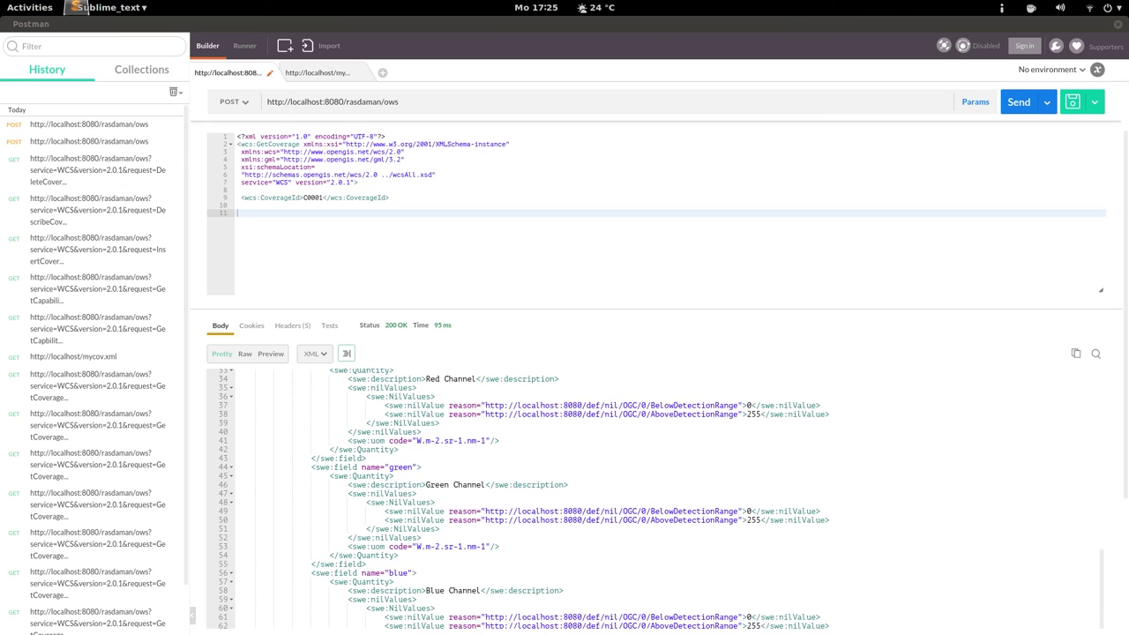
pyautogui.click(304, 230)
pyautogui.press('Return')
pyautogui.write('</wcs:GetCoverage>')
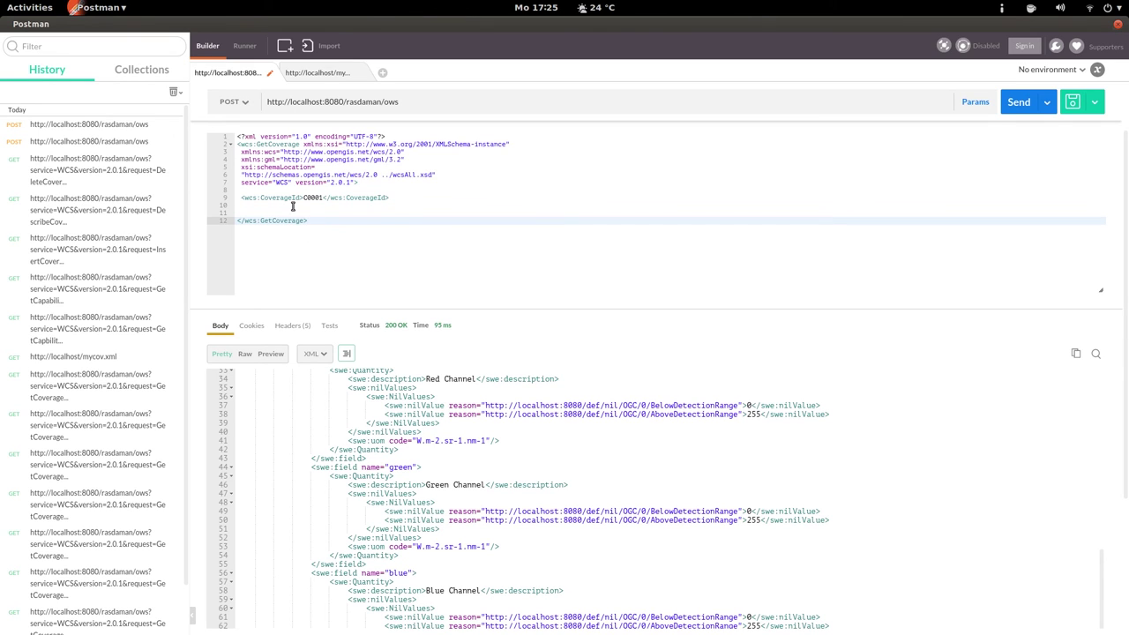
pyautogui.press('Up')
pyautogui.press('BackSpace')
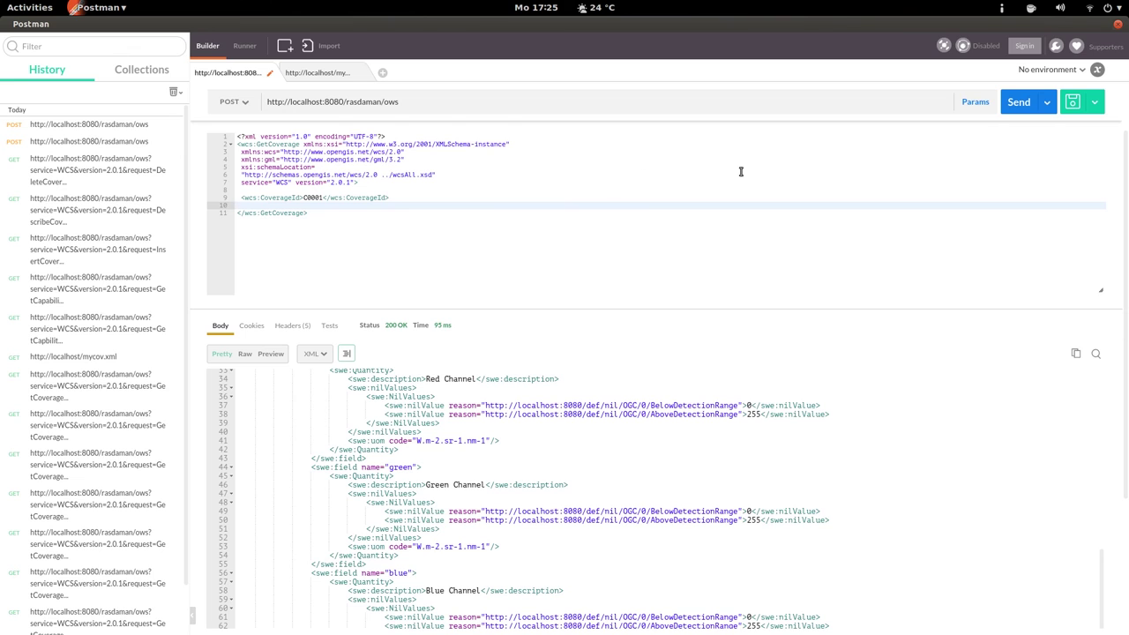
# - Send the GetCoverage POST request and inspect the DataBlock tuple values in the response's rangeSet
pyautogui.click(1010, 106)
pyautogui.moveTo(328, 448); pyautogui.dragTo(529, 494)
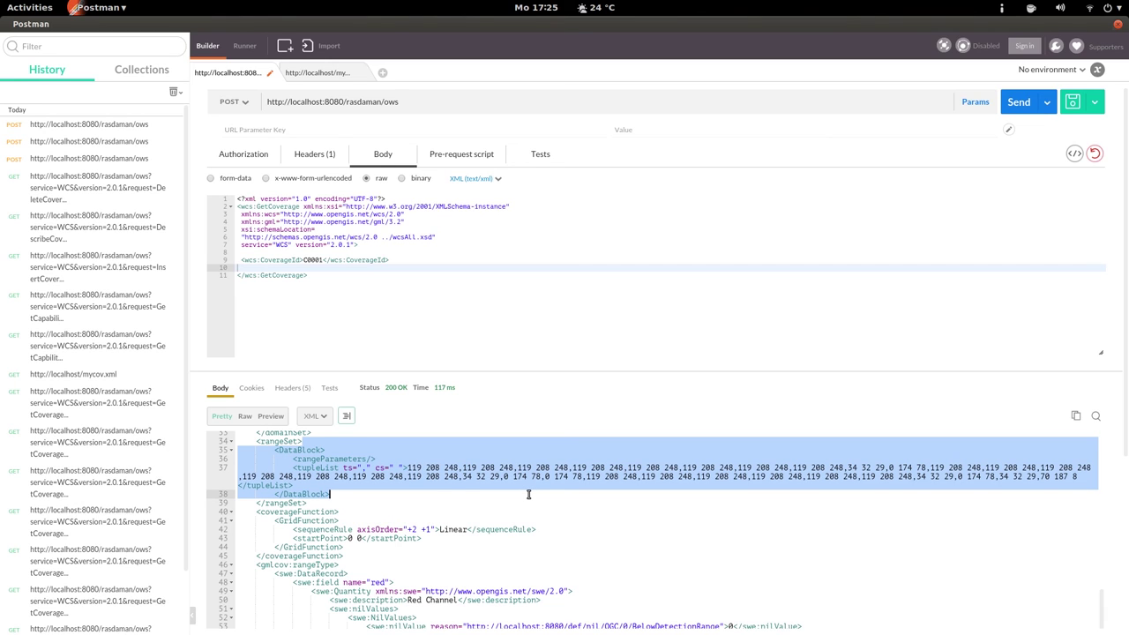
pyautogui.click(486, 516)
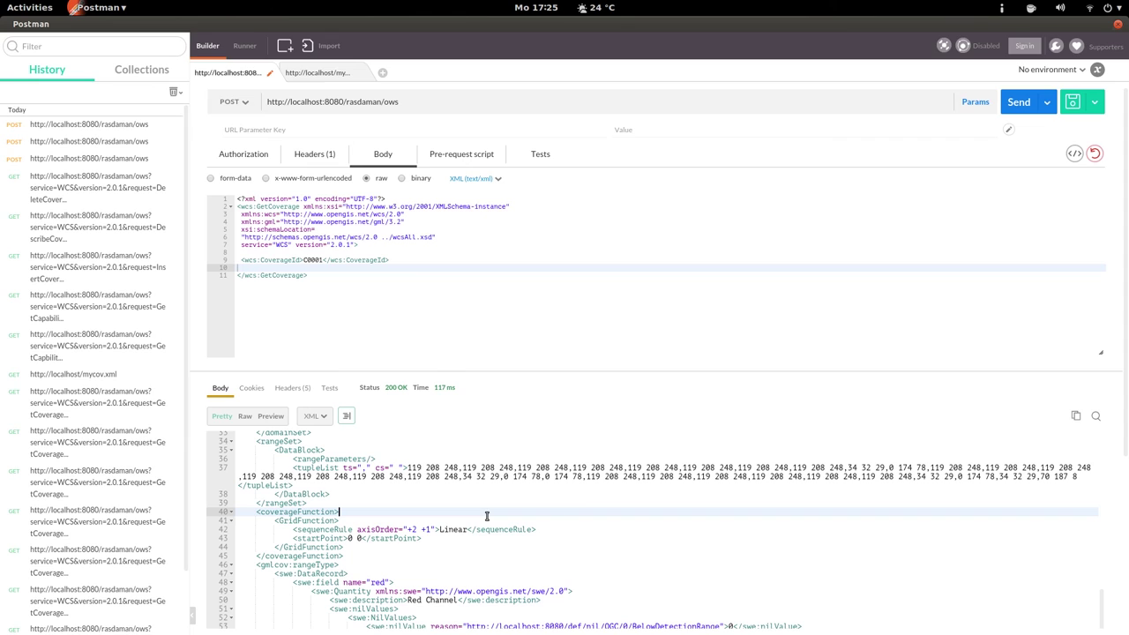